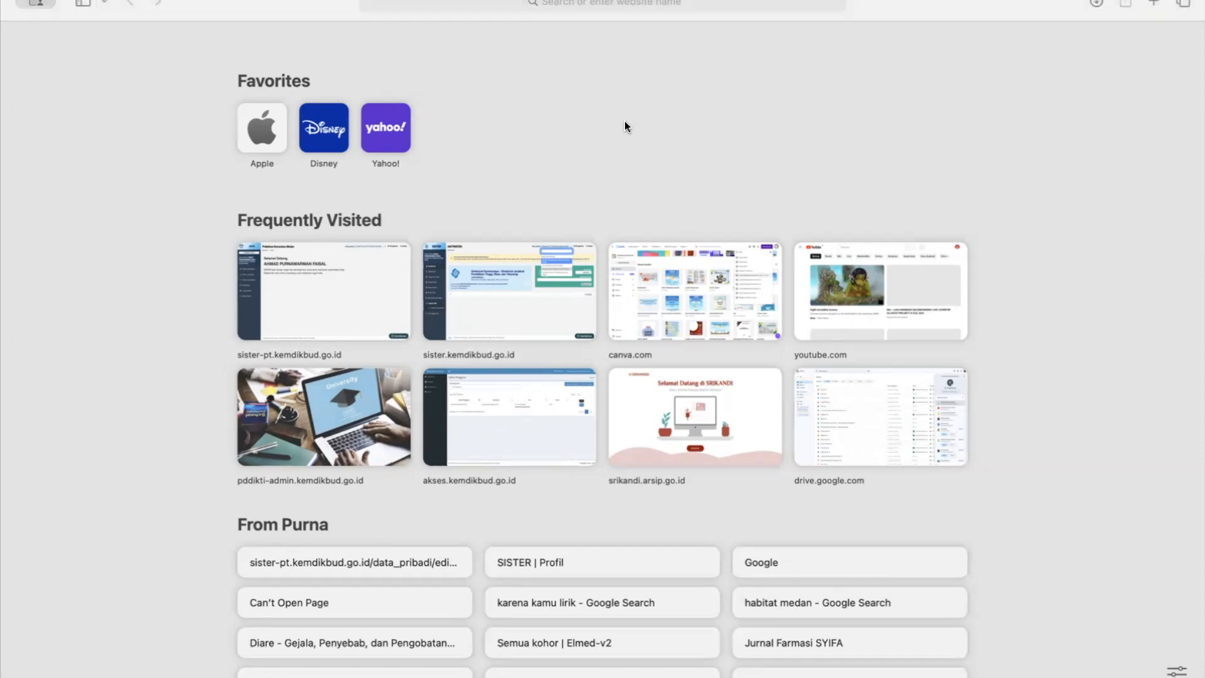
Step: Open the e-learning site at elearning.poltekkes-medan.ac.id:8080
left_click(632, 5)
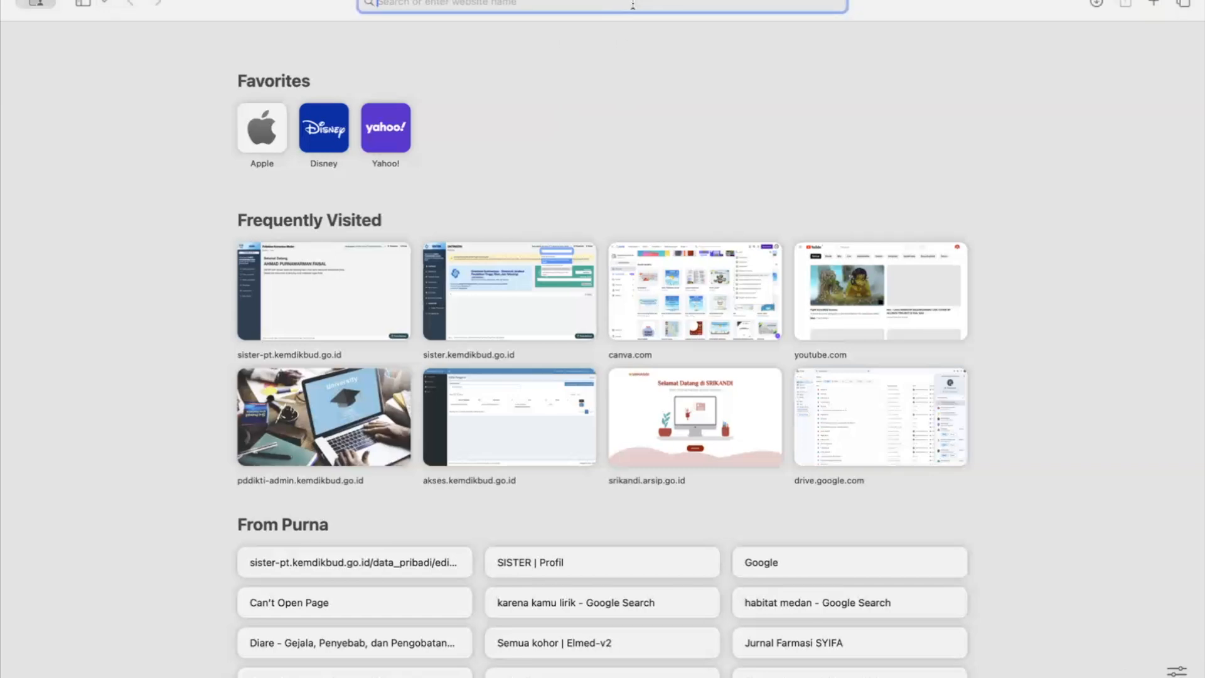
type("elearning.poltekkes-medan.ac.id:8080")
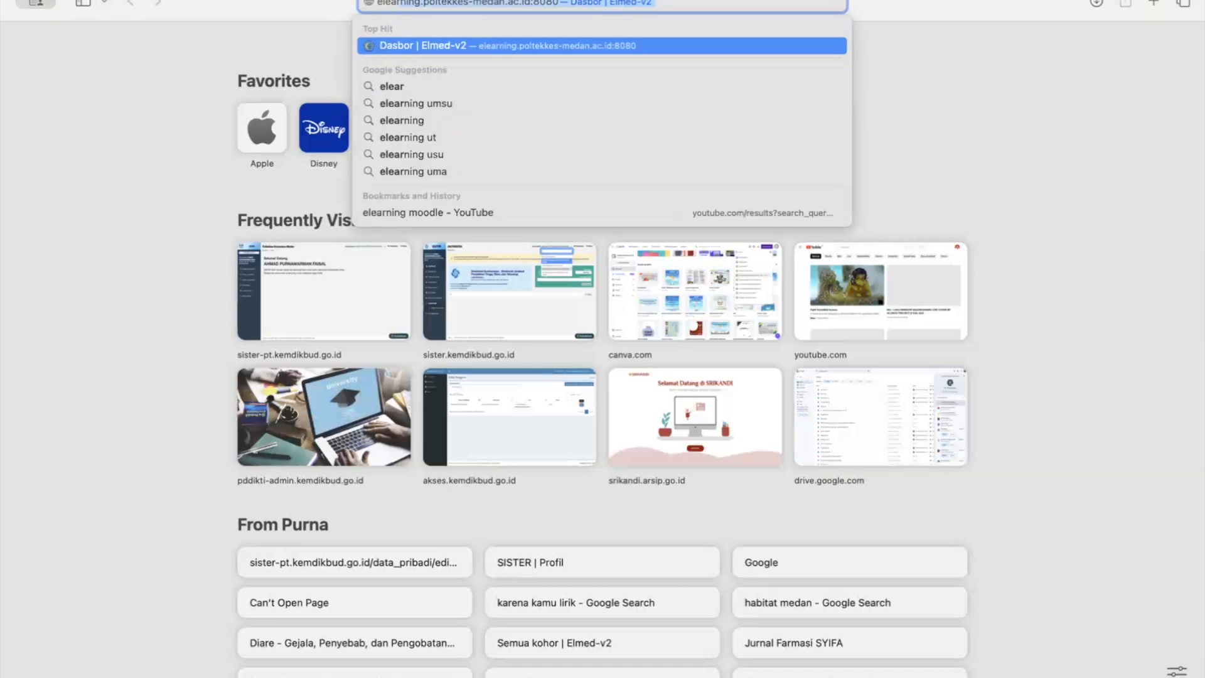
key("Return")
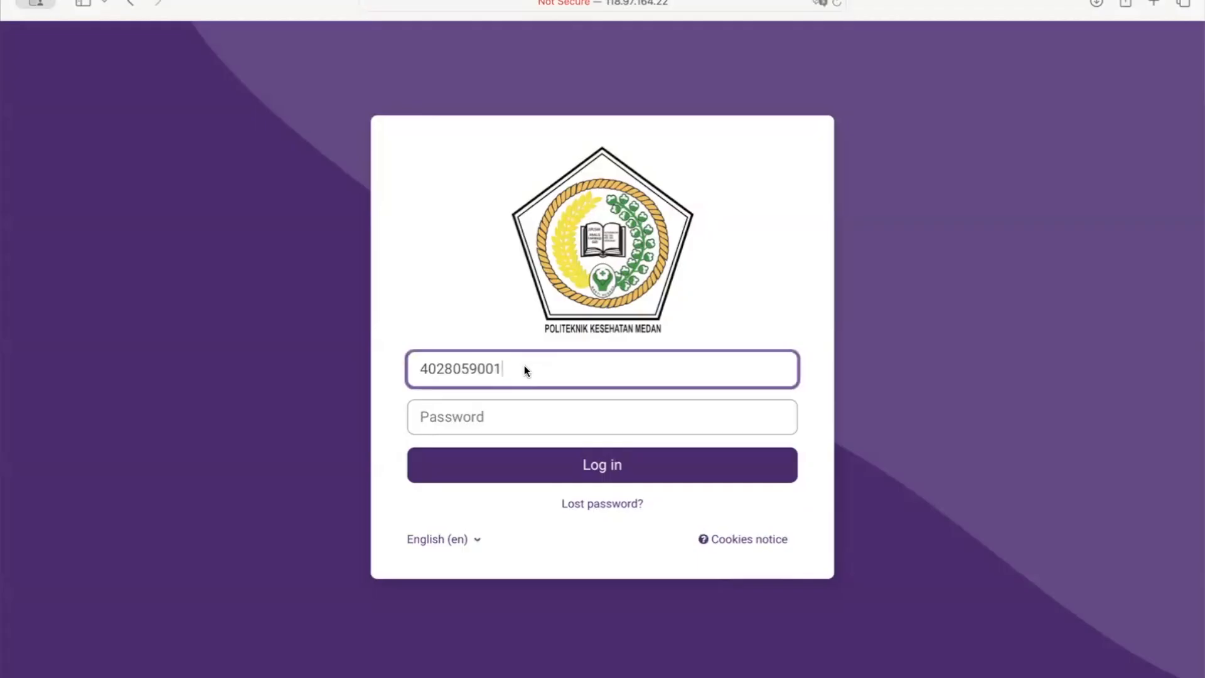
Step: Log in with the username dosenbaru and the account password, declining to save the password in the browser
double_click(525, 365)
key("BackSpace")
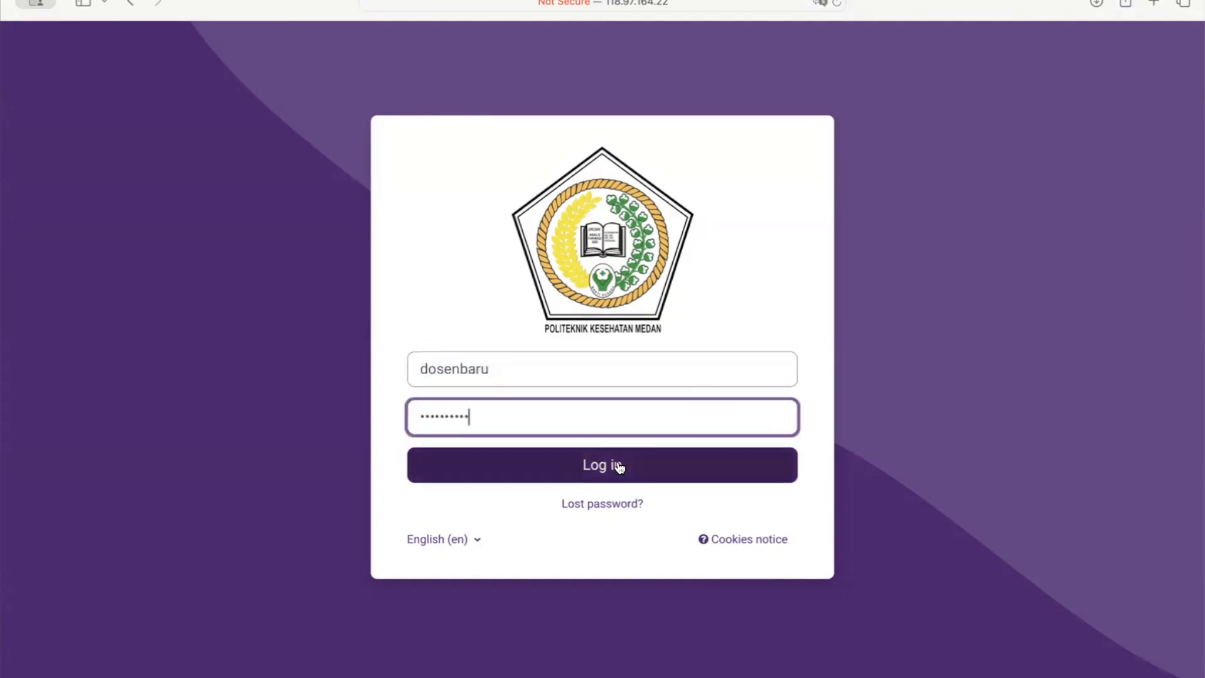
left_click(618, 466)
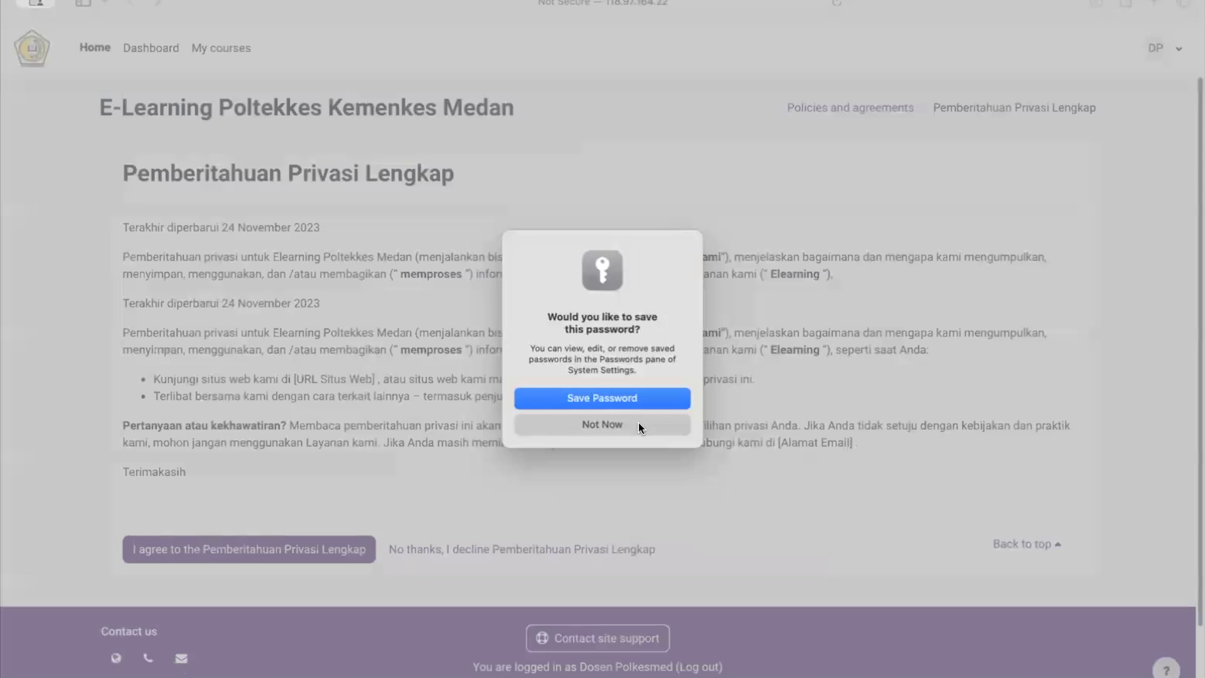
left_click(638, 423)
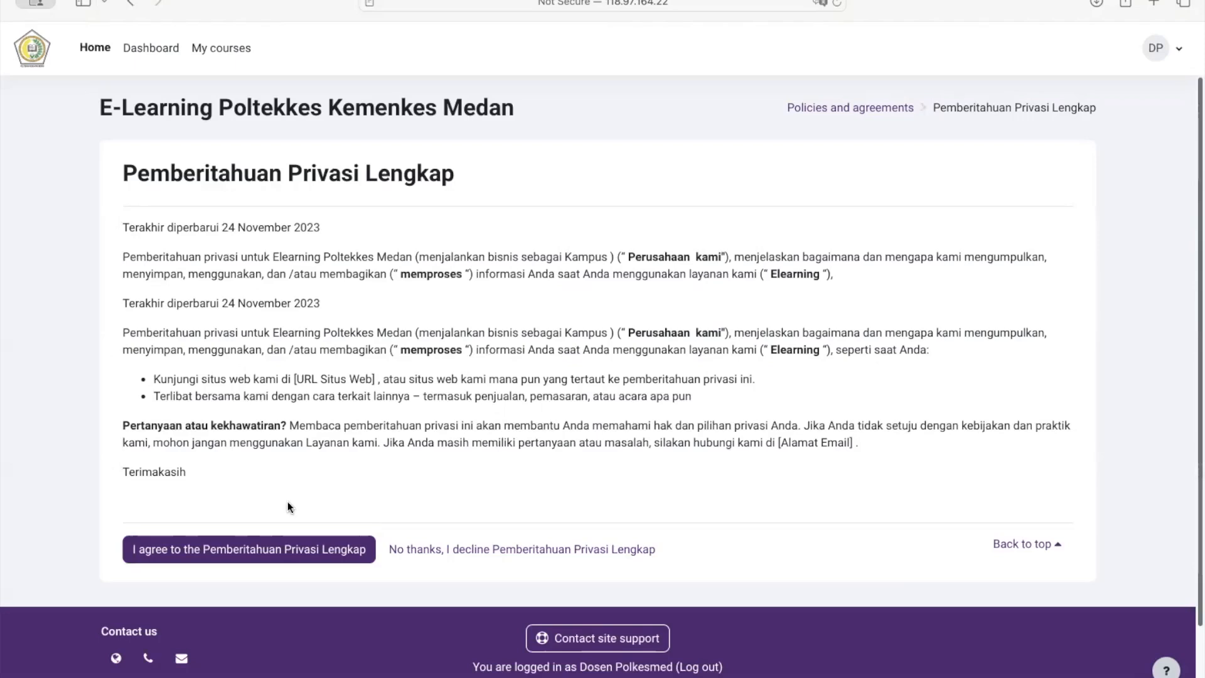
Step: Agree to the Pemberitahuan Privasi Lengkap and dismiss the dashboard's introductory tour message
left_click(162, 558)
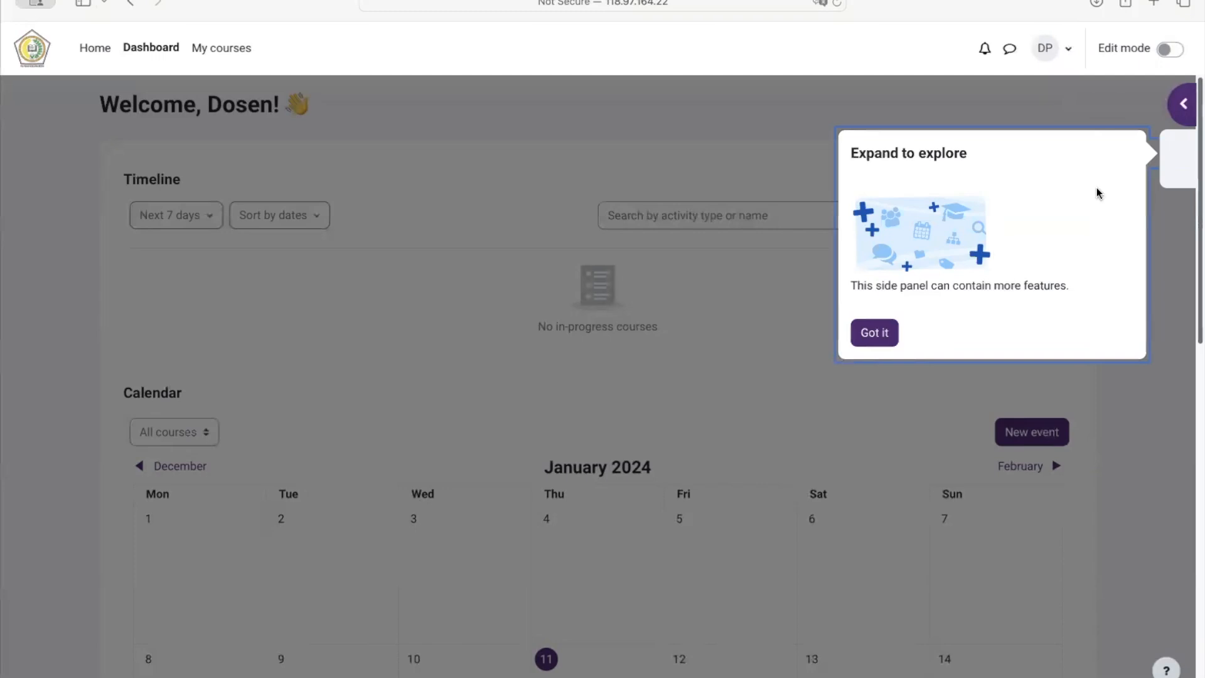
left_click(876, 340)
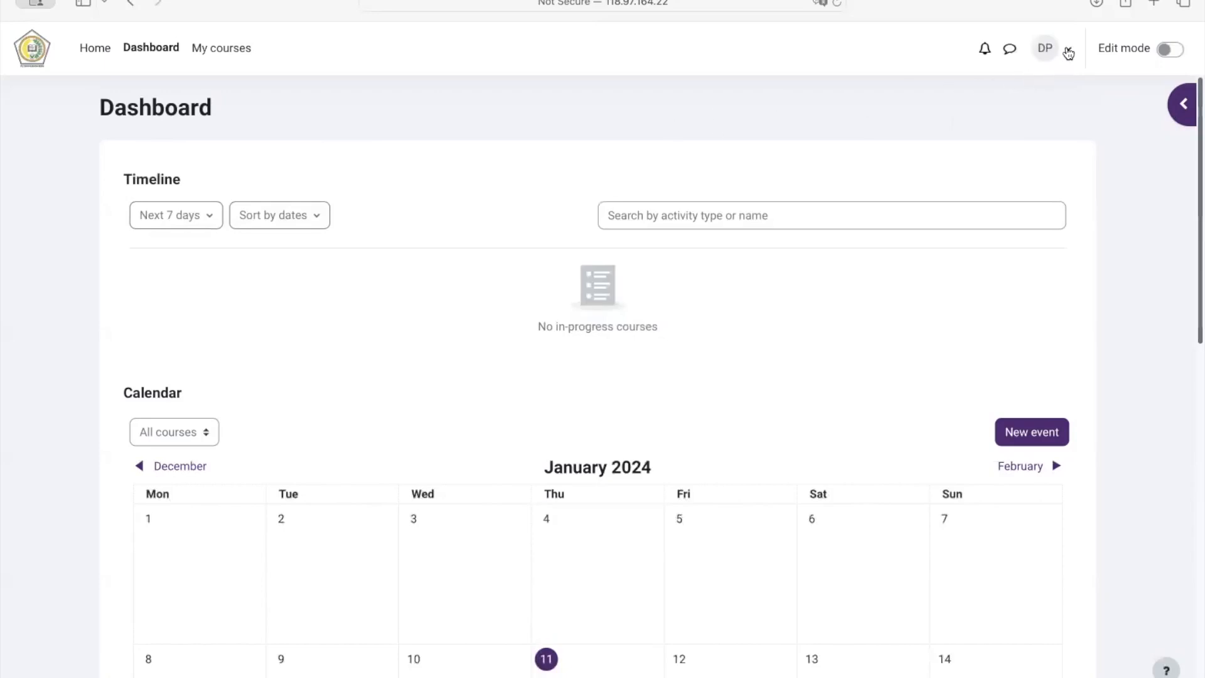
Step: Switch the site language to Bahasa Indonesia (id)
left_click(1068, 53)
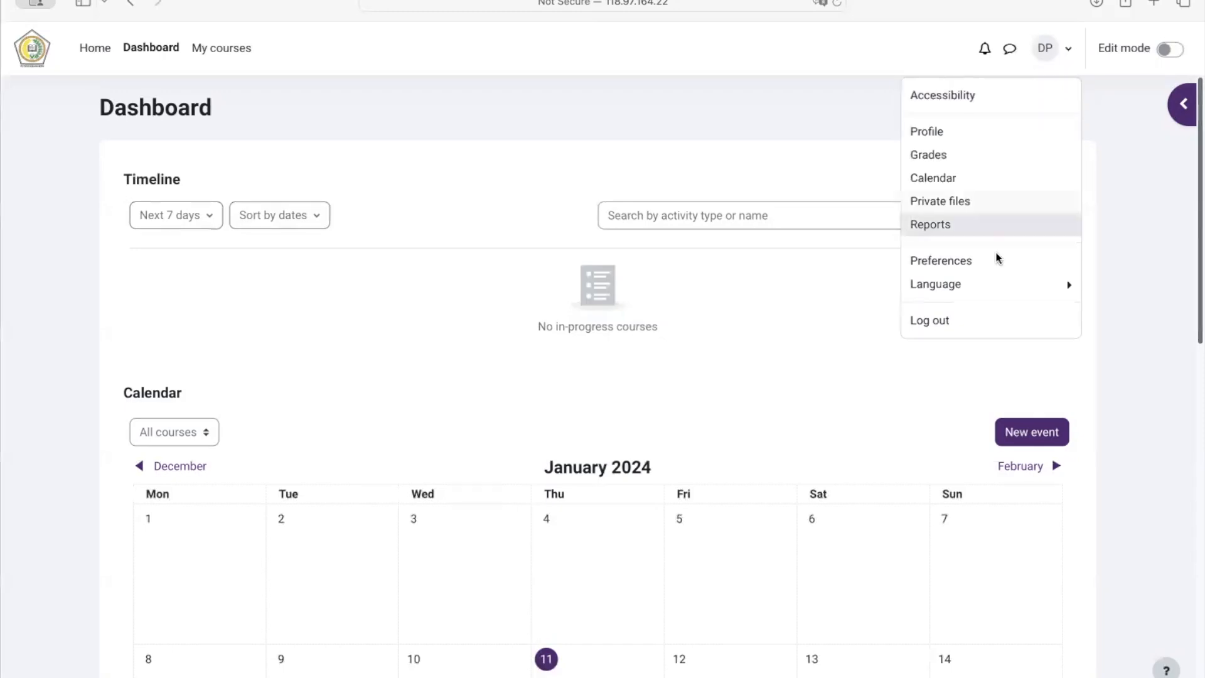
left_click(1017, 288)
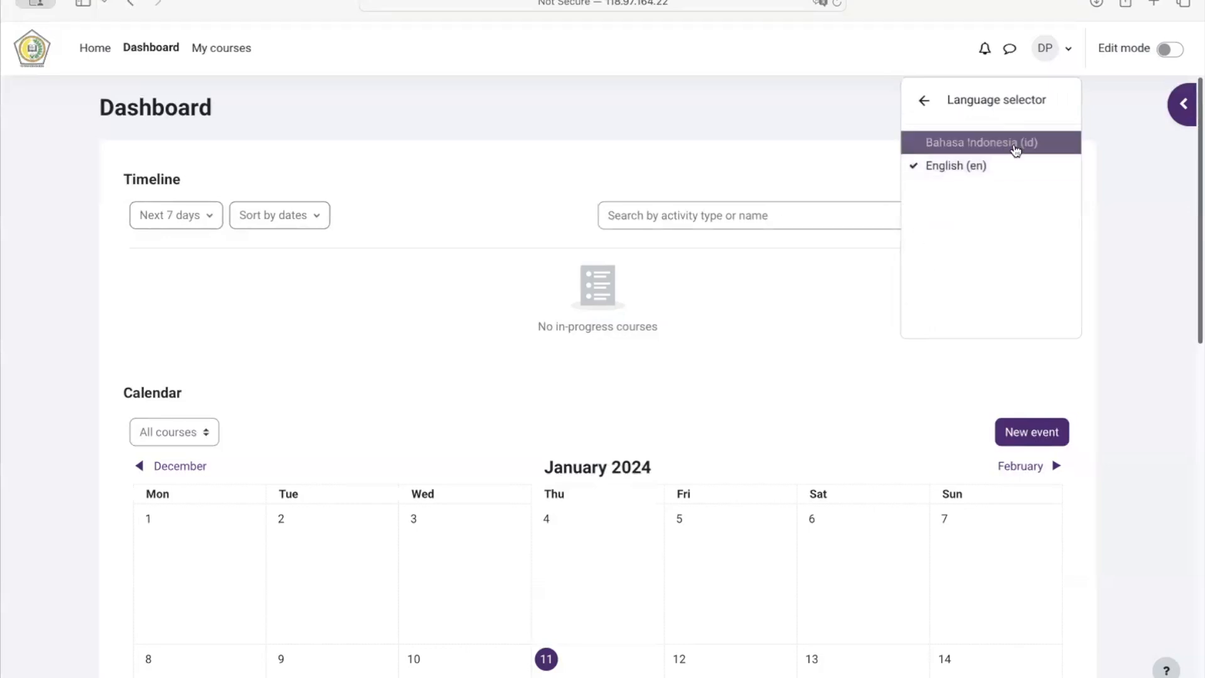
left_click(1033, 143)
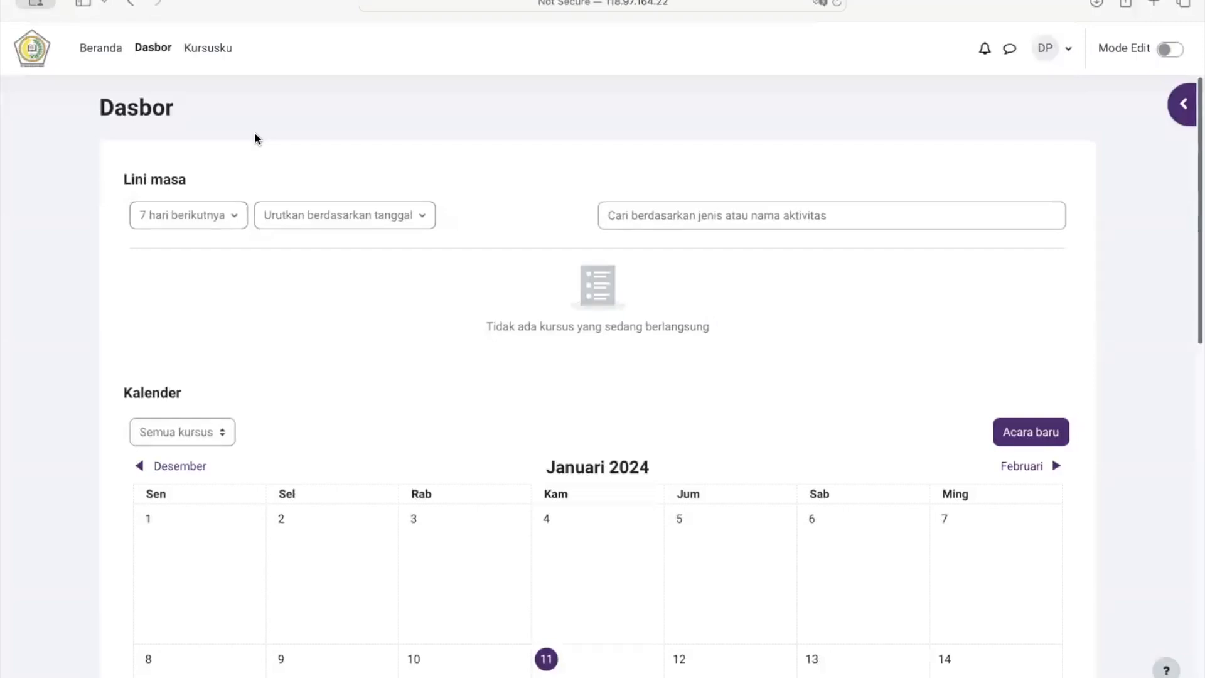
Step: Open the Mata Kuliah course from the enrolled courses and look over its additional options and topic list
left_click(224, 49)
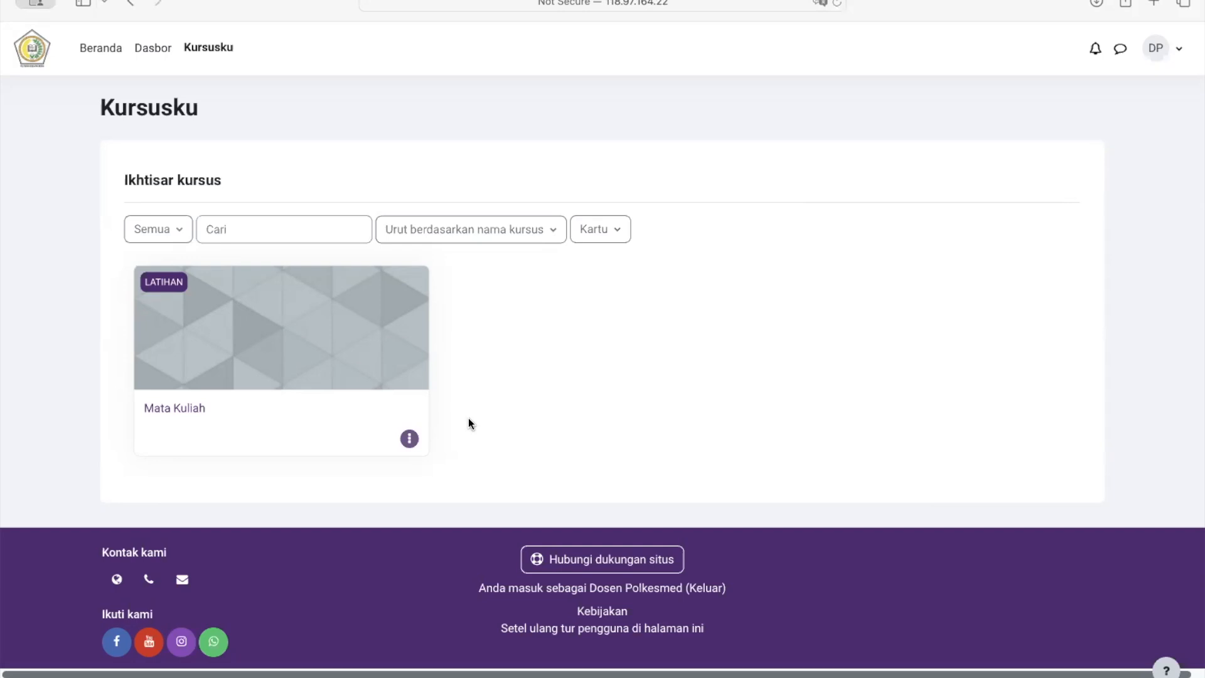
left_click(184, 416)
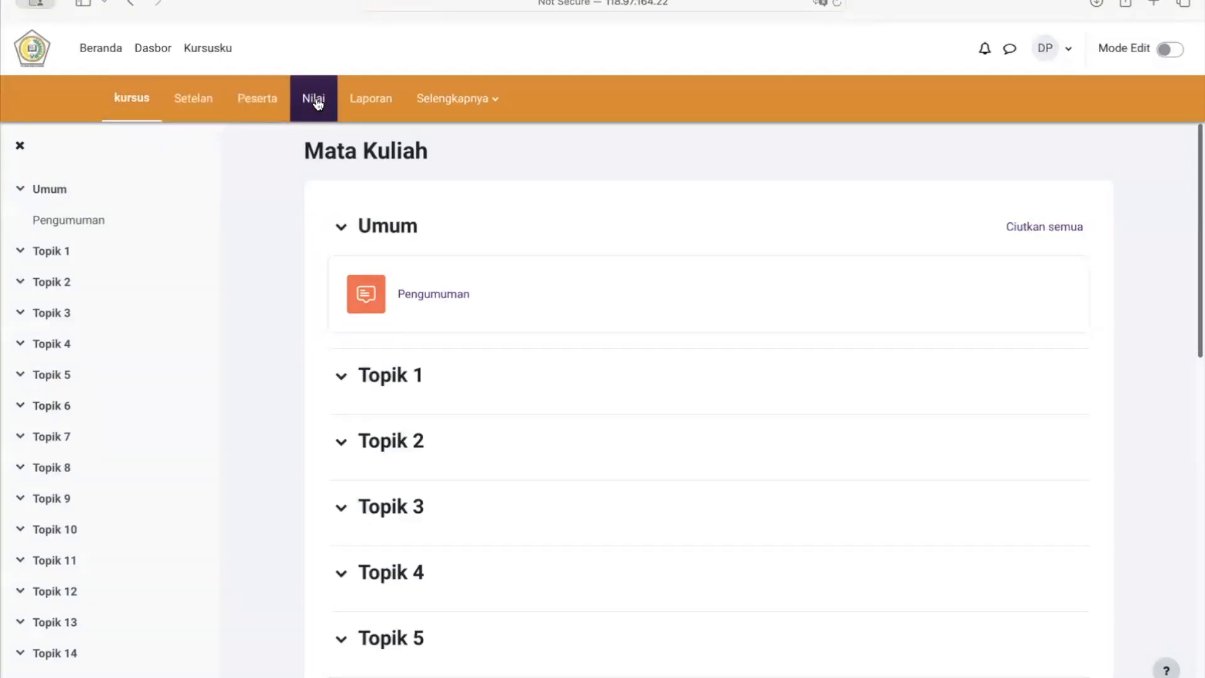
left_click(443, 101)
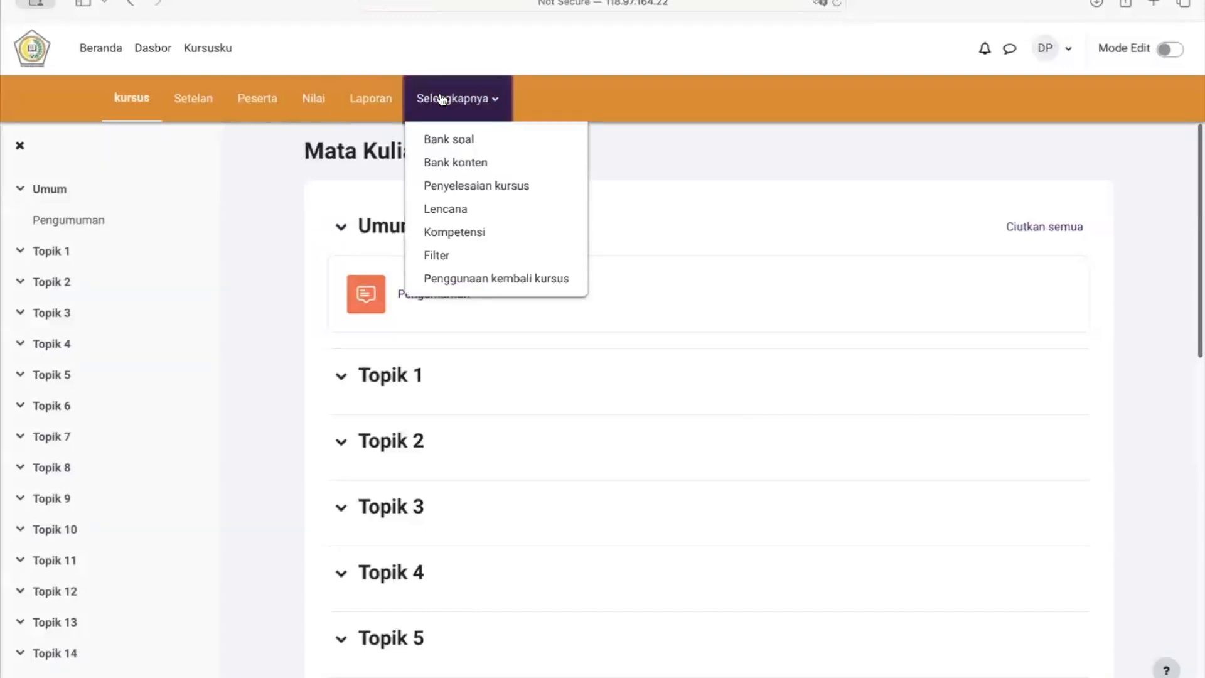
left_click(442, 101)
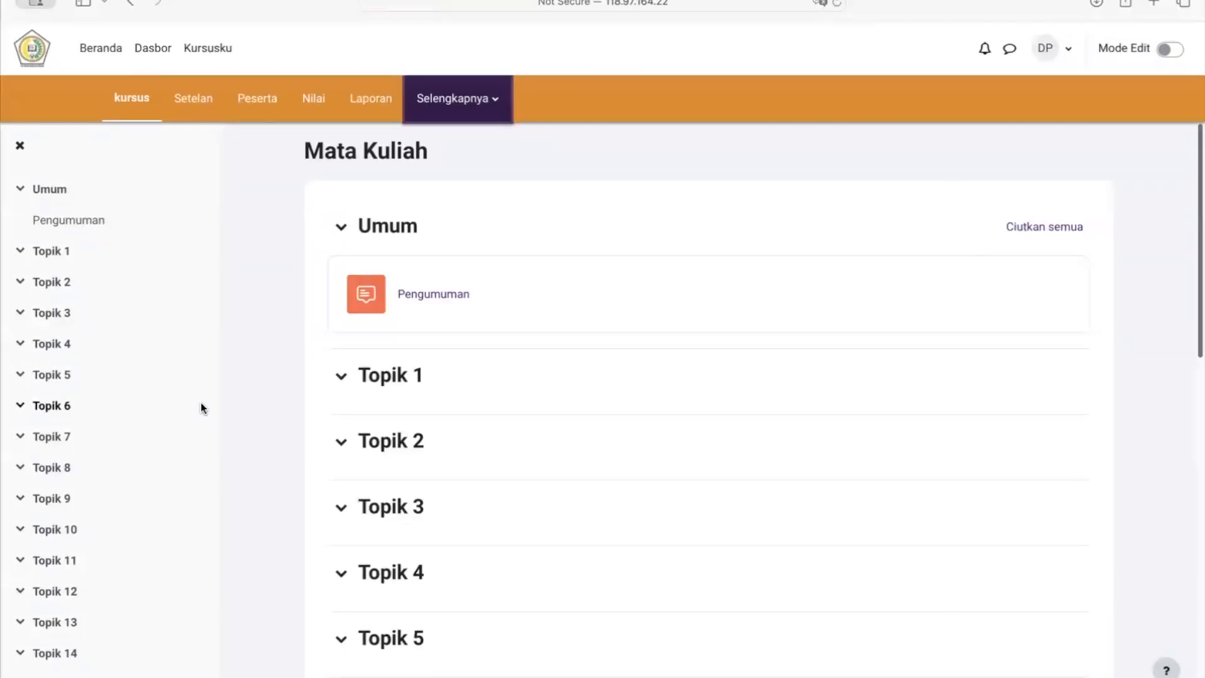
scroll(417, 426, "down", 10)
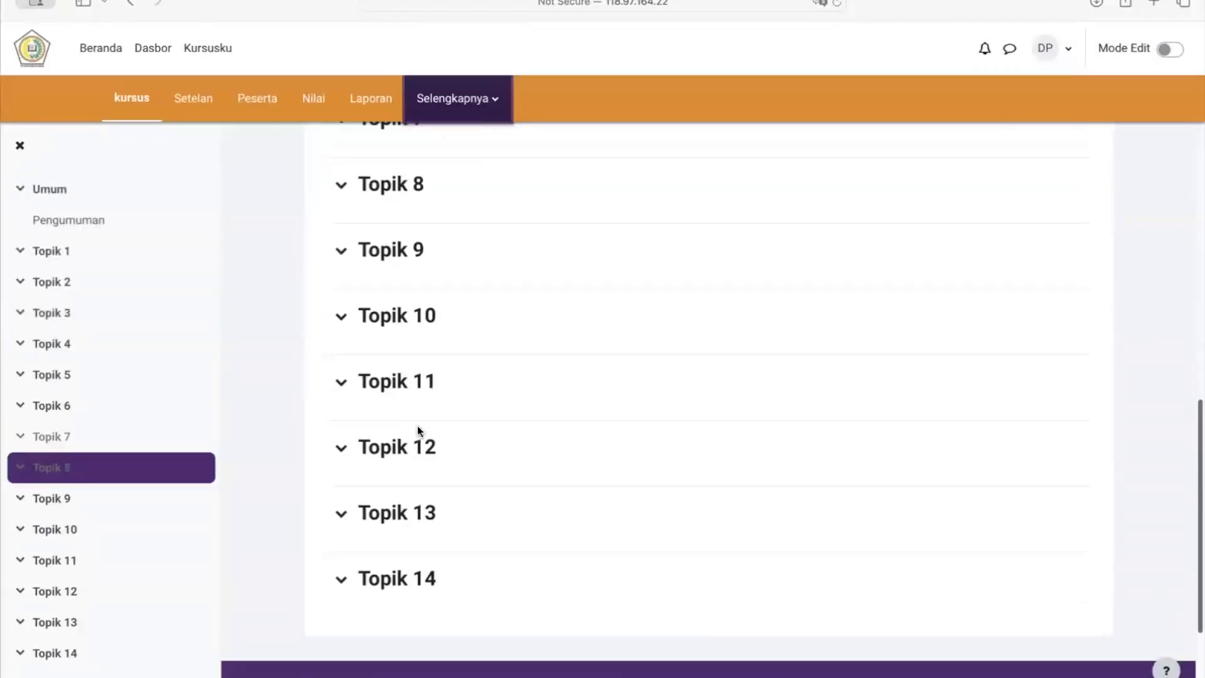
scroll(417, 426, "up", 10)
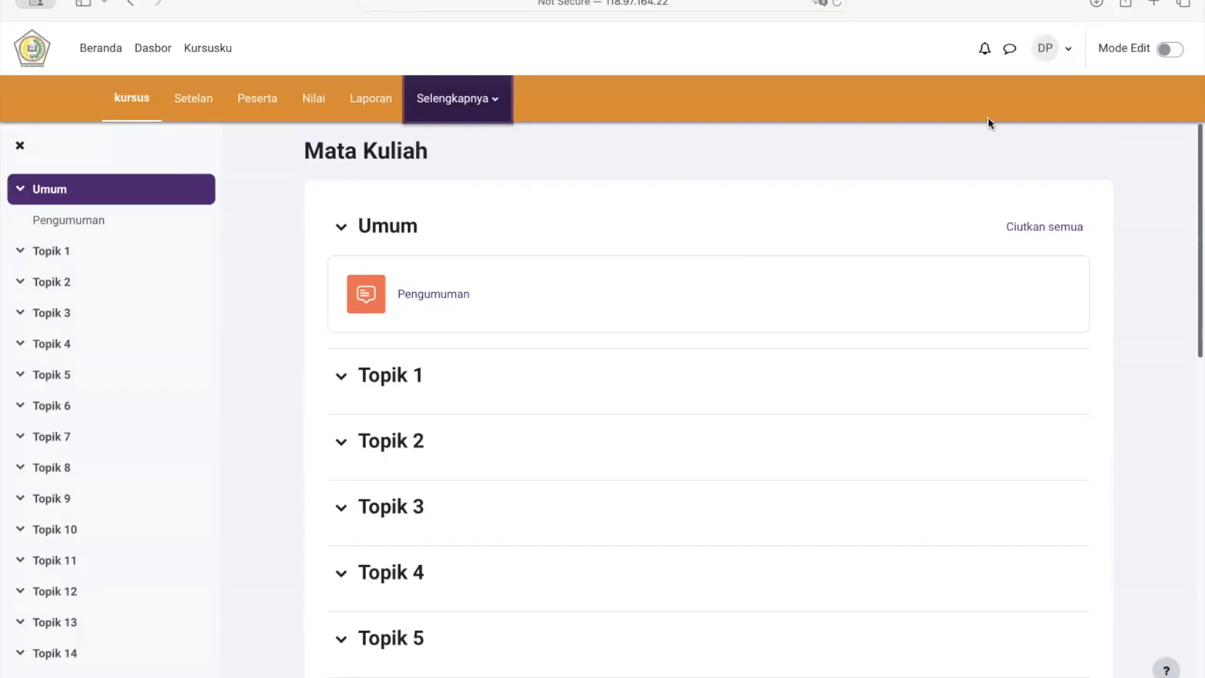
Step: Turn on edit mode for the course and start adding a Berkas resource to the Umum section
left_click(1170, 48)
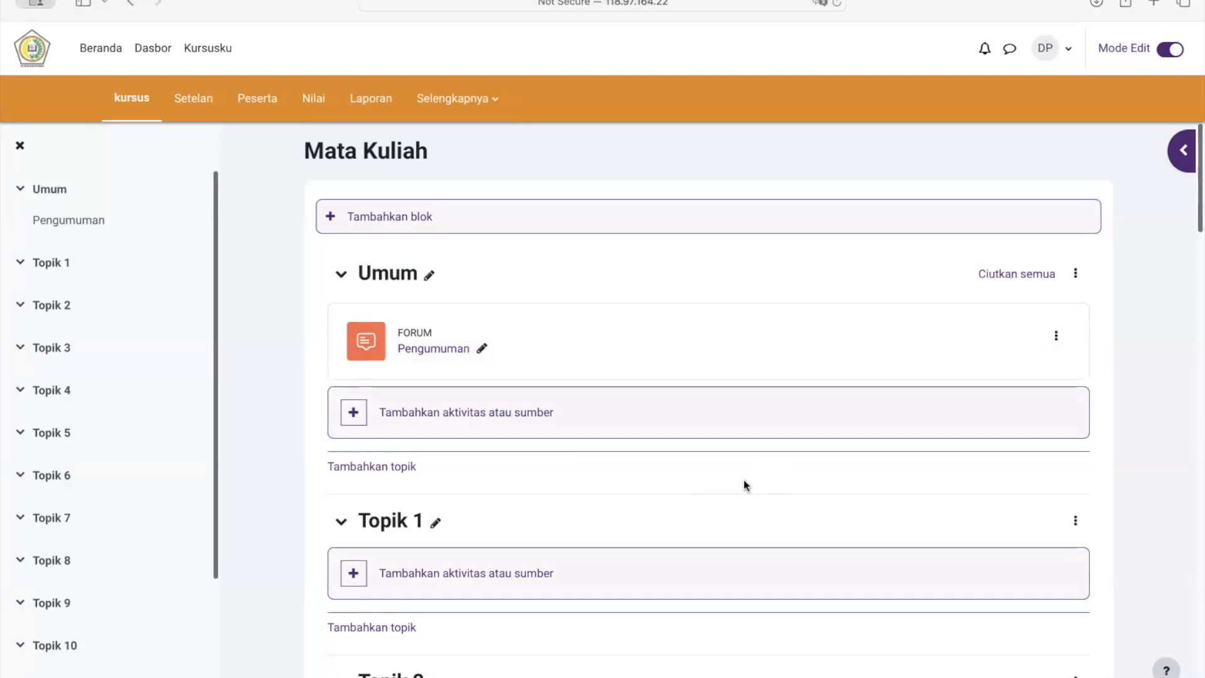
left_click(452, 419)
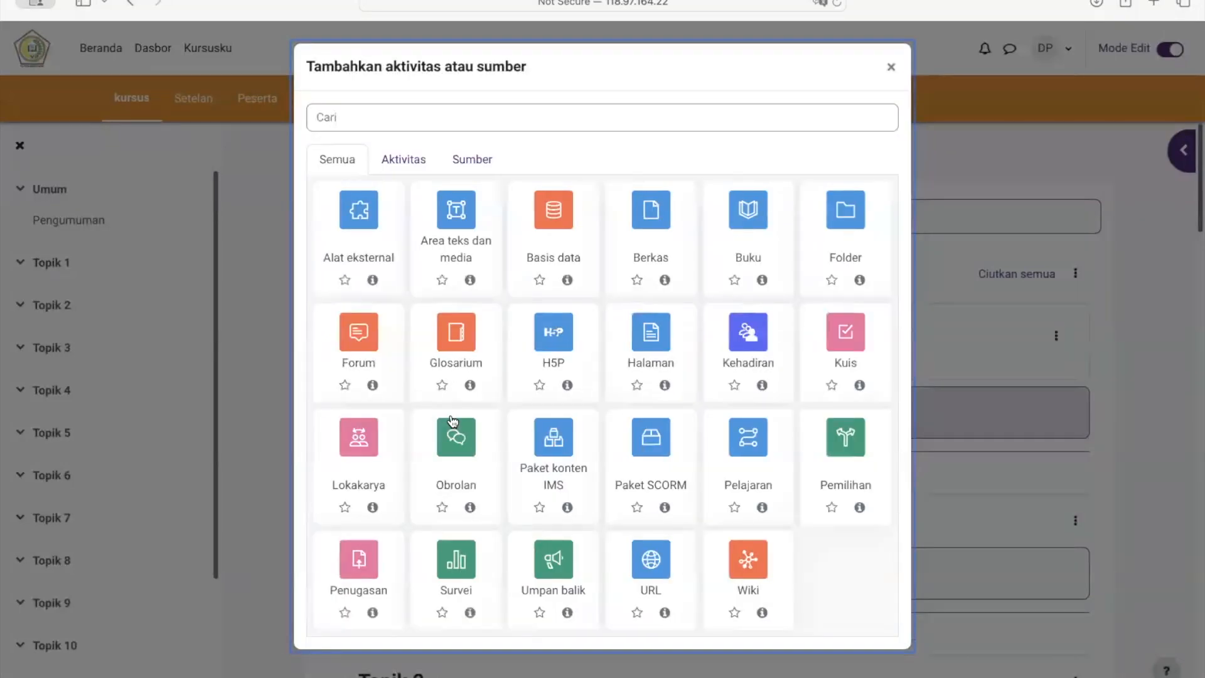
left_click(662, 216)
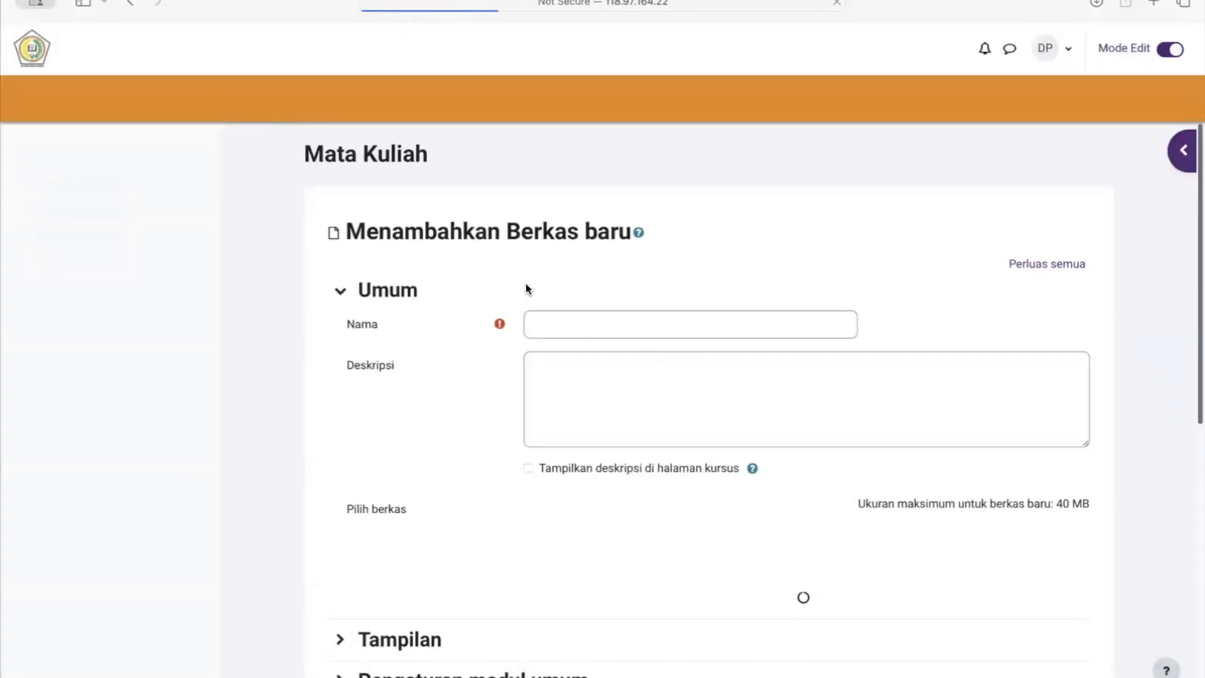
Step: Name the new file resource RPS Contoh and leave its description empty
left_click(614, 326)
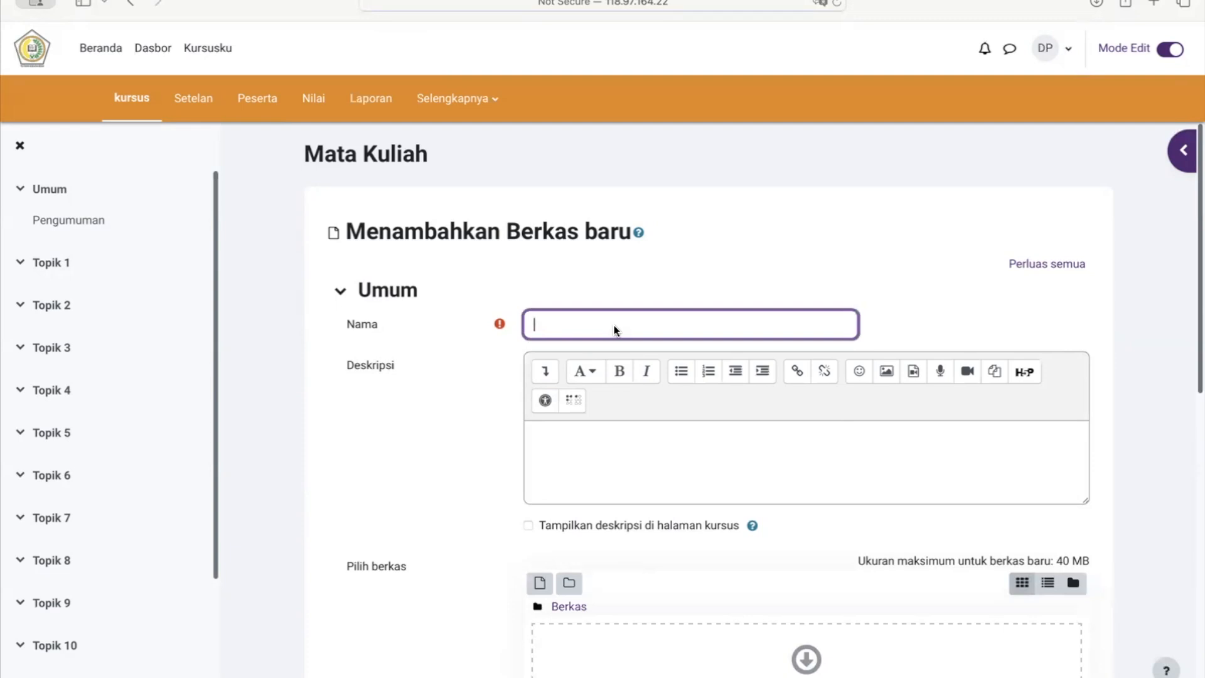
type("RPS Contoh")
scroll(536, 379, "down", 2)
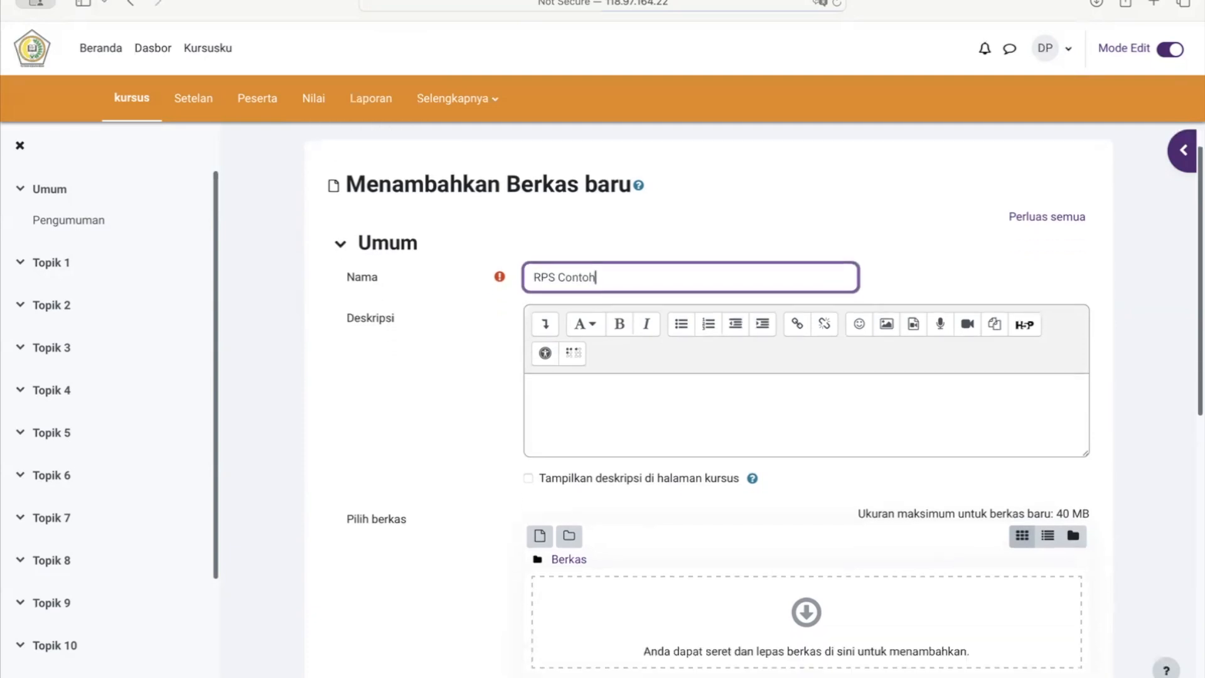
left_click(571, 377)
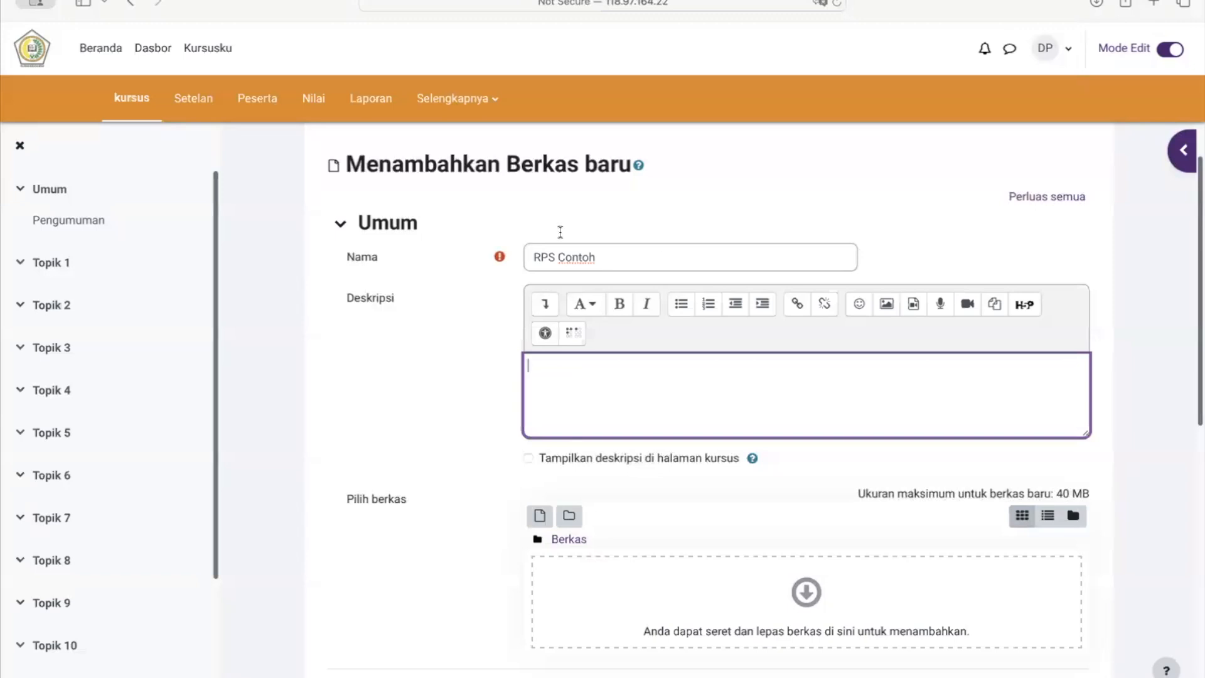
scroll(519, 390, "down", 3)
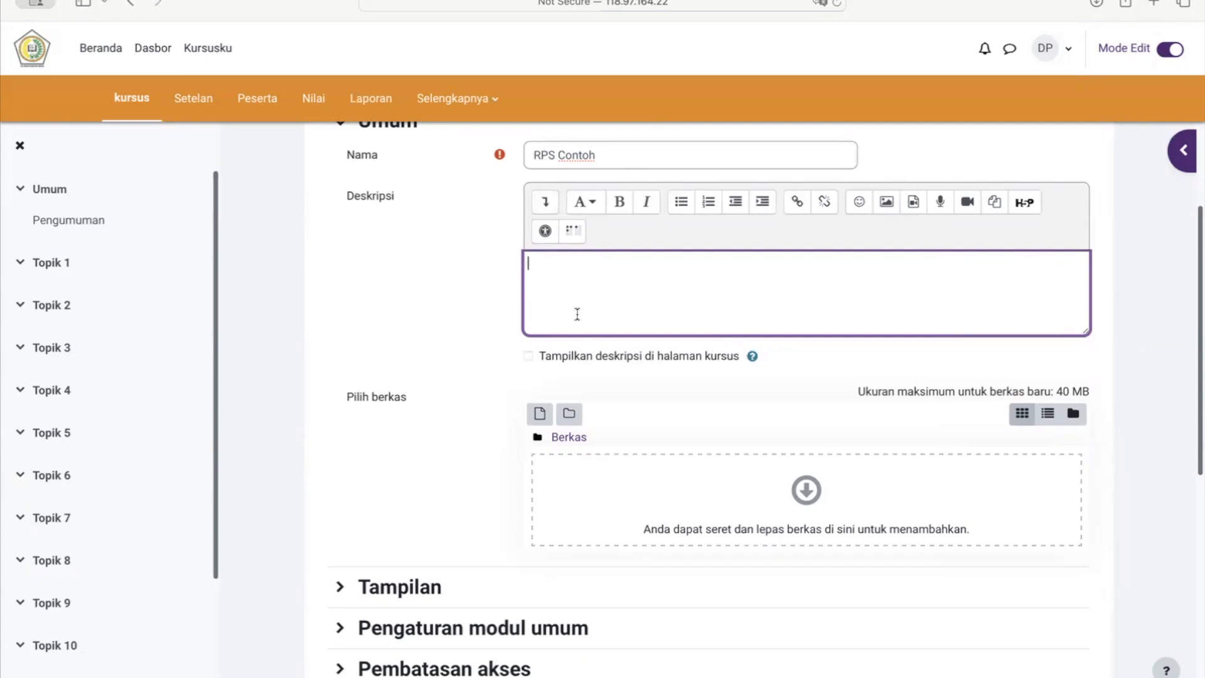
scroll(454, 311, "down", 2)
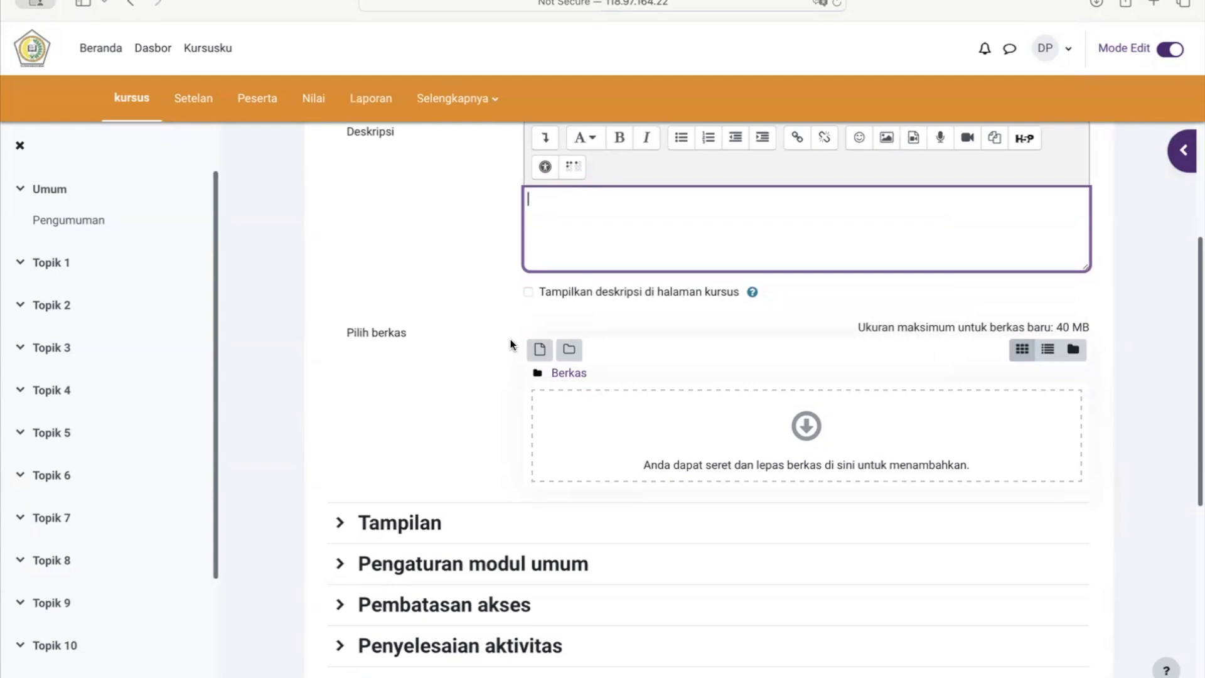
left_click(725, 339)
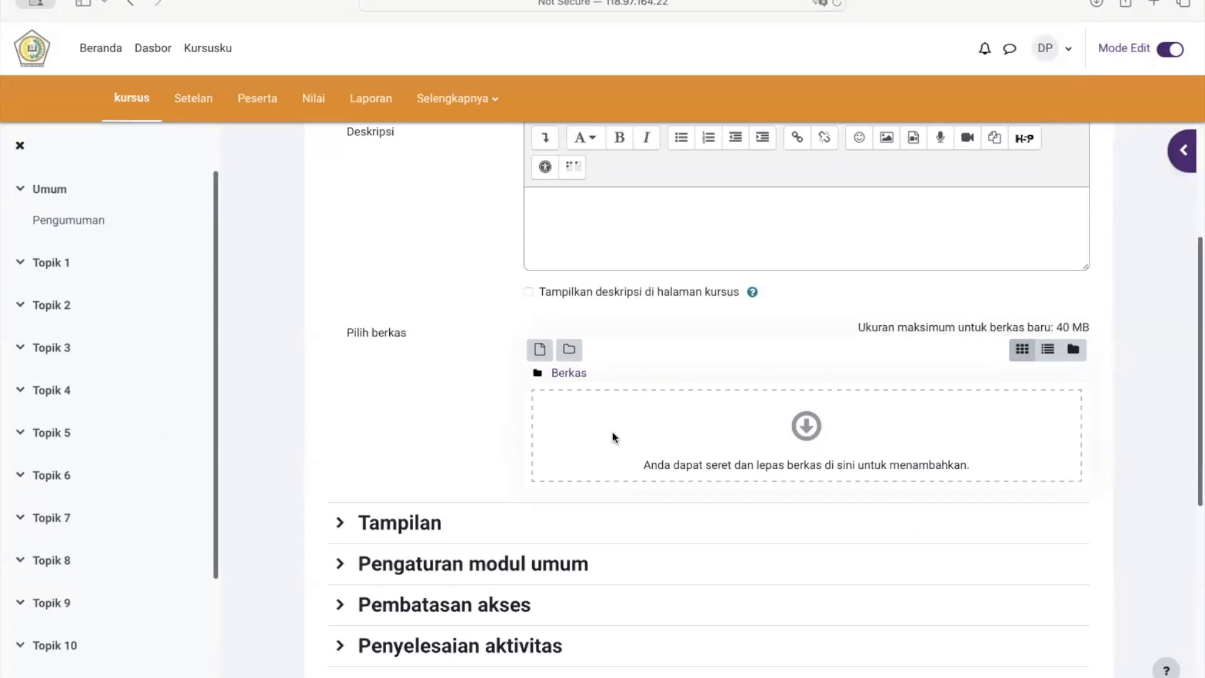
Step: Upload RPS CONTOH.pdf from the Downloads folder to the resource, saving it as RPS Contoh
left_click(540, 350)
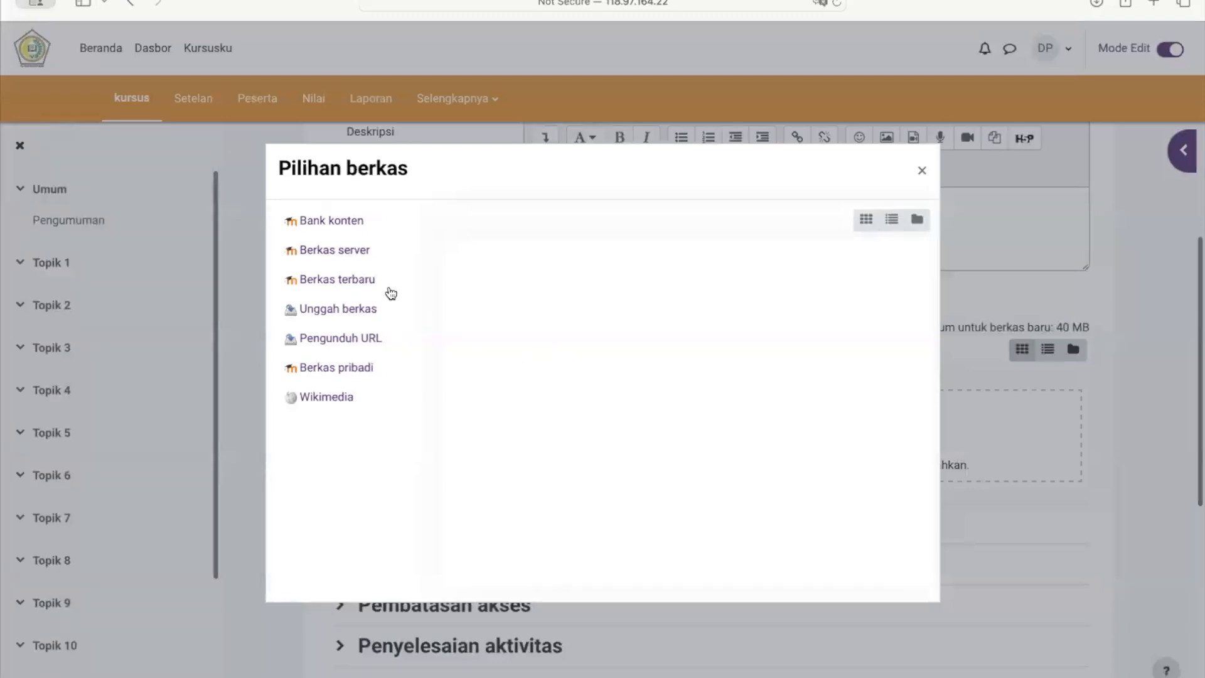
left_click(358, 315)
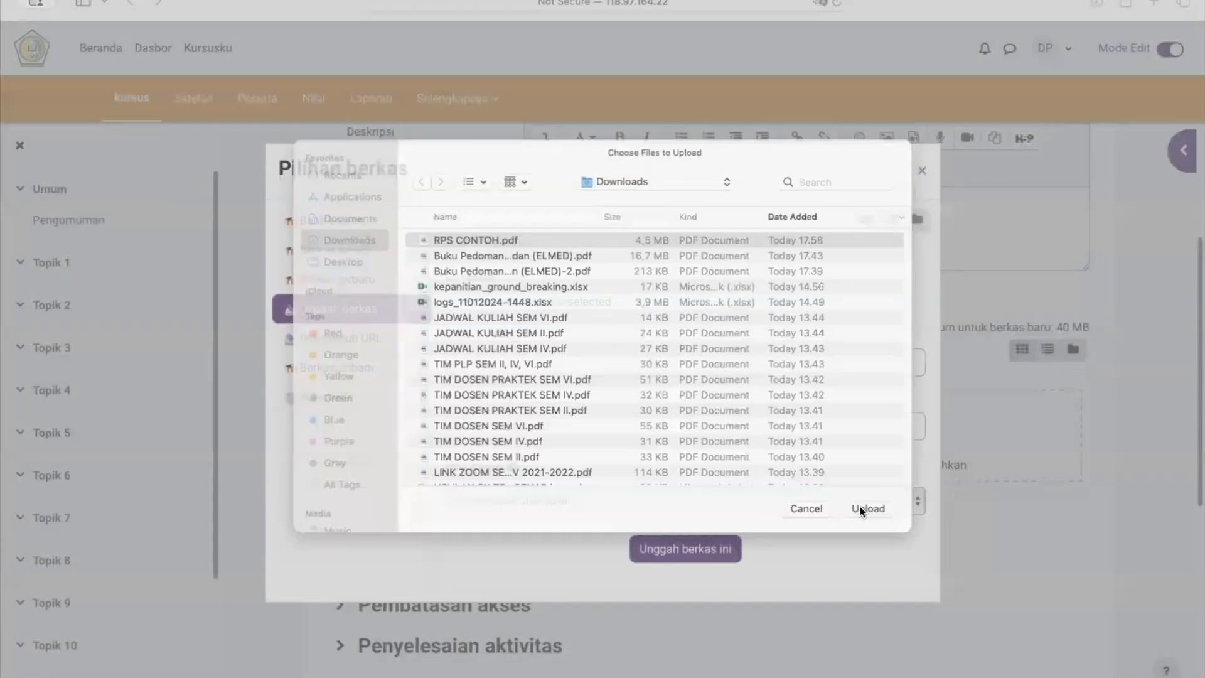
left_click(860, 506)
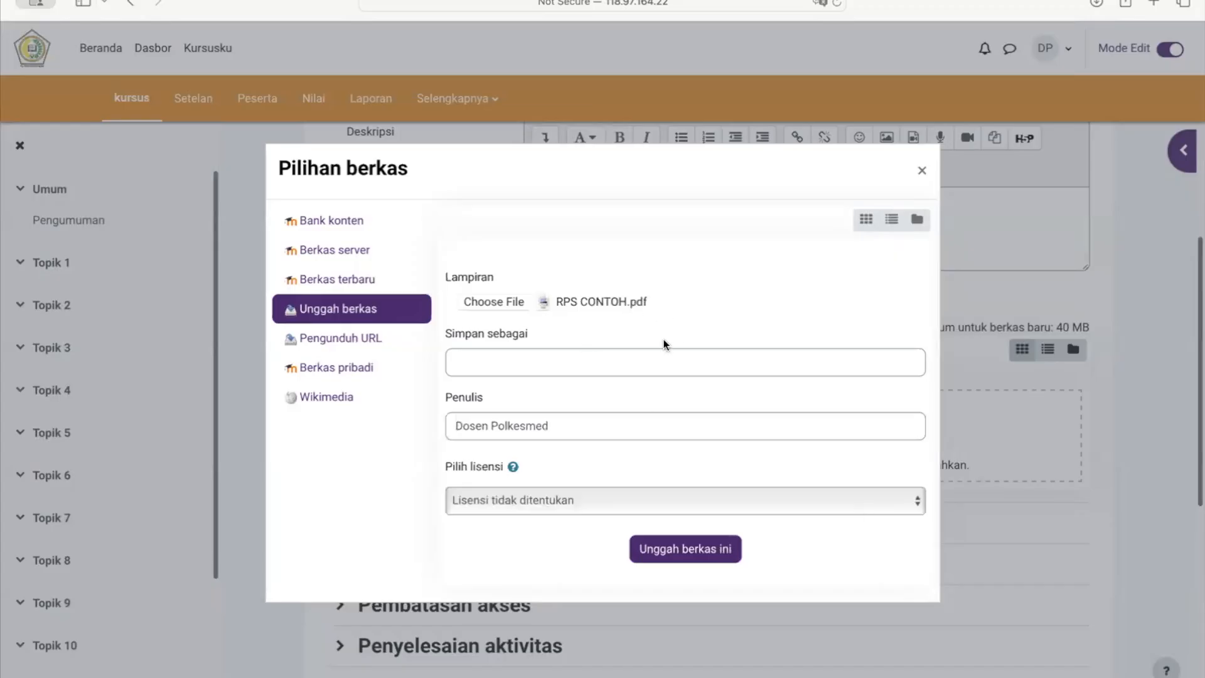
left_click(595, 359)
type("RPS Contoh")
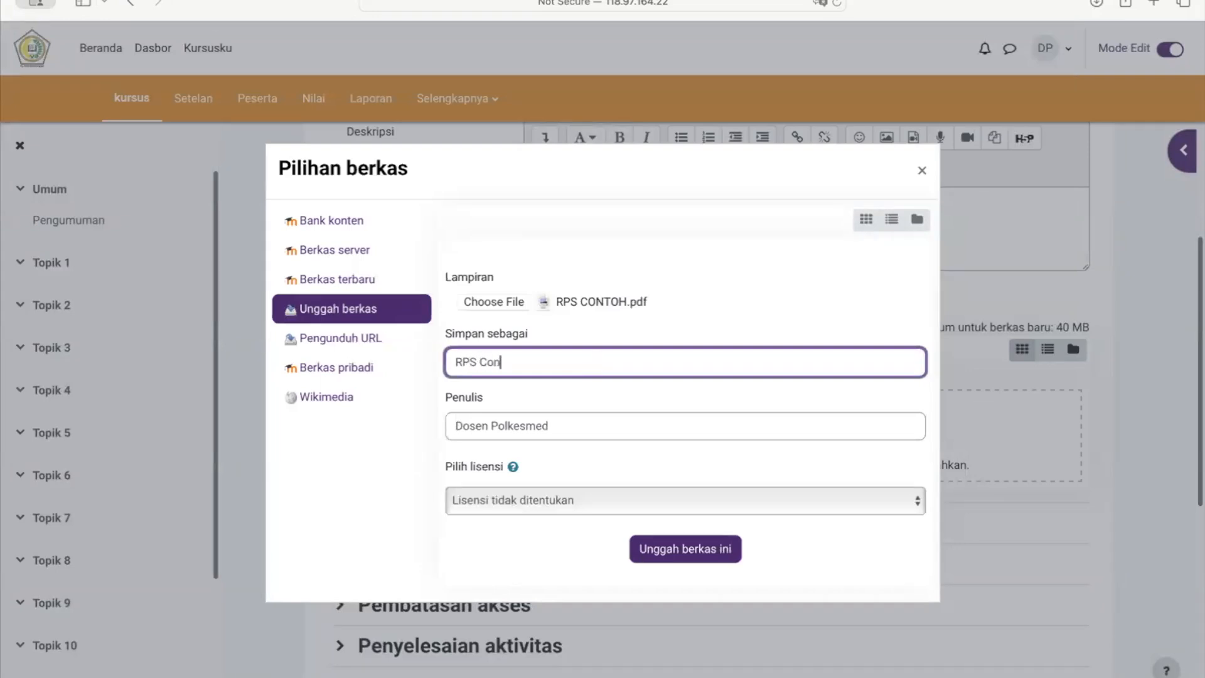
left_click(677, 556)
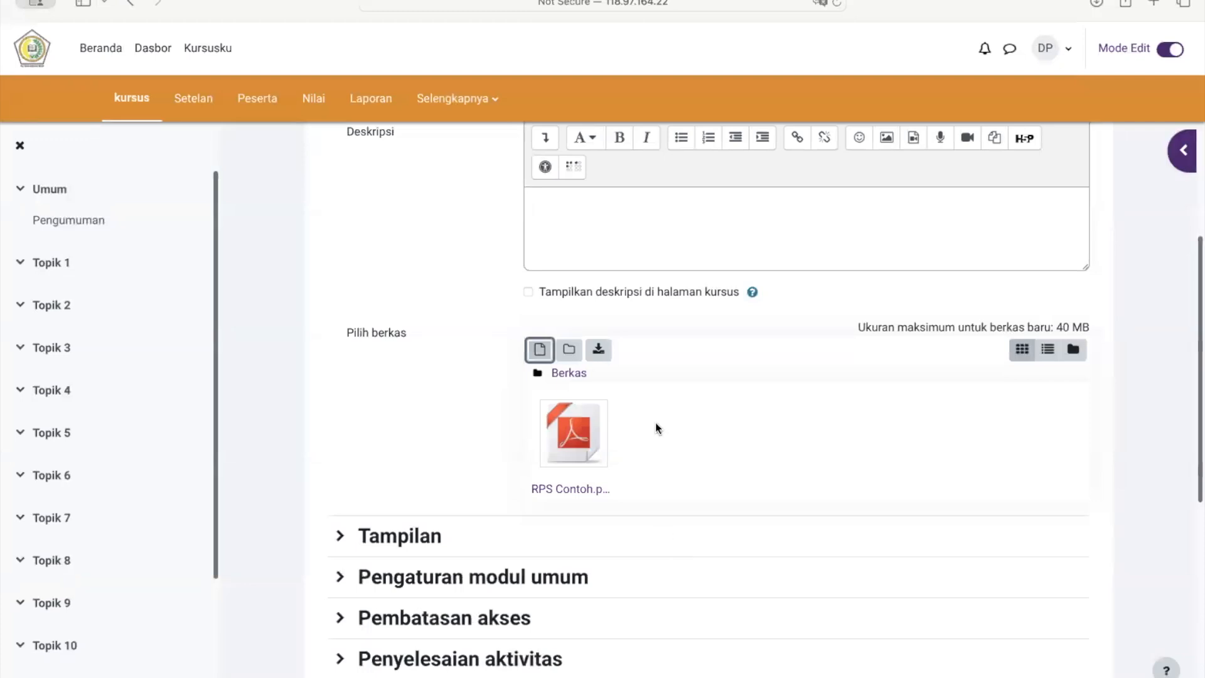
Step: Save the RPS Contoh file resource and return to the course page
scroll(627, 455, "down", 2)
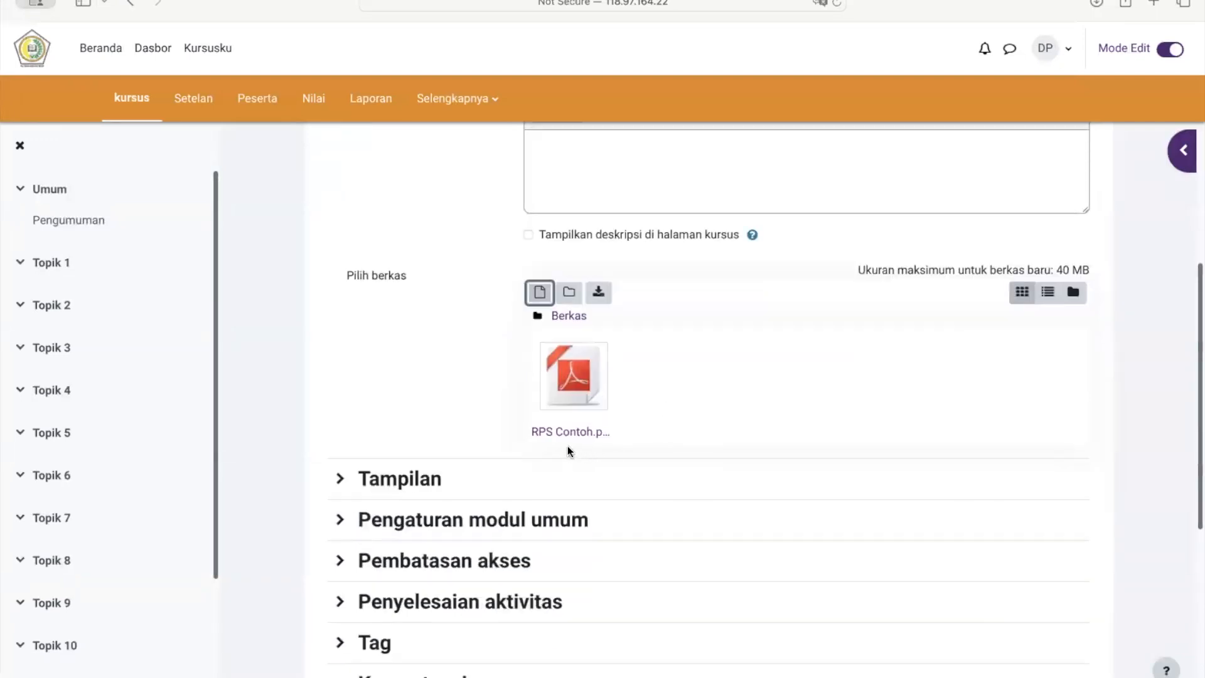
scroll(496, 430, "down", 1)
scroll(496, 431, "down", 4)
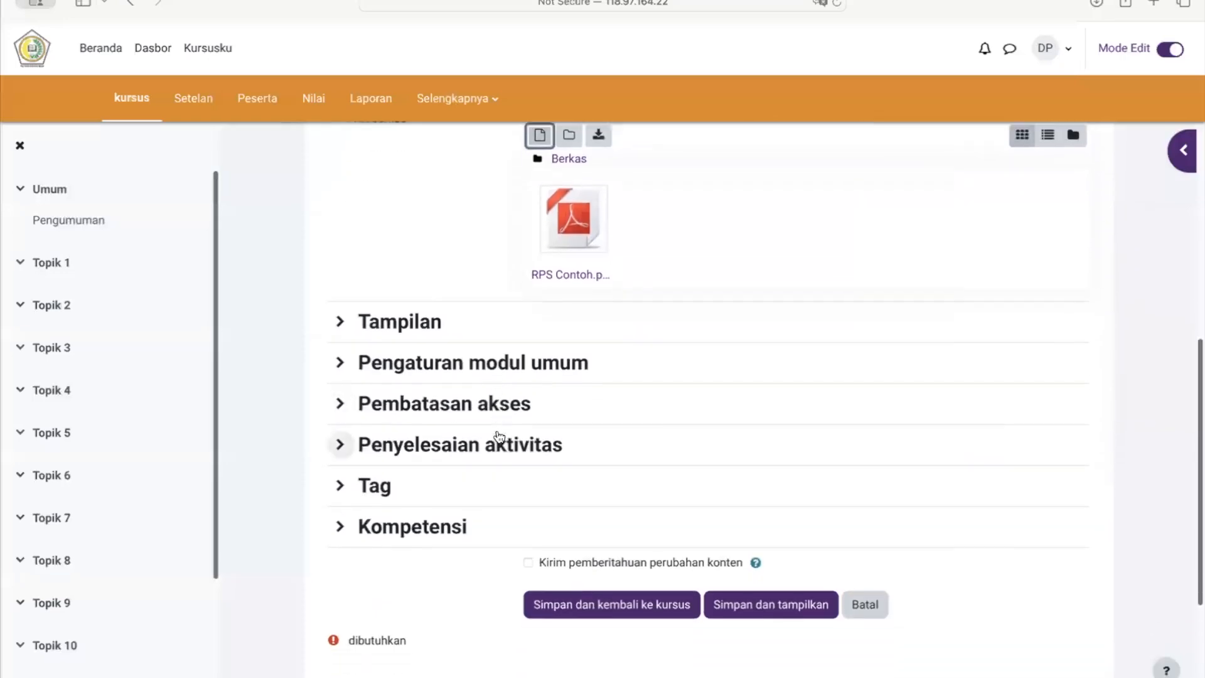
left_click(614, 605)
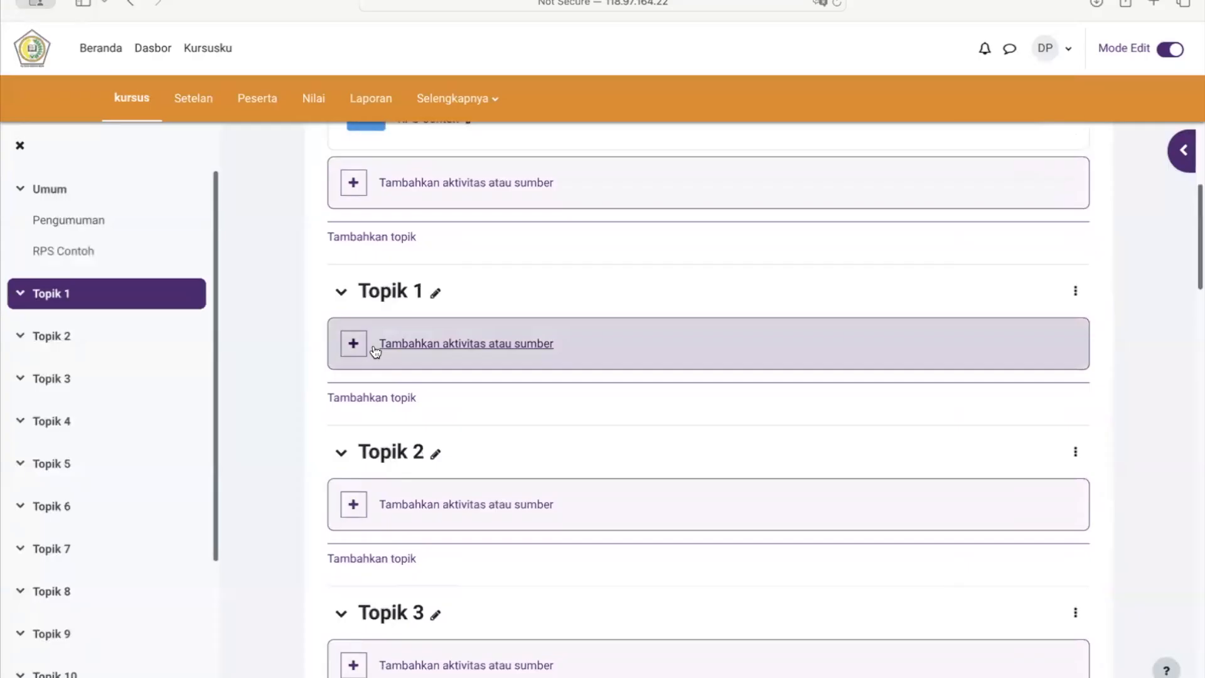
scroll(375, 350, "down", 1)
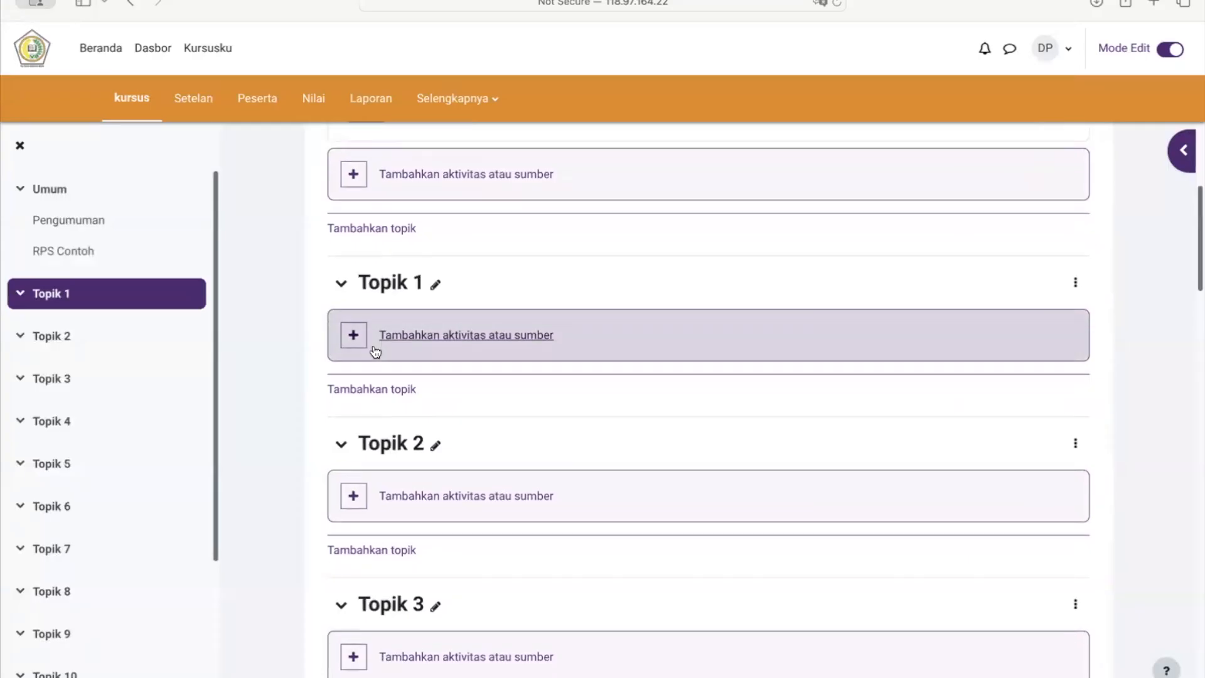
Step: Rename the Topik 1 section of the course as Pertemuan 1
scroll(374, 350, "down", 1)
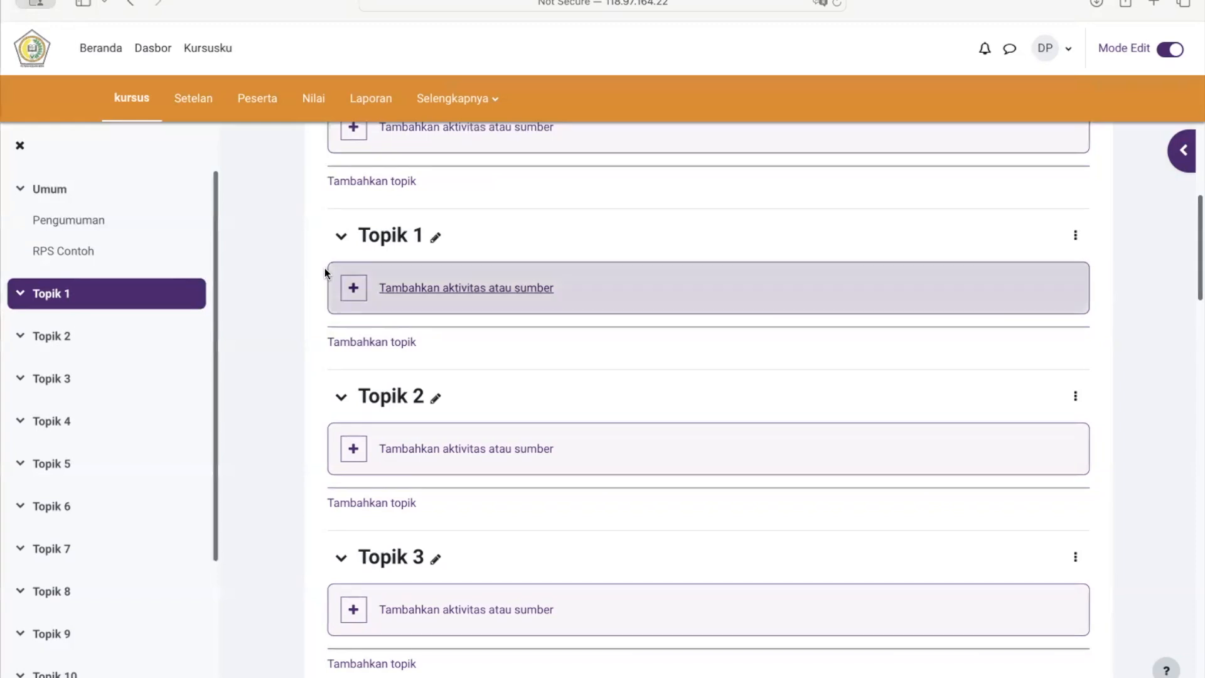
left_click(435, 241)
type("Pertemuan 1")
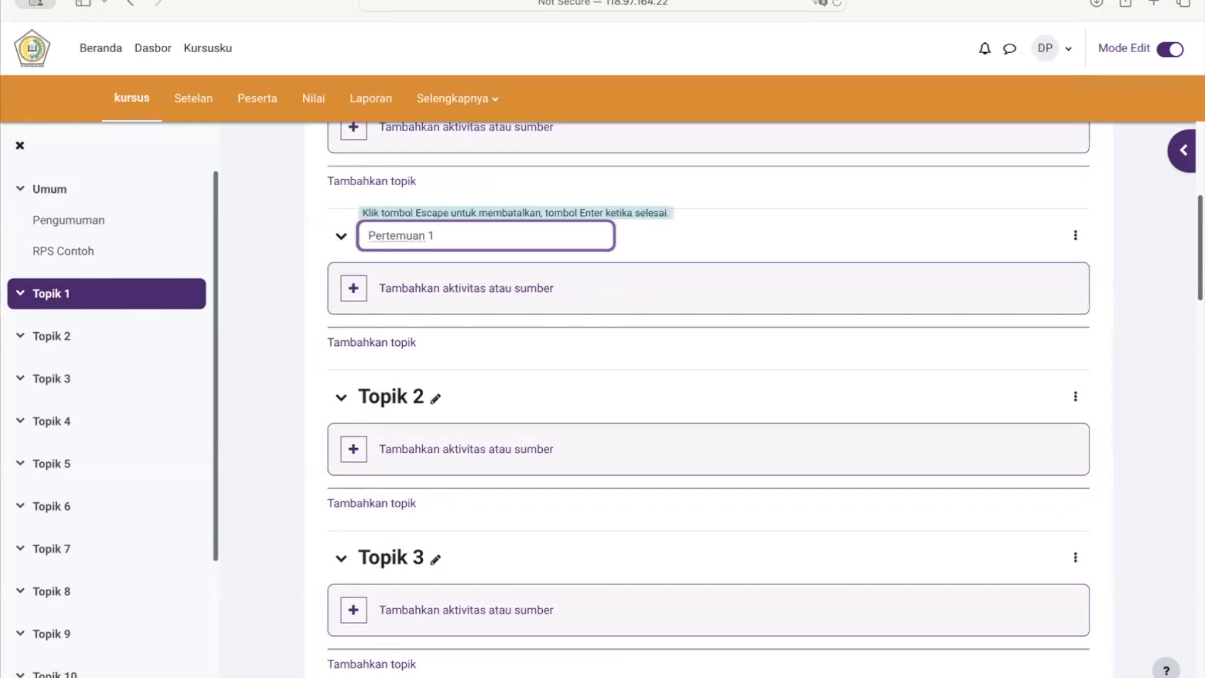
key("Escape")
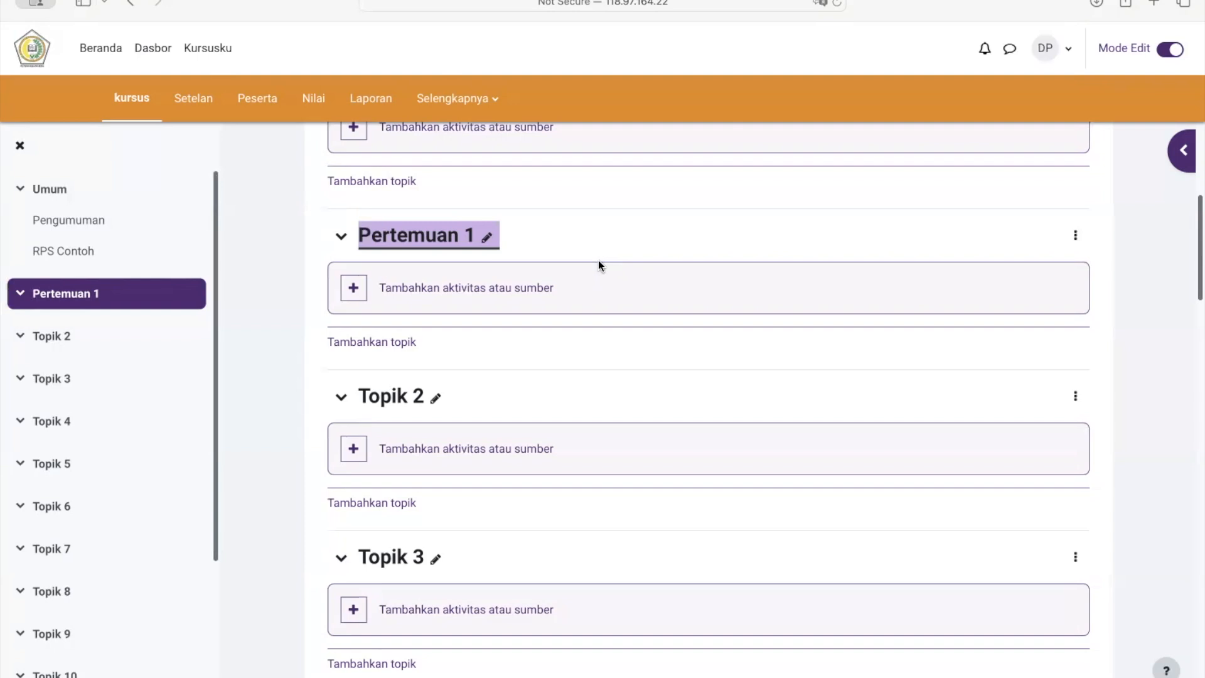
Step: Add a Berkas resource to the Pertemuan 1 section and name it Pengantar Mata Kuliah
left_click(445, 295)
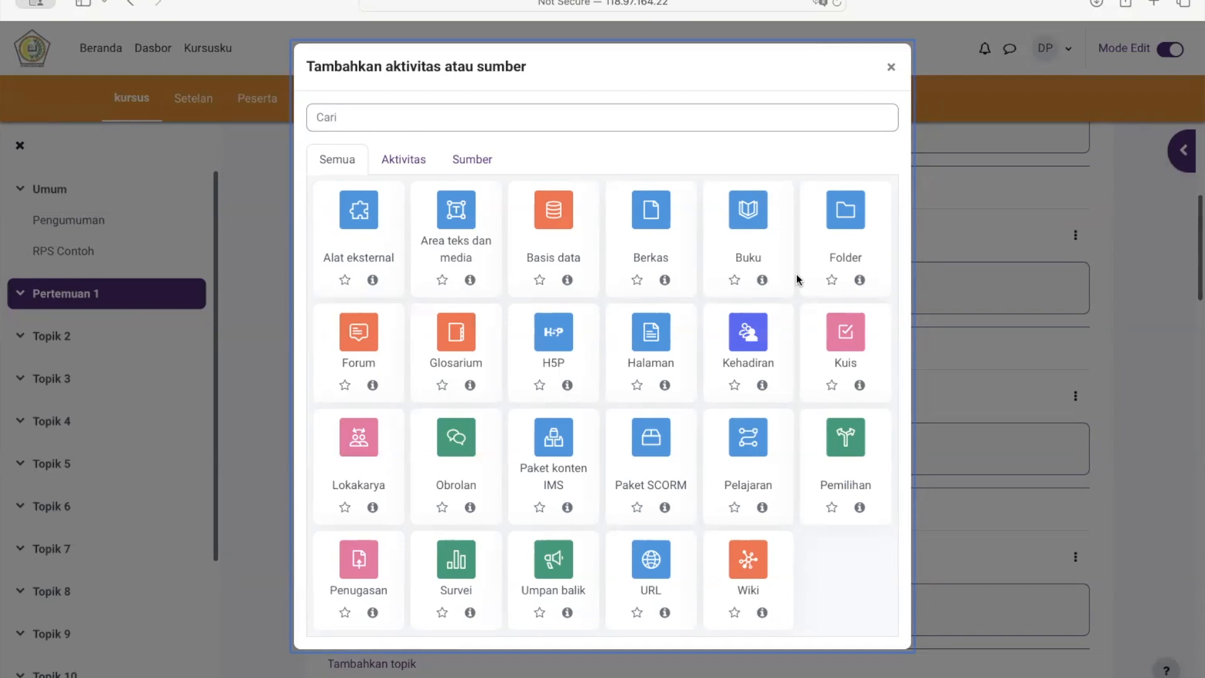
left_click(653, 219)
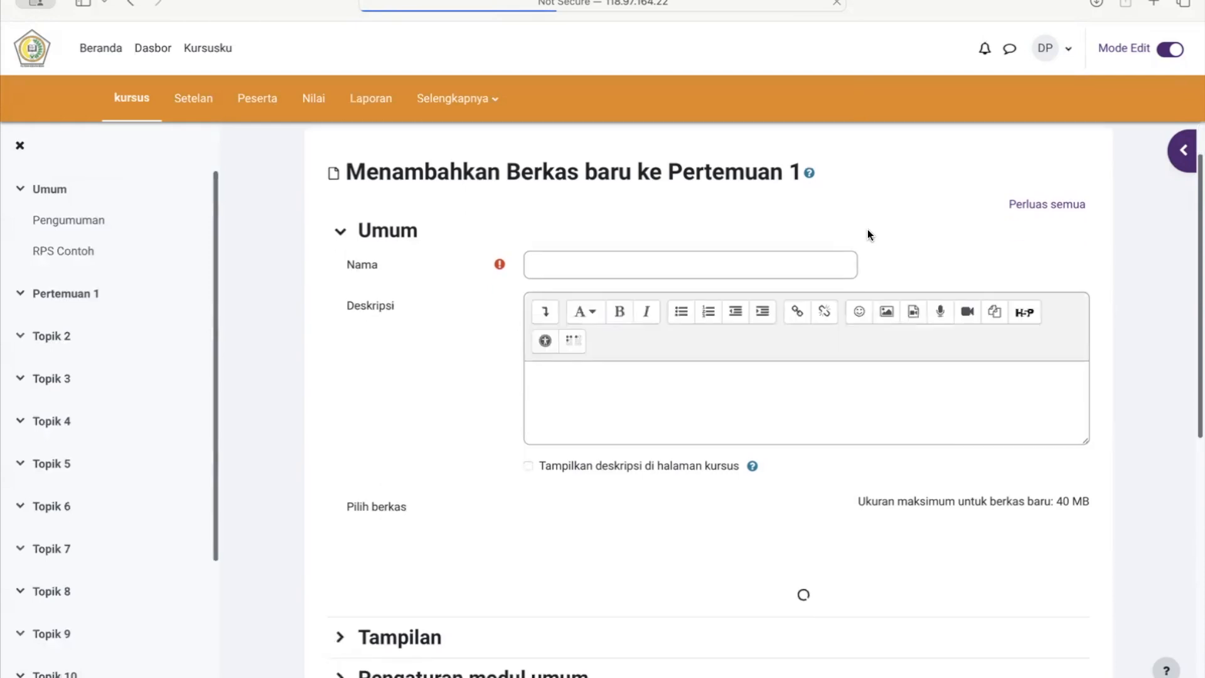
left_click(682, 256)
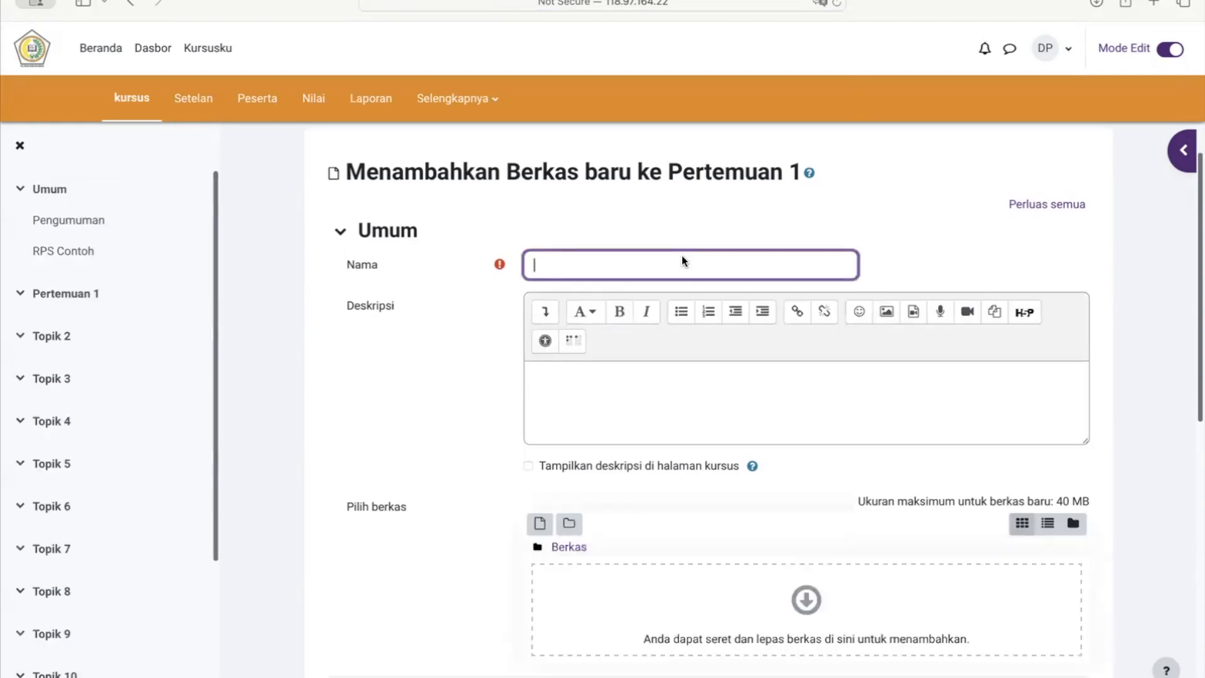
type("Pengantar Mata Kuliah")
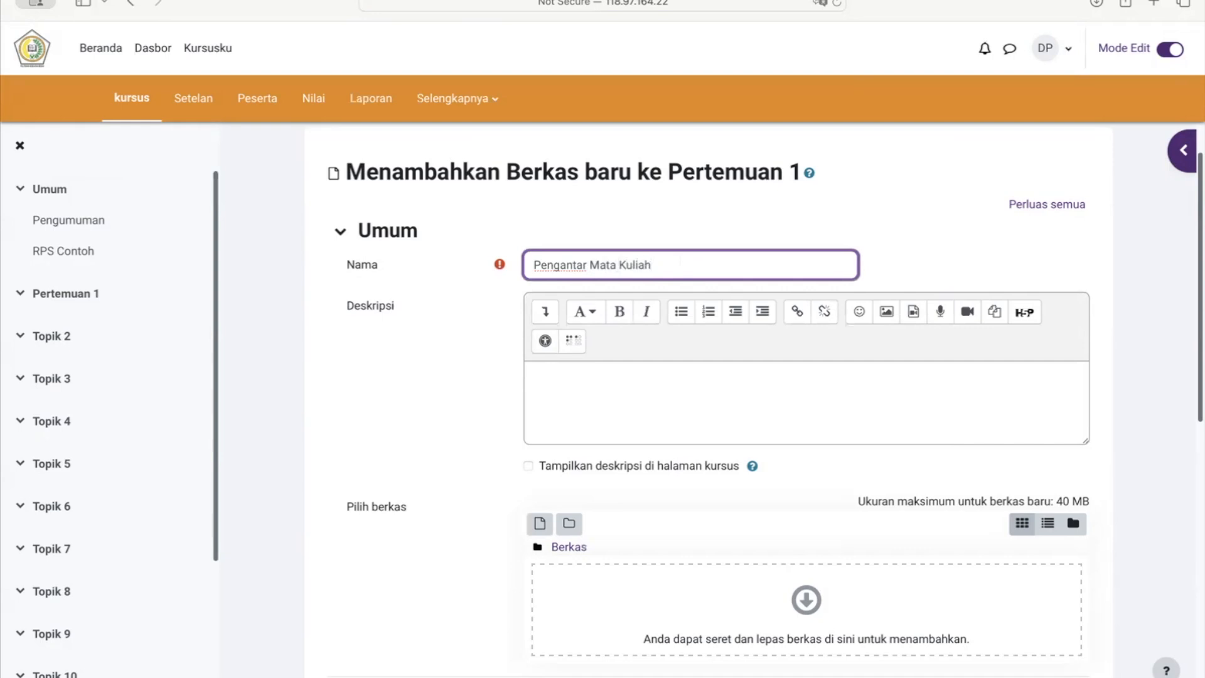
Step: Start uploading a file to the resource and browse the Downloads folder for the presentation
scroll(748, 513, "down", 3)
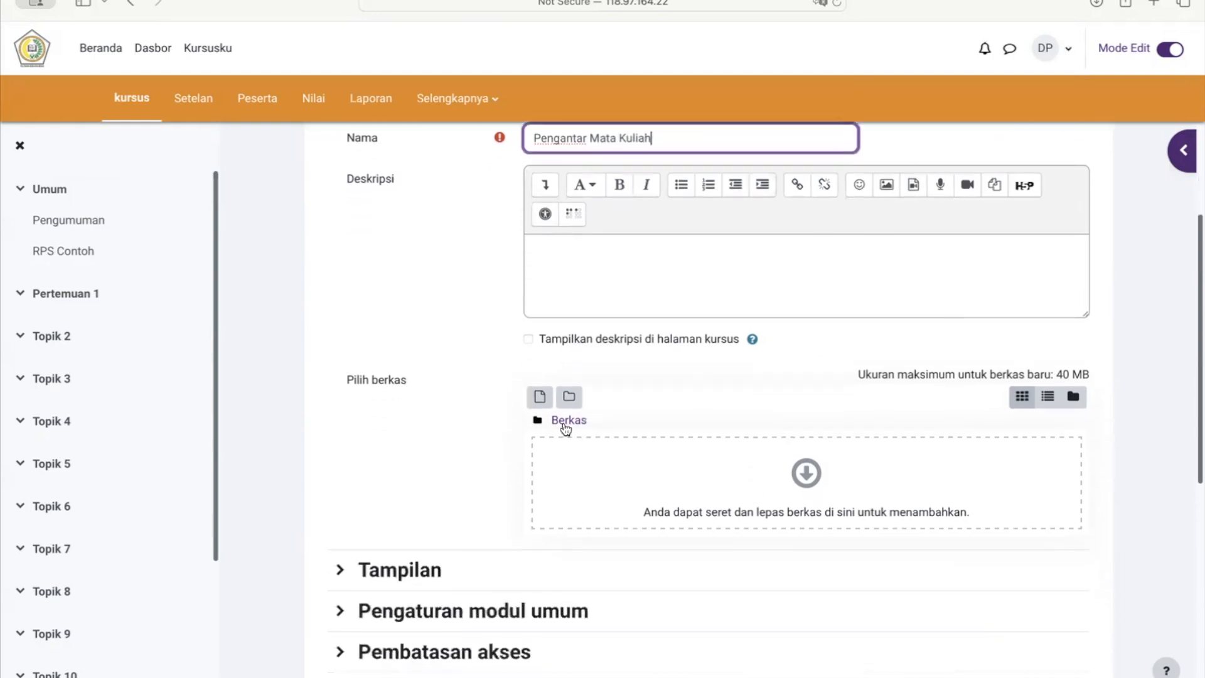
left_click(539, 396)
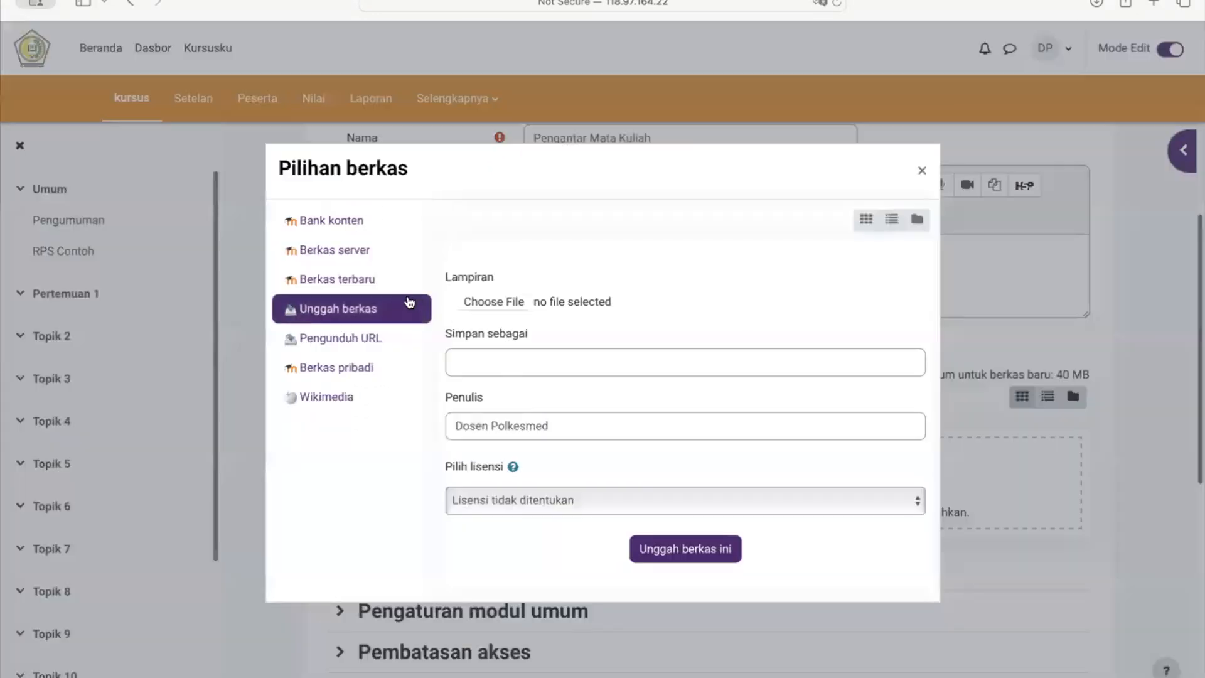
left_click(496, 301)
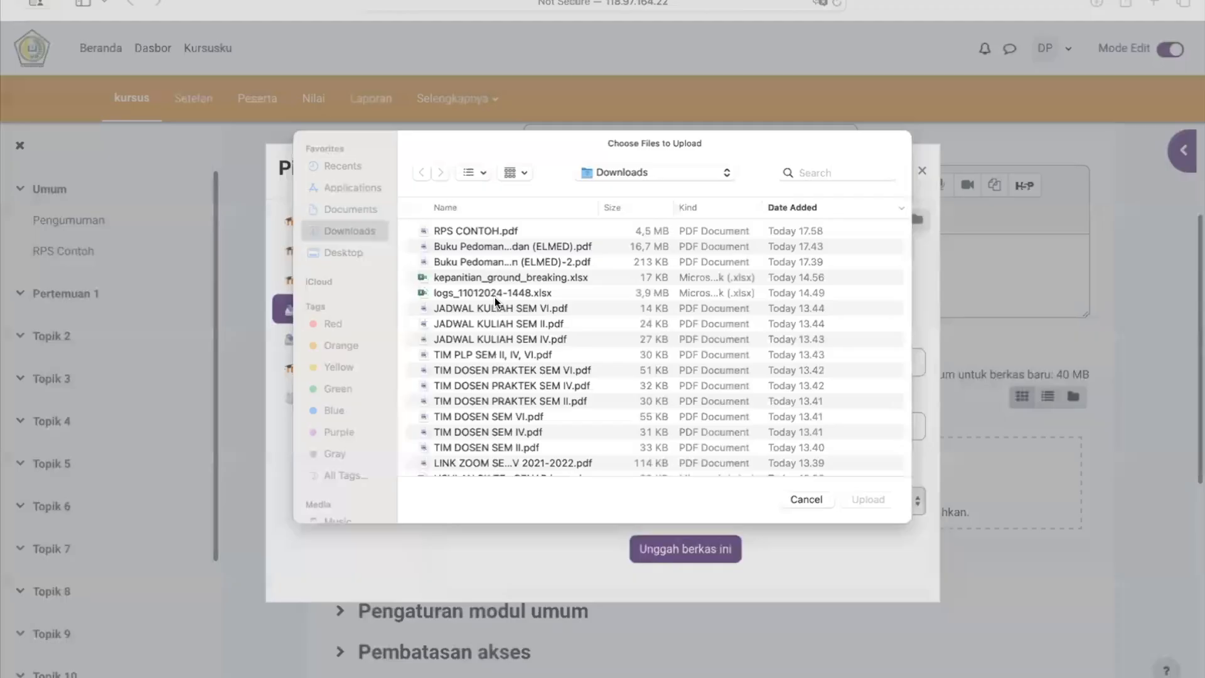
left_click(474, 351)
scroll(474, 351, "down", 15)
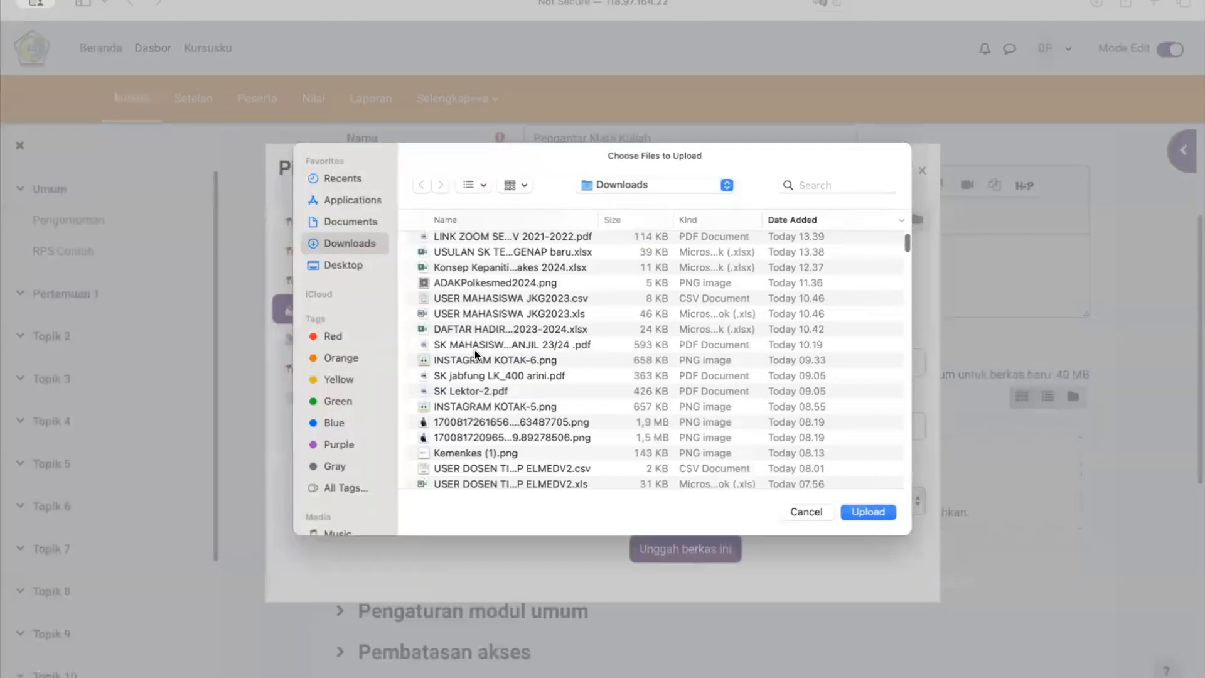
scroll(474, 349, "down", 12)
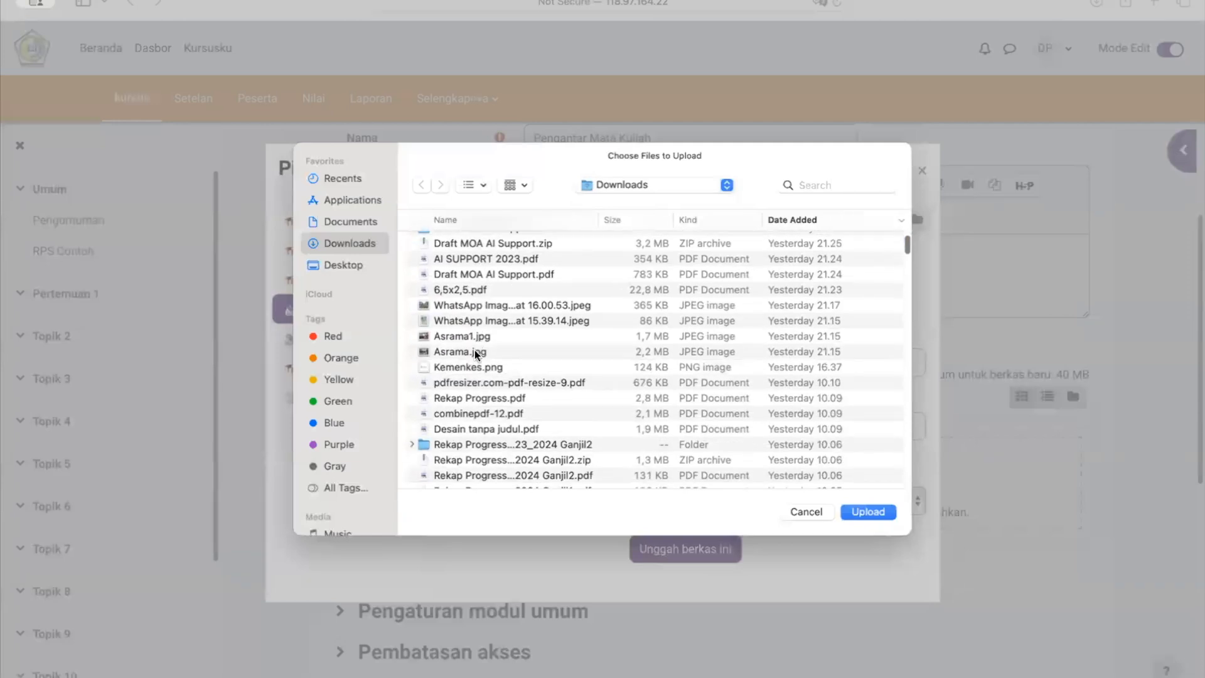
scroll(474, 351, "down", 10)
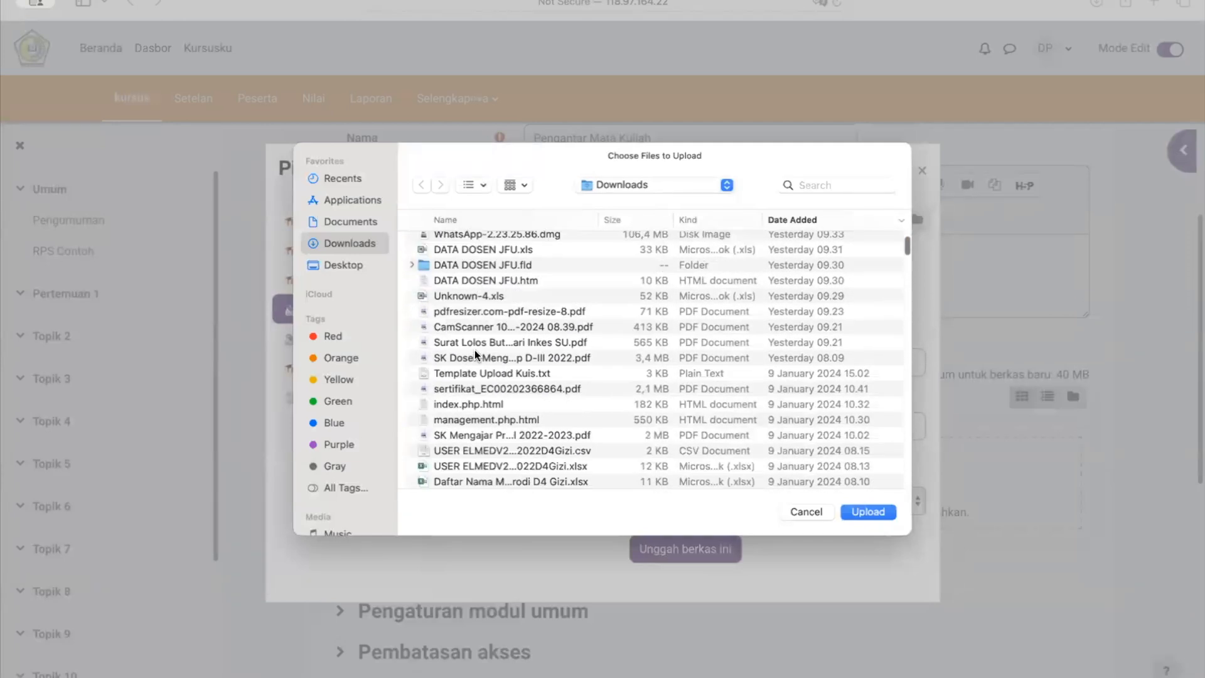
scroll(475, 349, "down", 12)
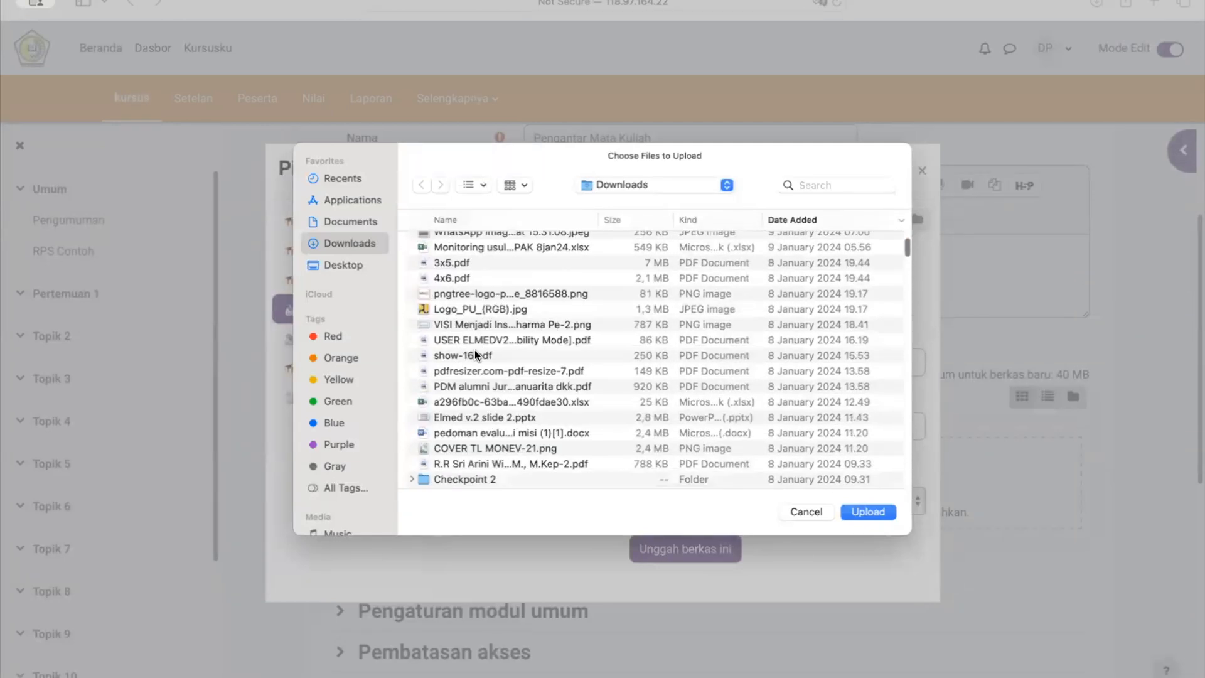
scroll(475, 349, "down", 4)
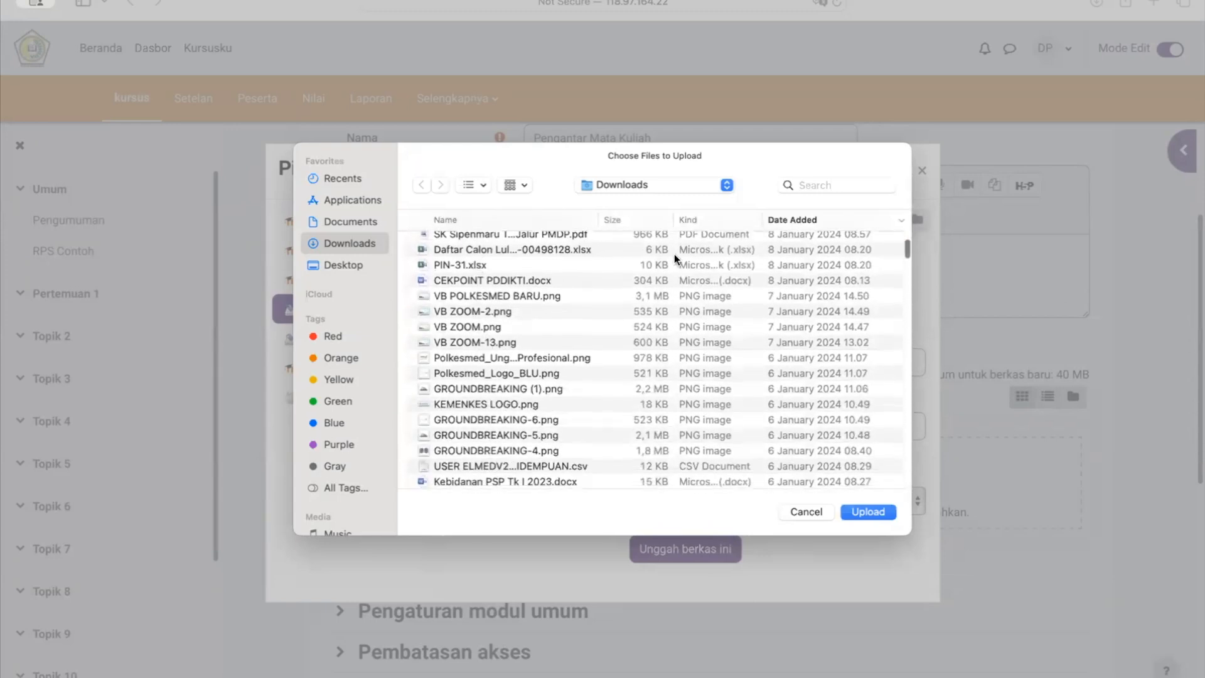
Step: Search the computer for file names containing elmed and choose Elmed v.2 slide 2.pptx as the attachment
left_click(839, 184)
type("elmed")
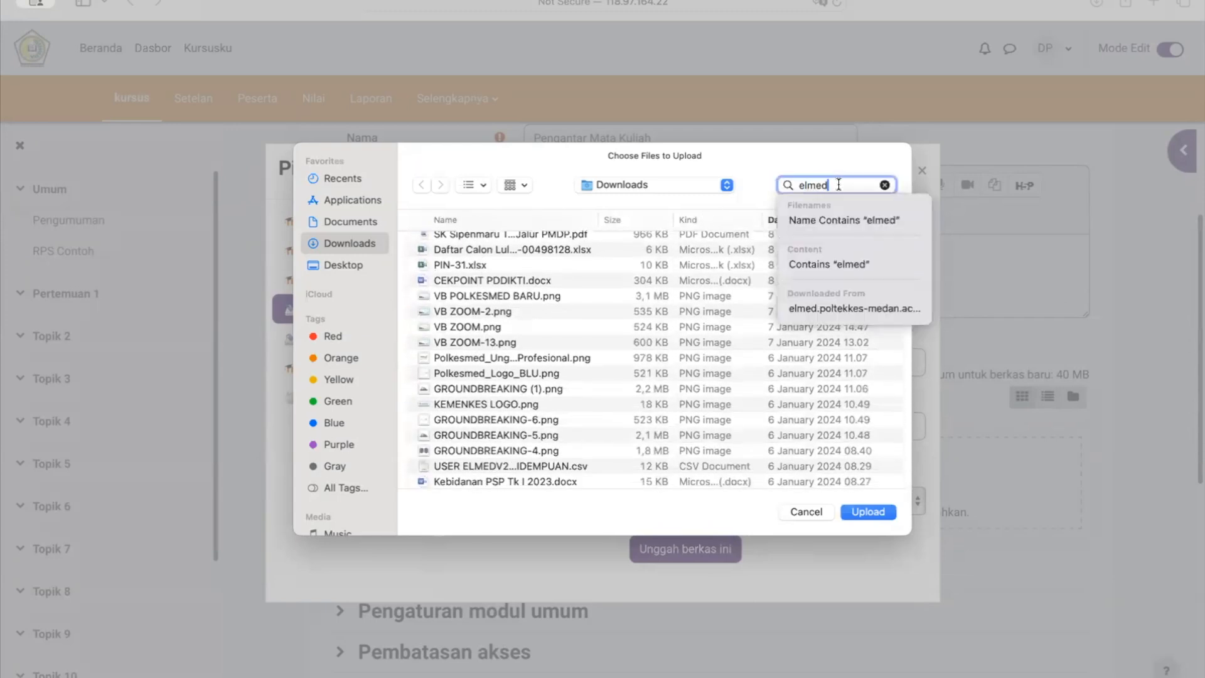
left_click(828, 216)
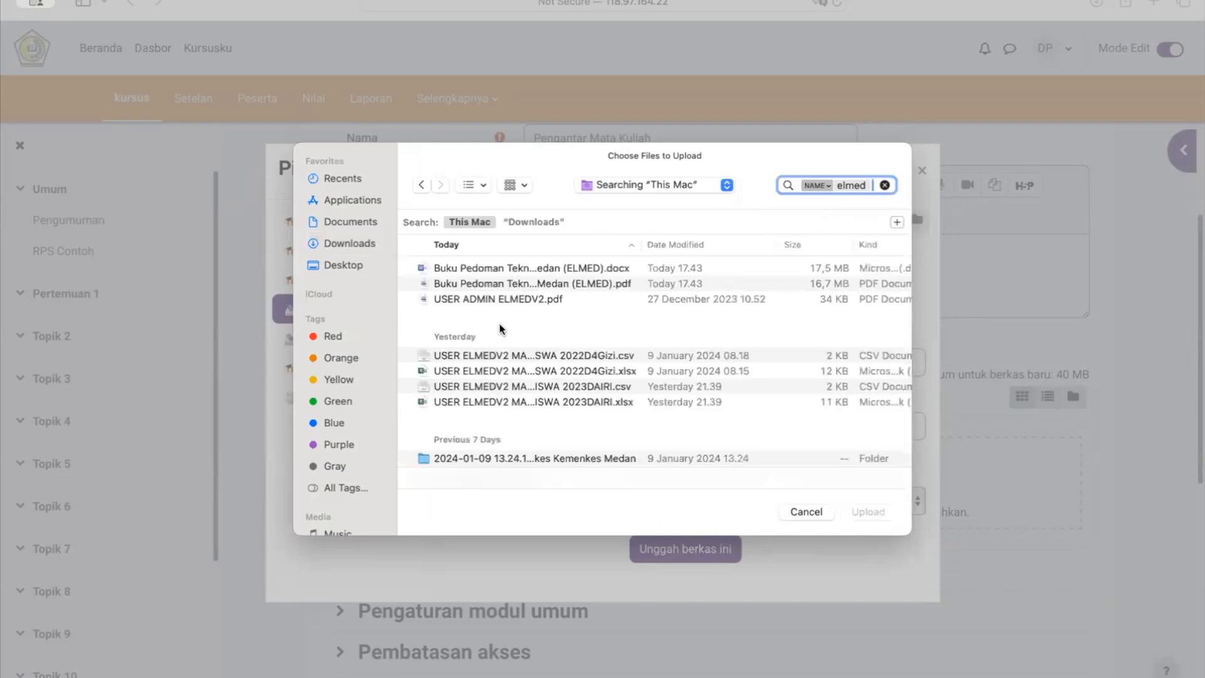
scroll(499, 330, "down", 5)
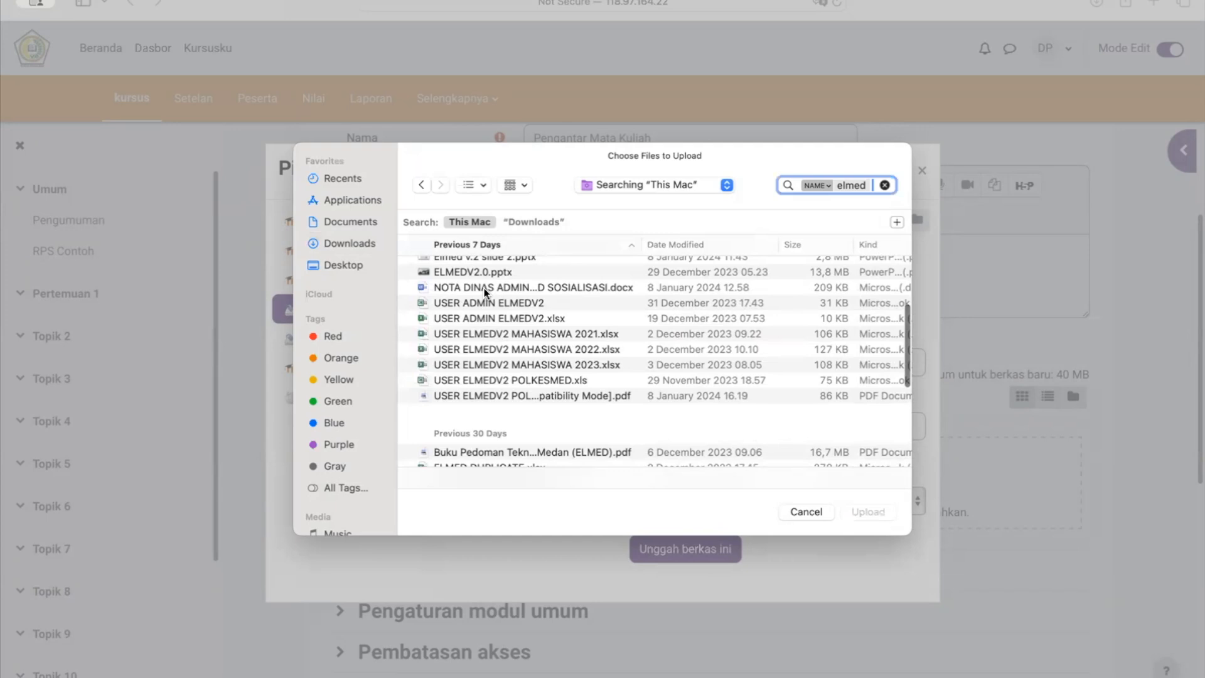
scroll(498, 281, "up", 2)
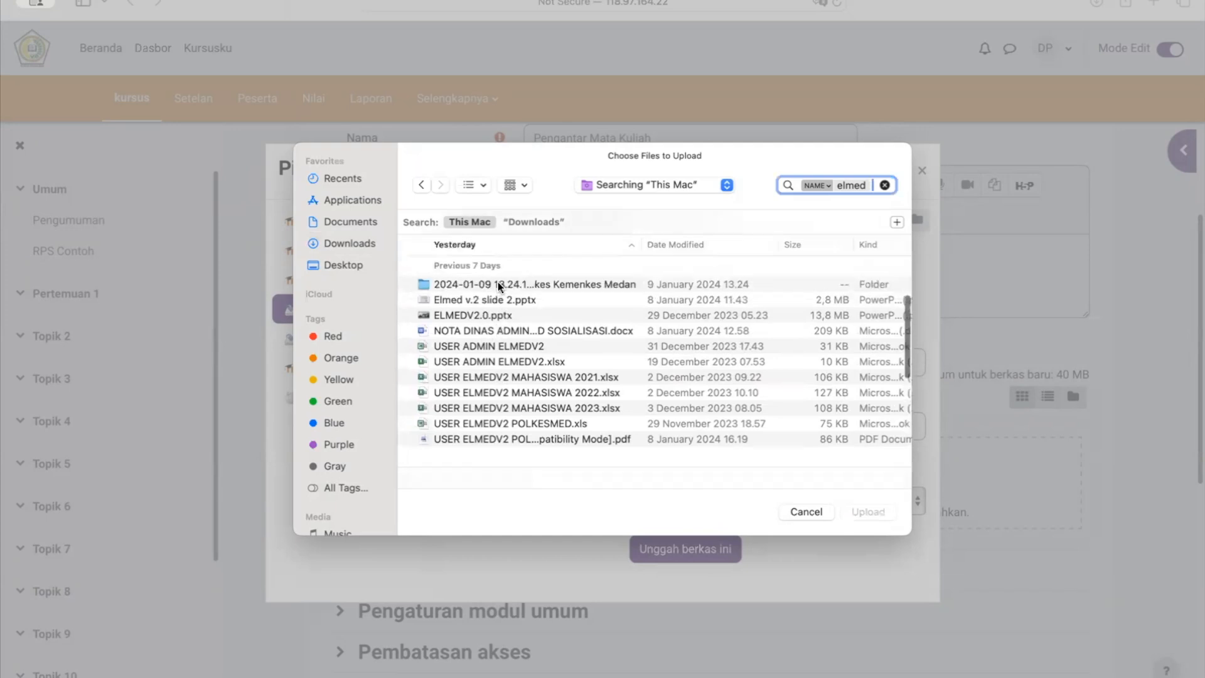
left_click(489, 300)
left_click(872, 514)
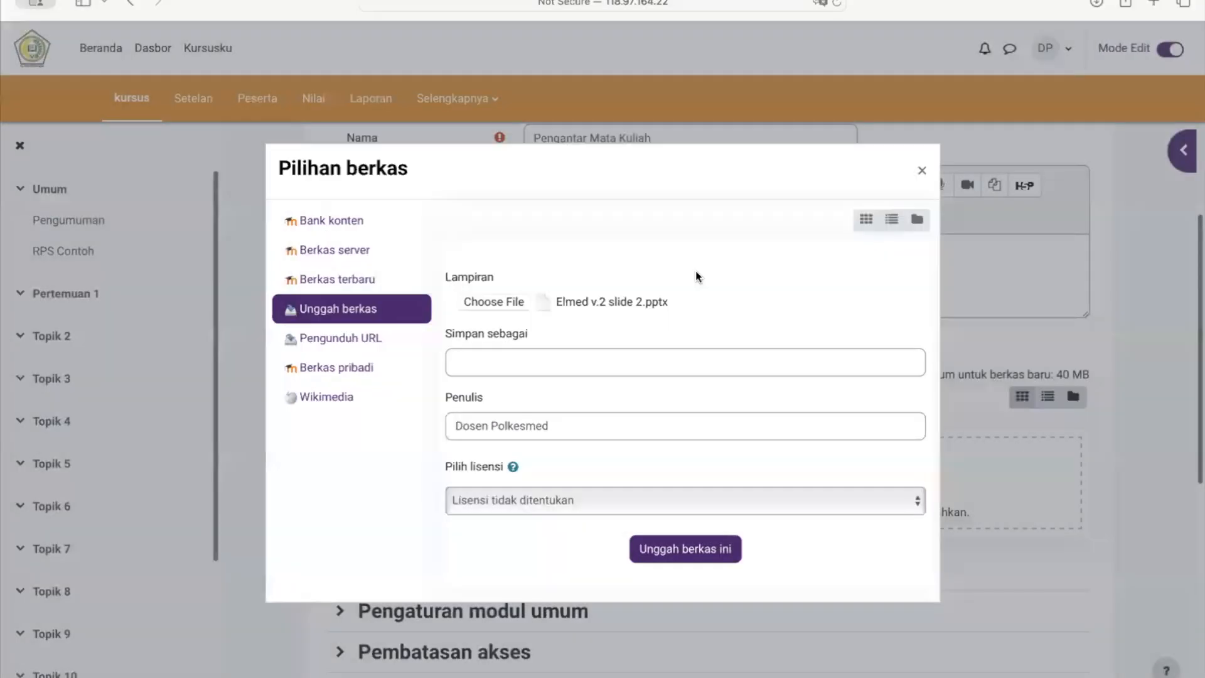
Step: Upload the chosen presentation to the resource, saving it as Elmed
left_click(574, 367)
type("Elmed")
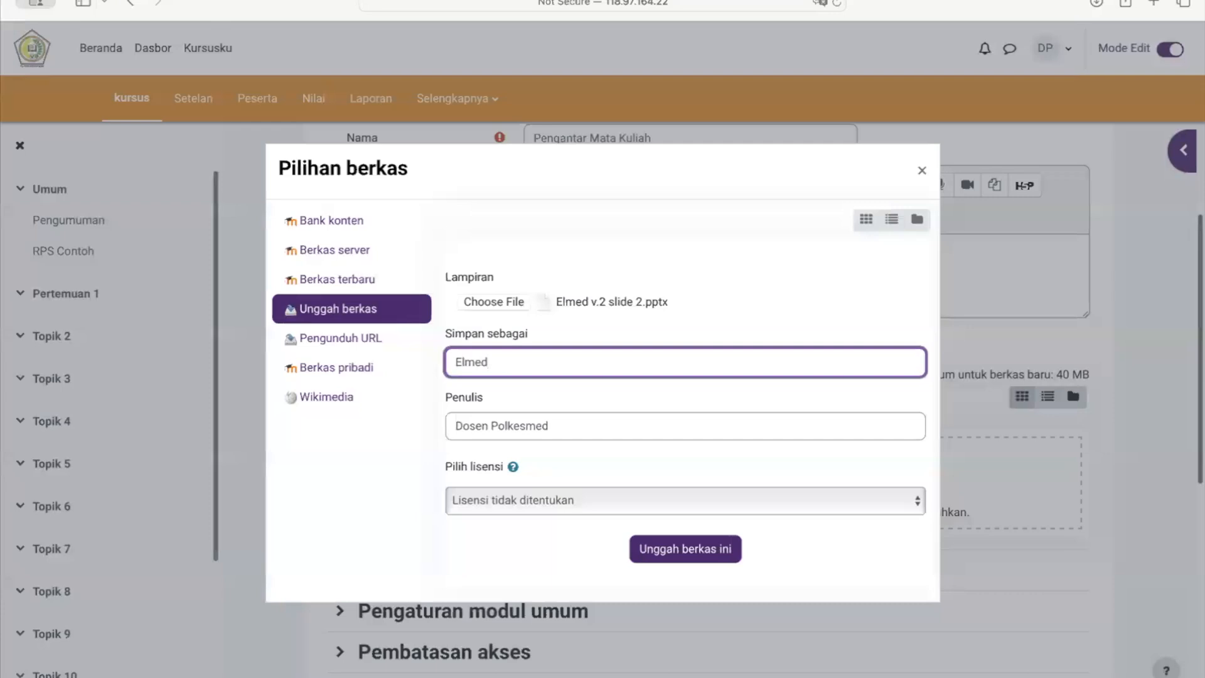
left_click(693, 555)
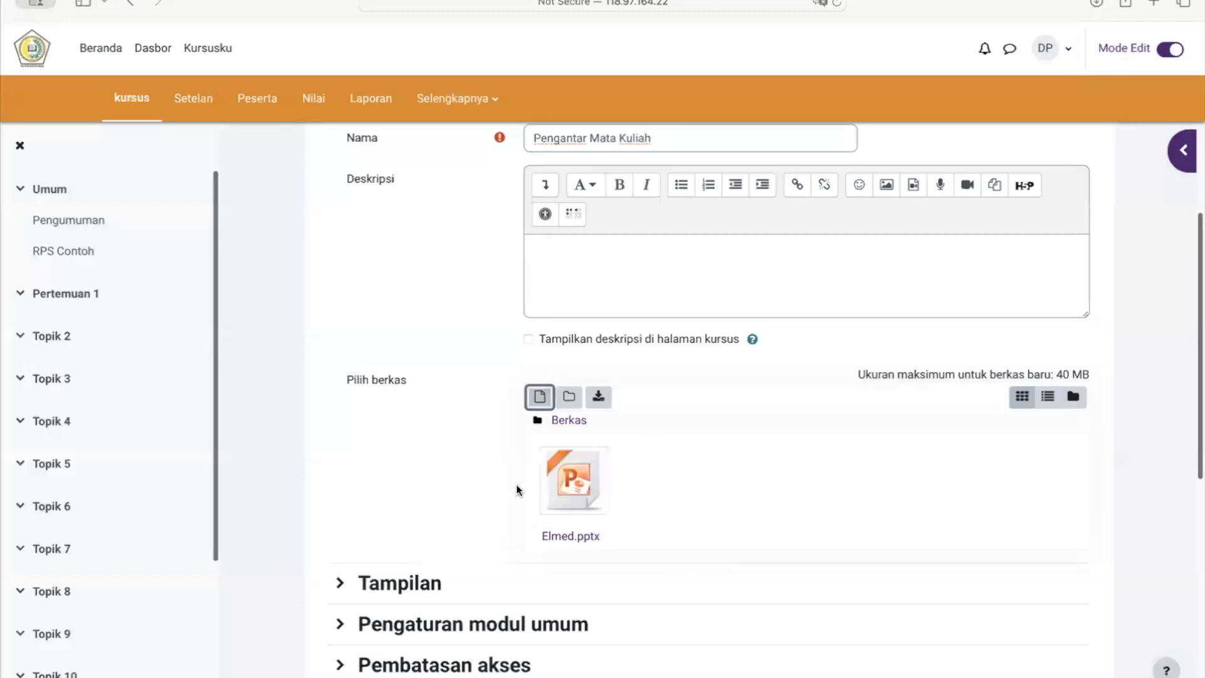
Step: Save the Pengantar Mata Kuliah file resource and return to the course page
scroll(527, 465, "down", 5)
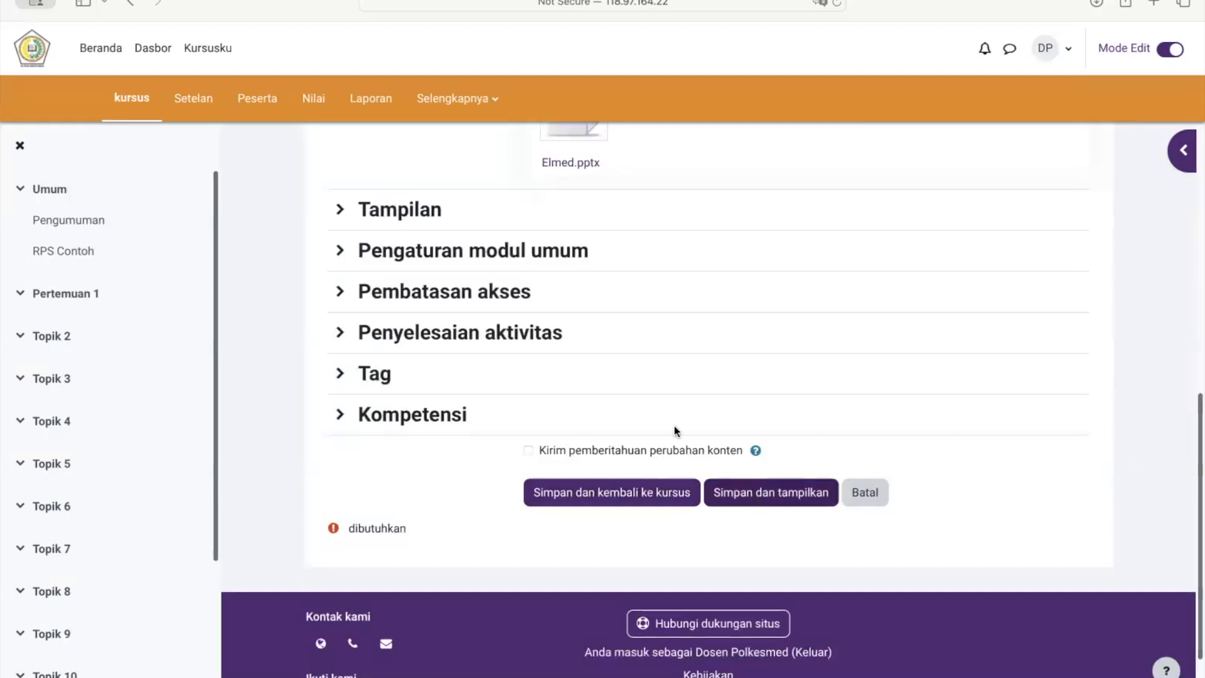
left_click(629, 488)
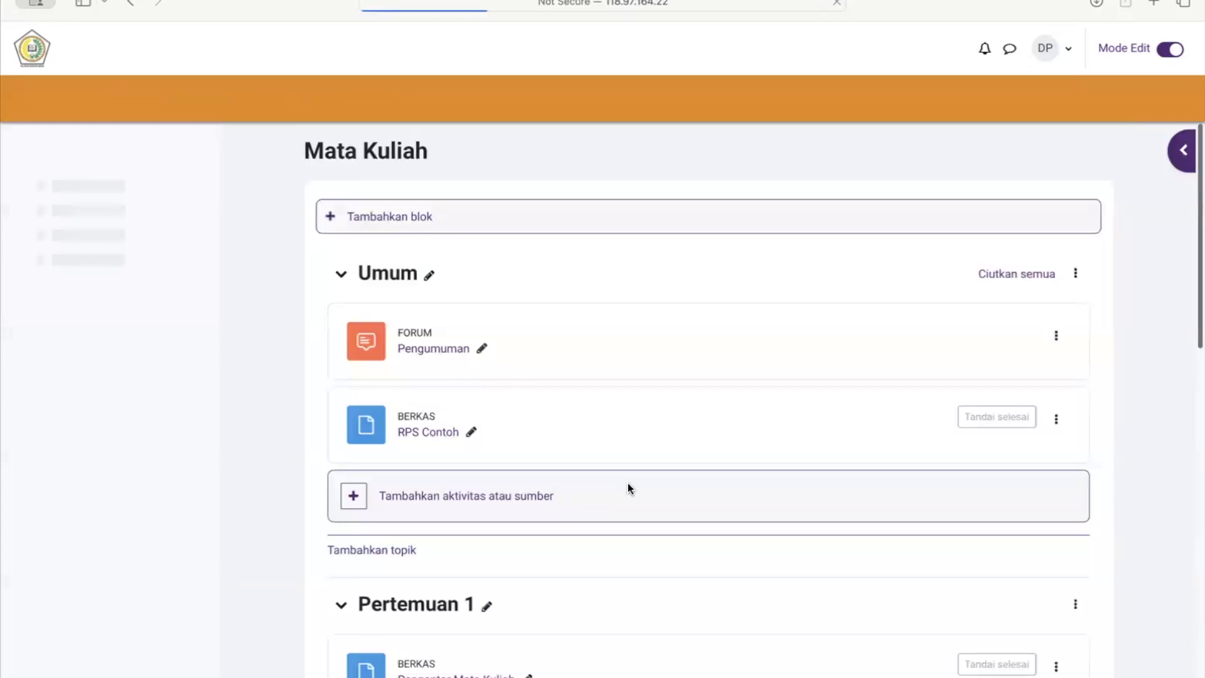
scroll(628, 483, "down", 6)
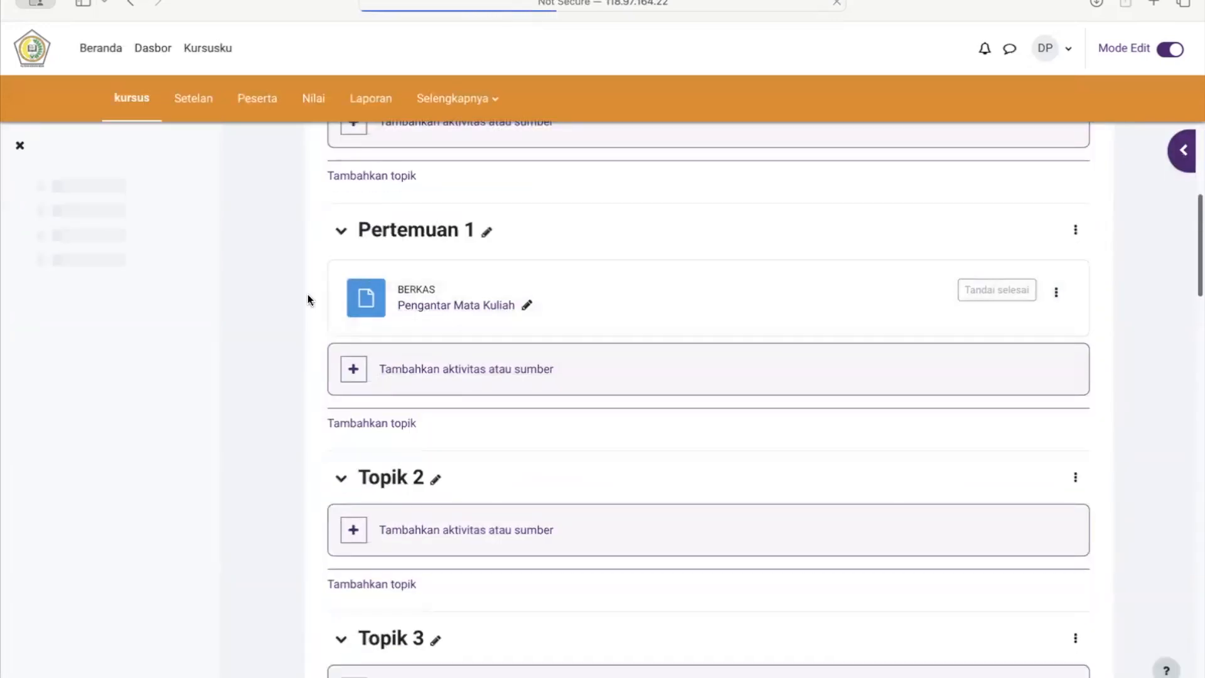
scroll(492, 317, "down", 1)
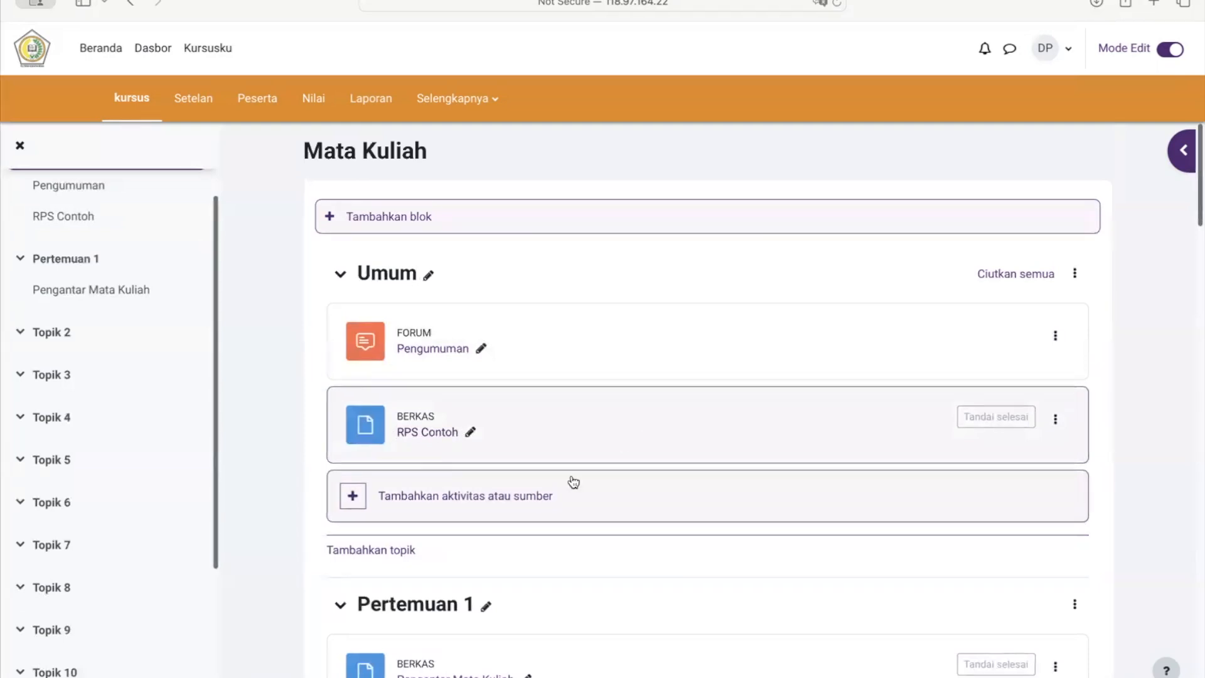
Step: Add a Kehadiran activity to the Umum section and name it Absensi Tingkat II Kelas A
left_click(498, 502)
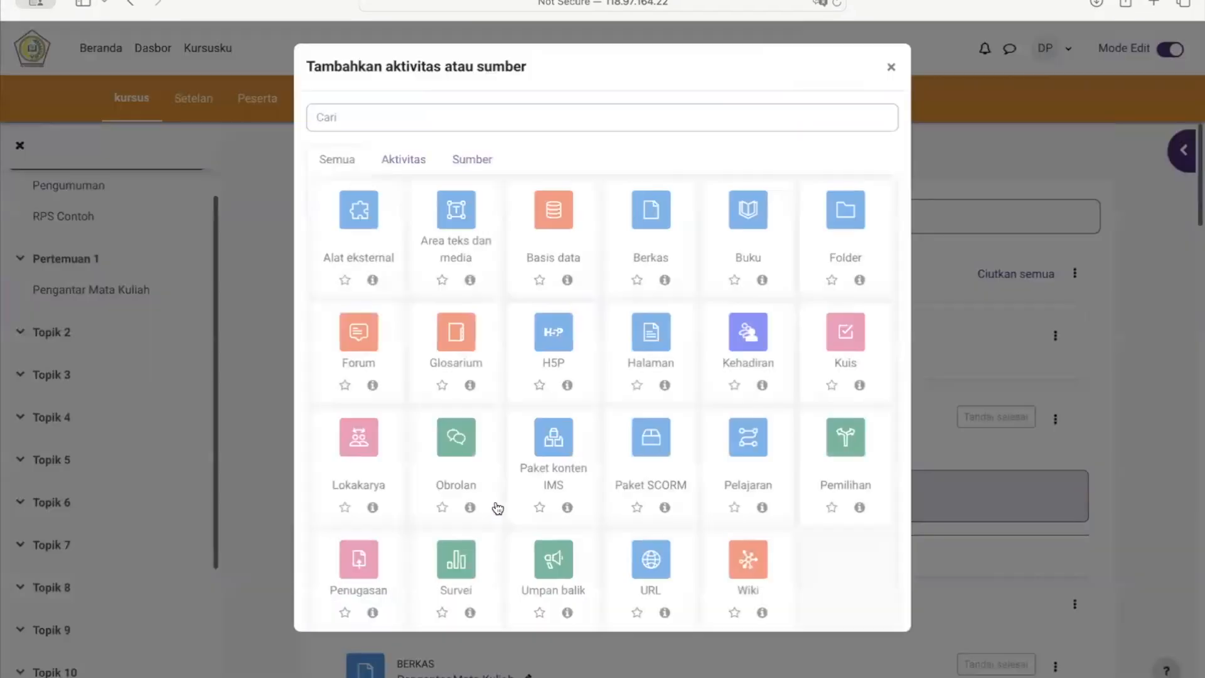
left_click(757, 355)
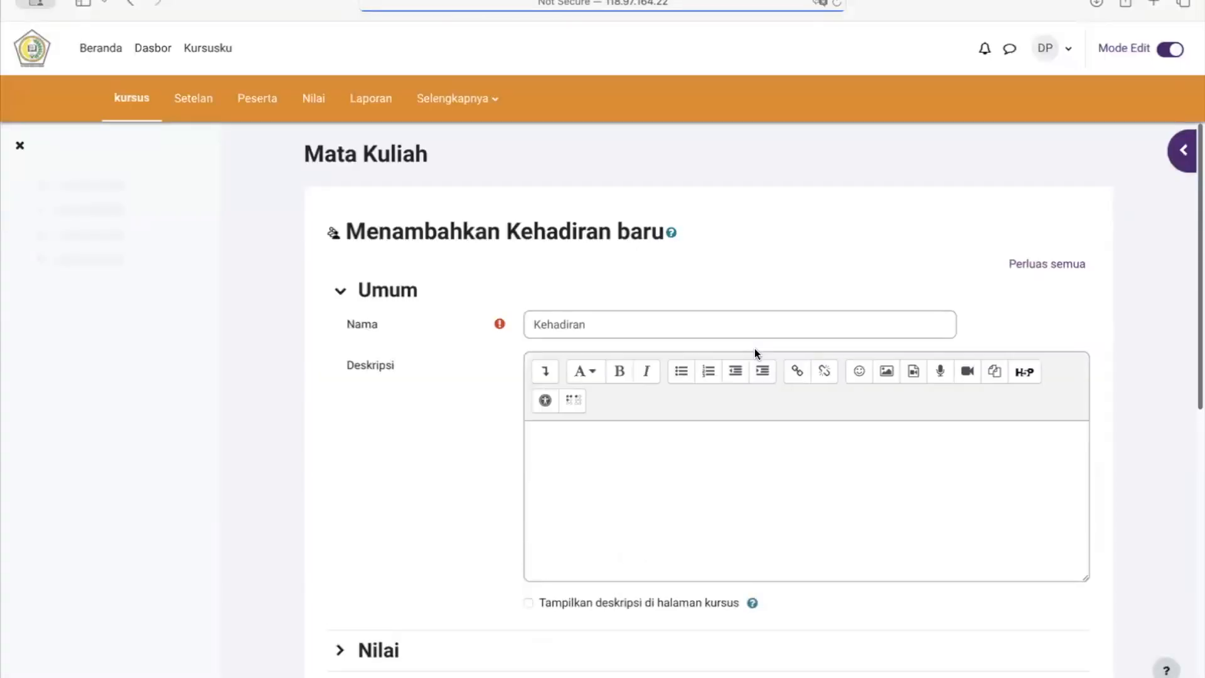
left_click(599, 321)
double_click(599, 322)
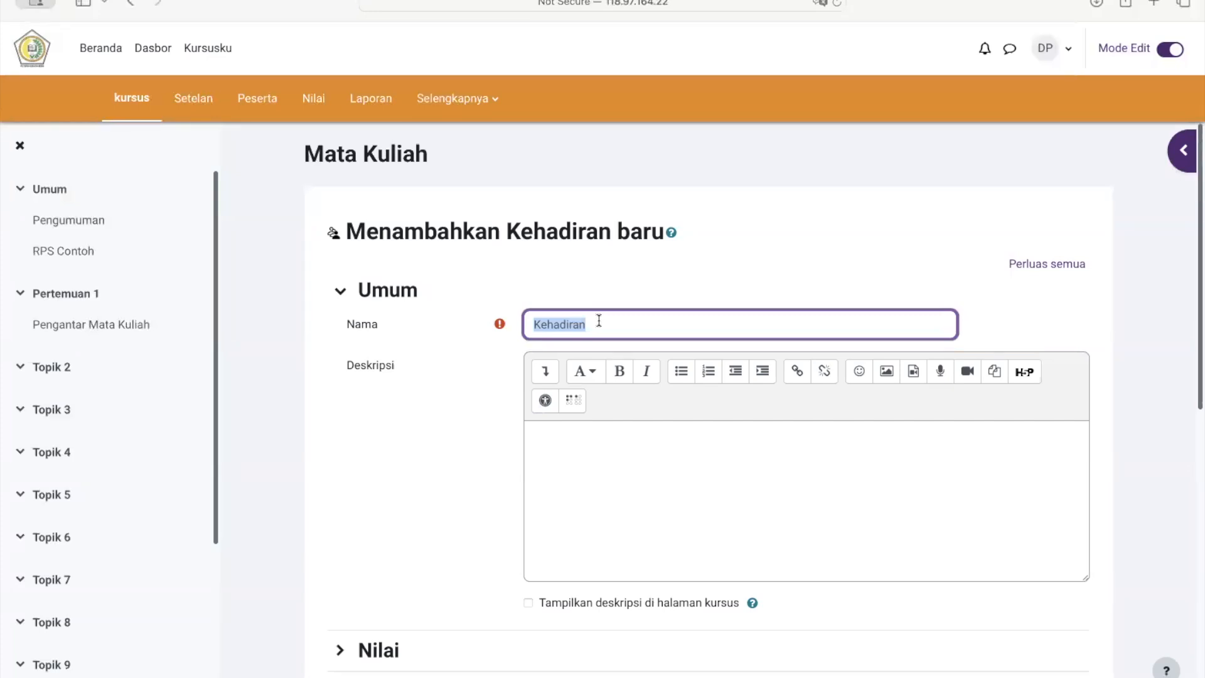
type("Absen")
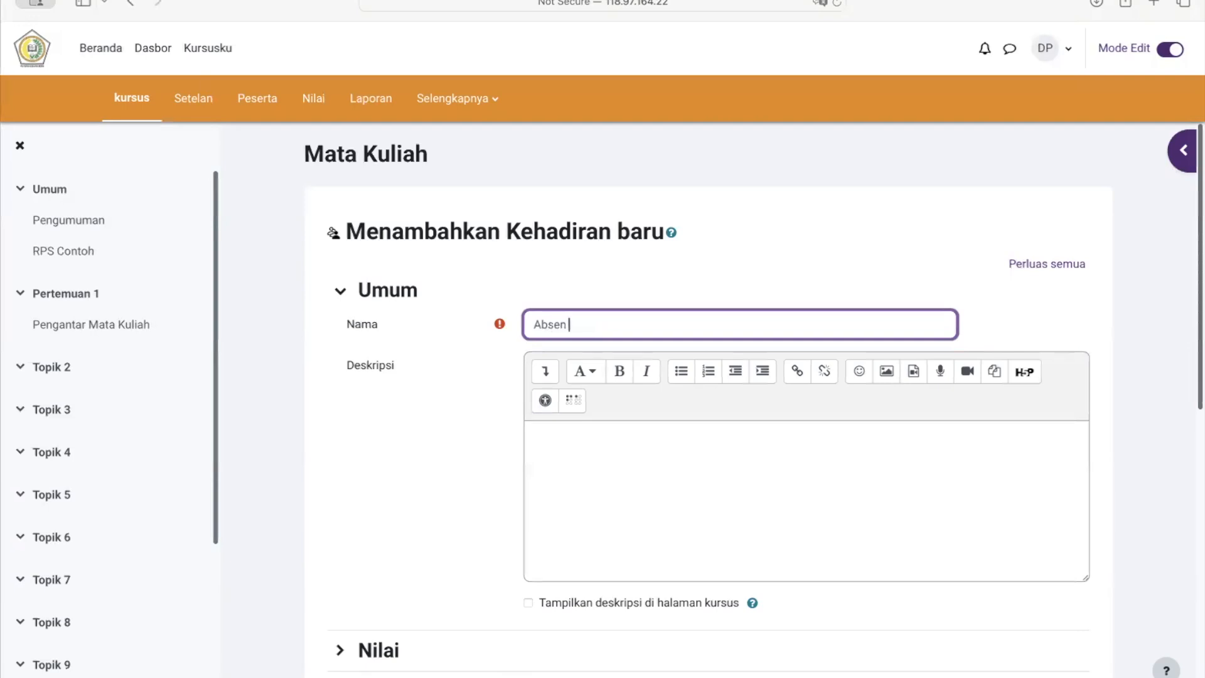
key("BackSpace")
type("si K")
key("BackSpace")
type("T")
key("BackSpace")
type("Tingkat II Kelas A")
Step: Save the new attendance activity and return to the course page
scroll(753, 402, "down", 5)
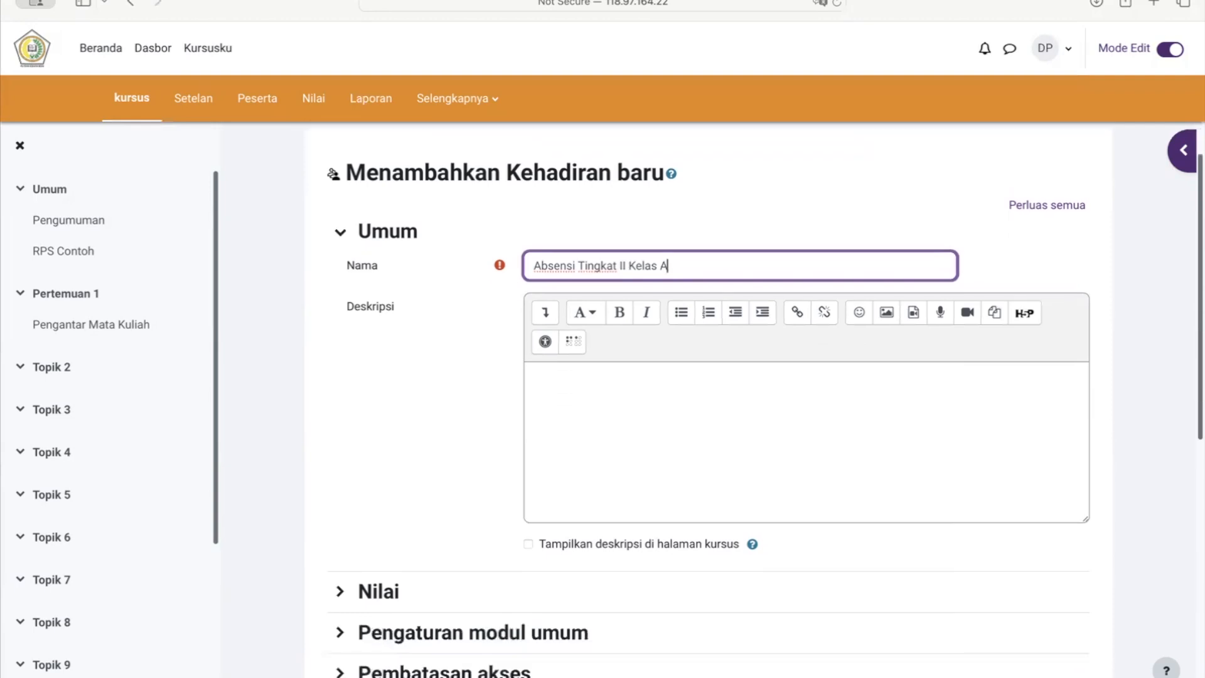
scroll(753, 402, "down", 4)
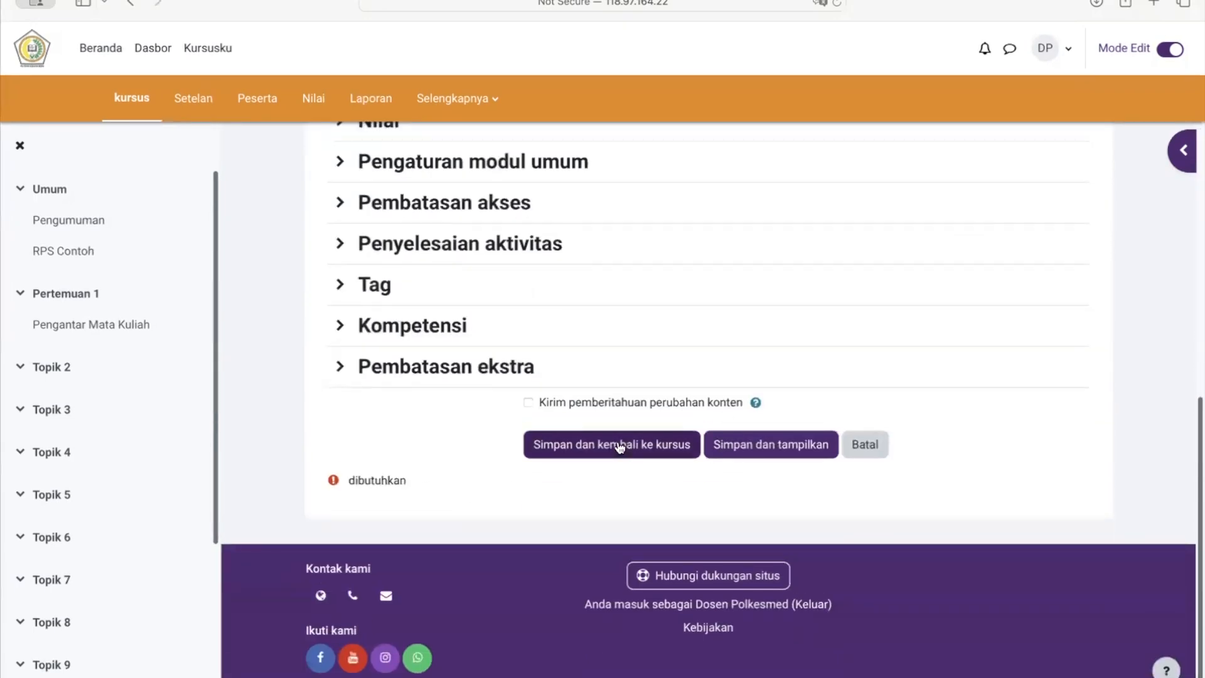
left_click(620, 446)
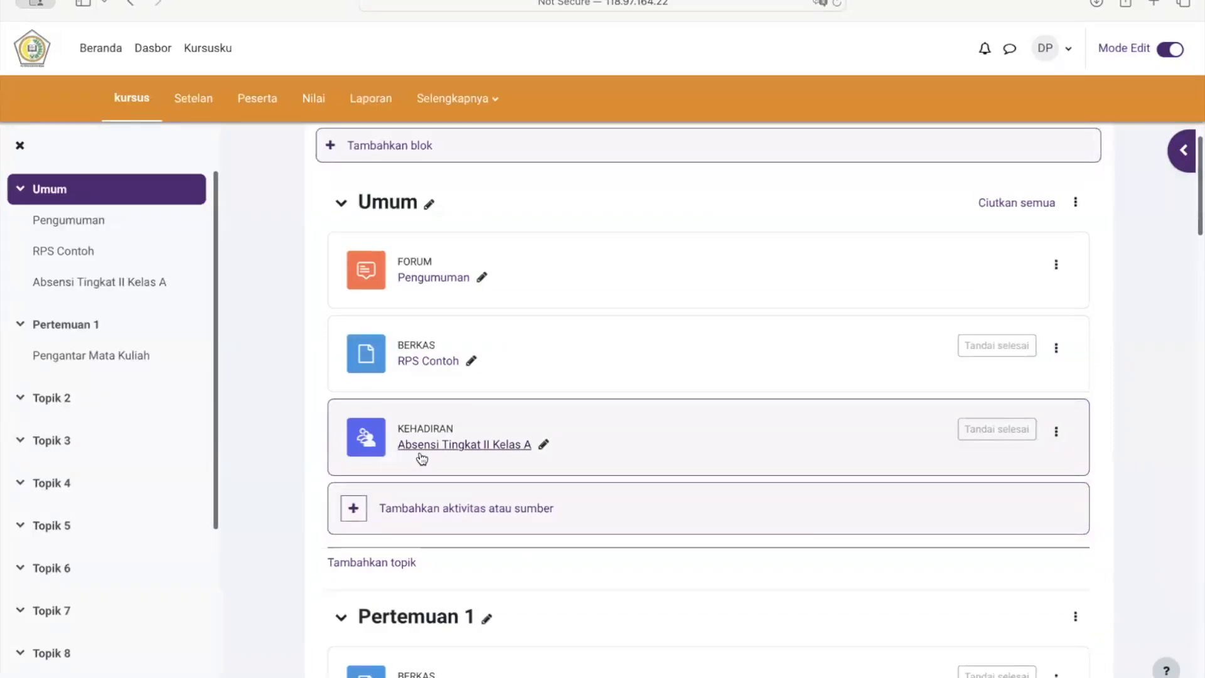
Step: Start adding a session to the Absensi Tingkat II Kelas A attendance, with its time running from 08:00 to 09:00
left_click(483, 446)
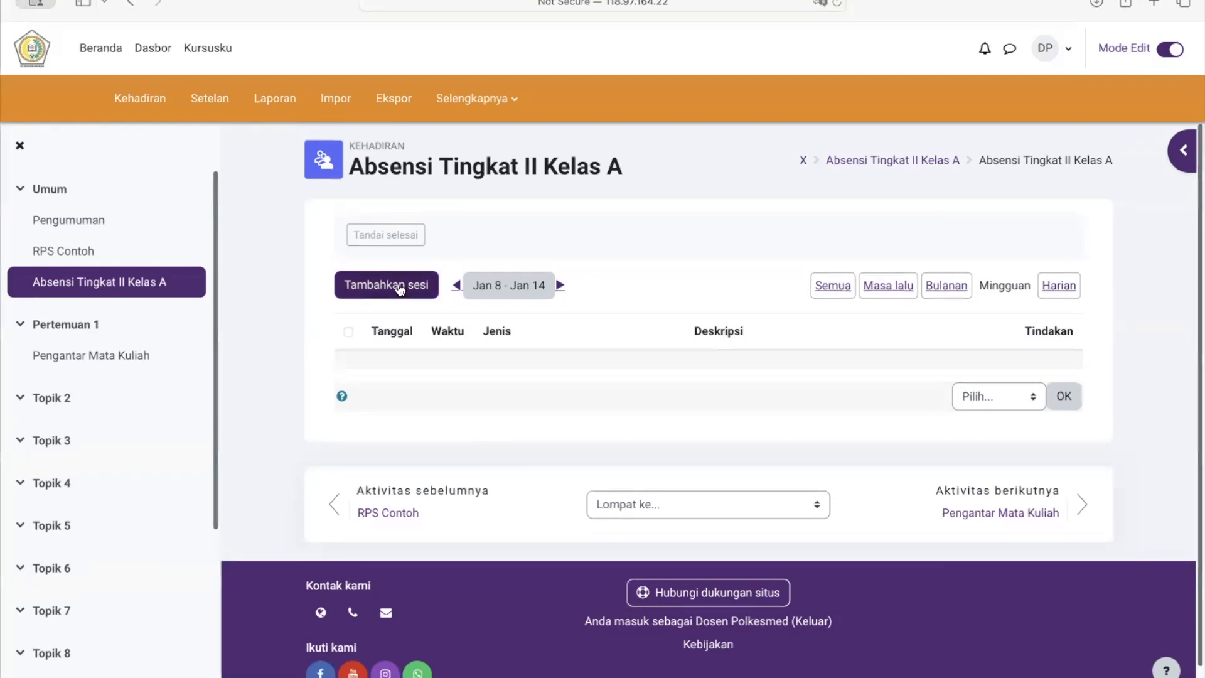
left_click(400, 288)
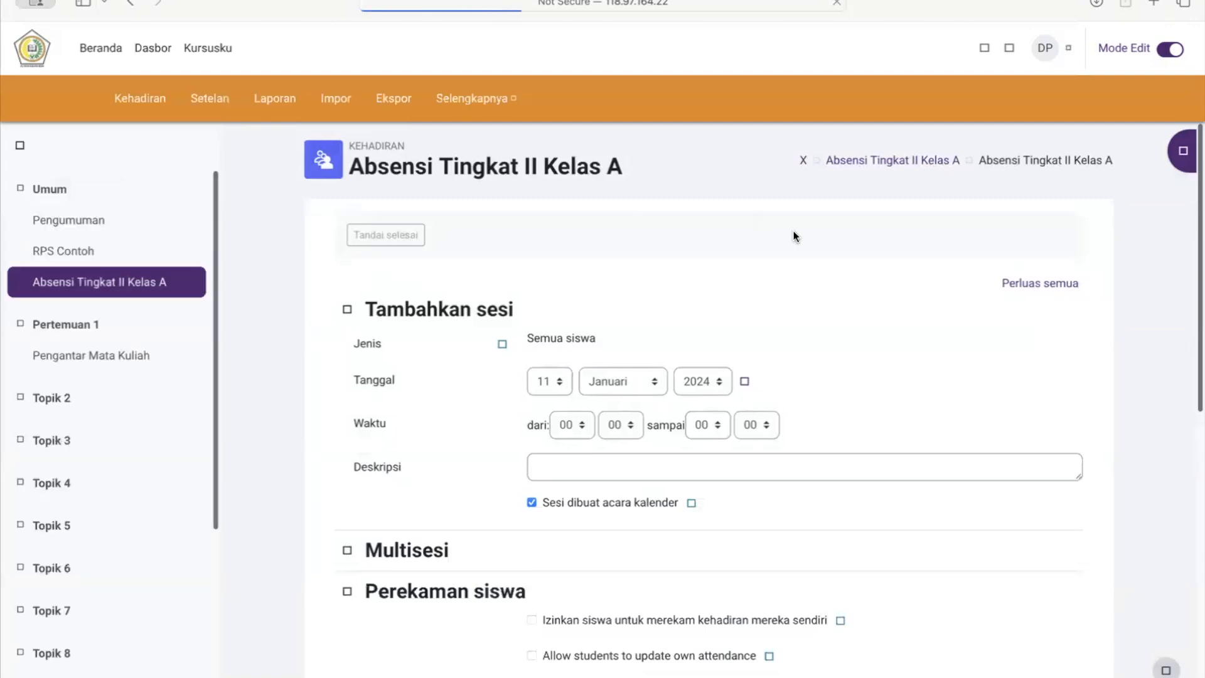
scroll(794, 236, "down", 1)
scroll(794, 236, "down", 4)
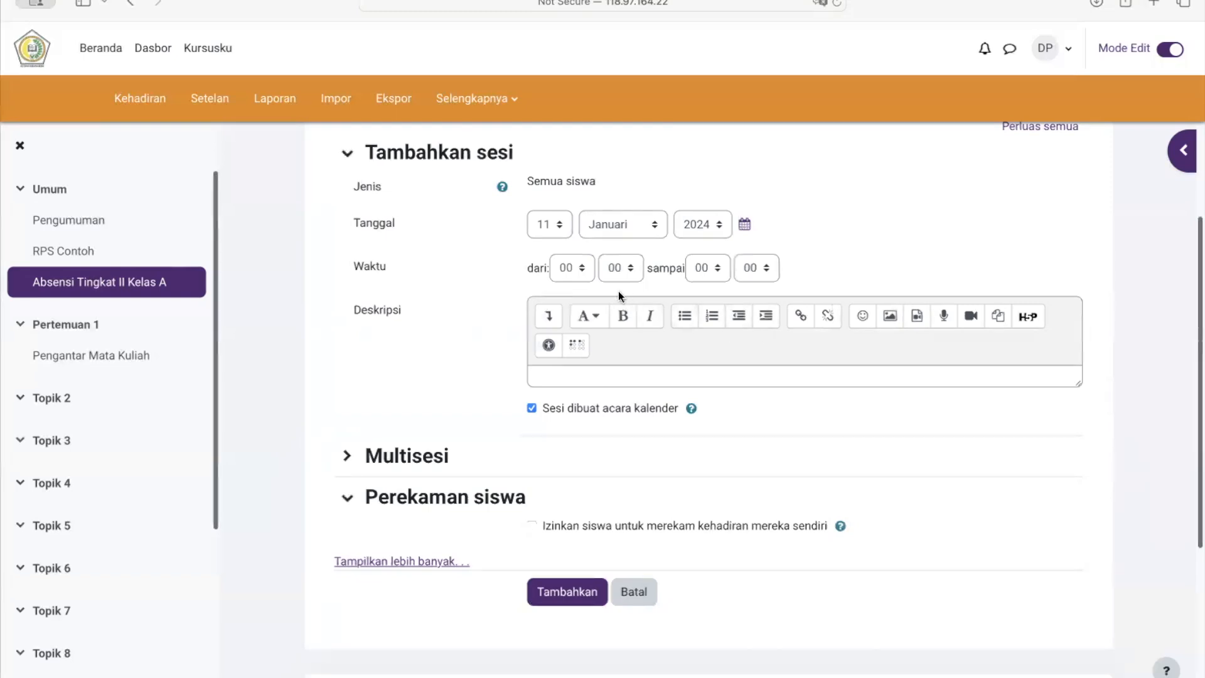
left_click(582, 268)
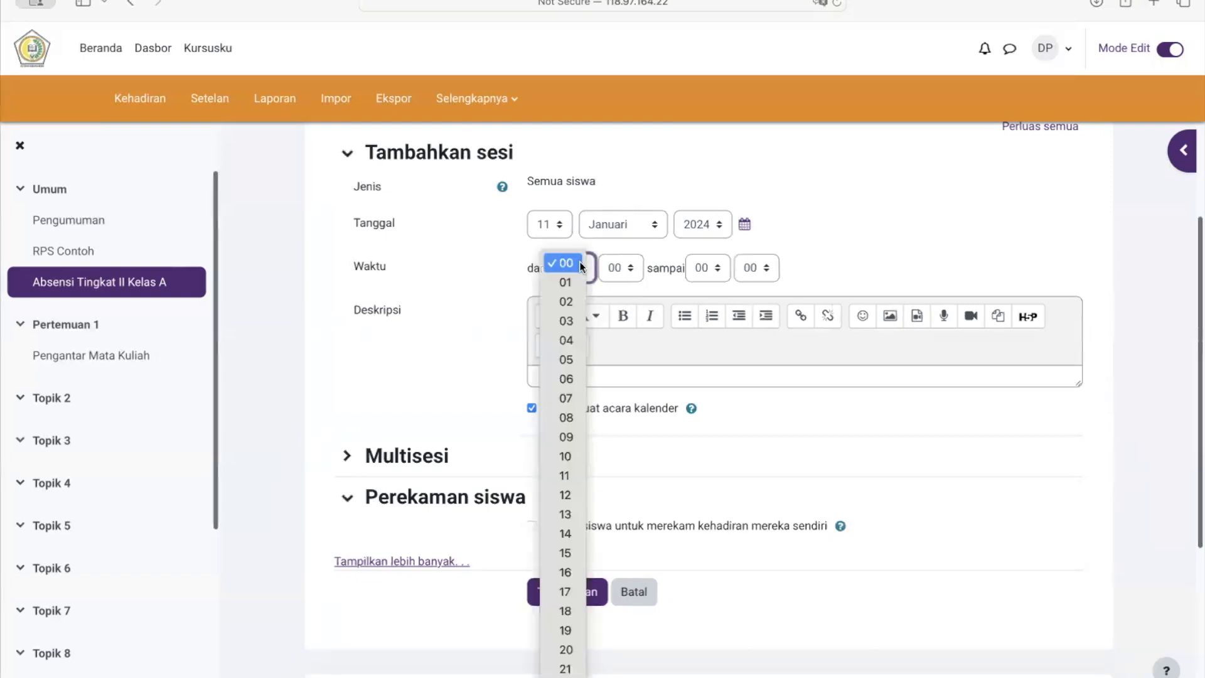
left_click(574, 418)
left_click(714, 266)
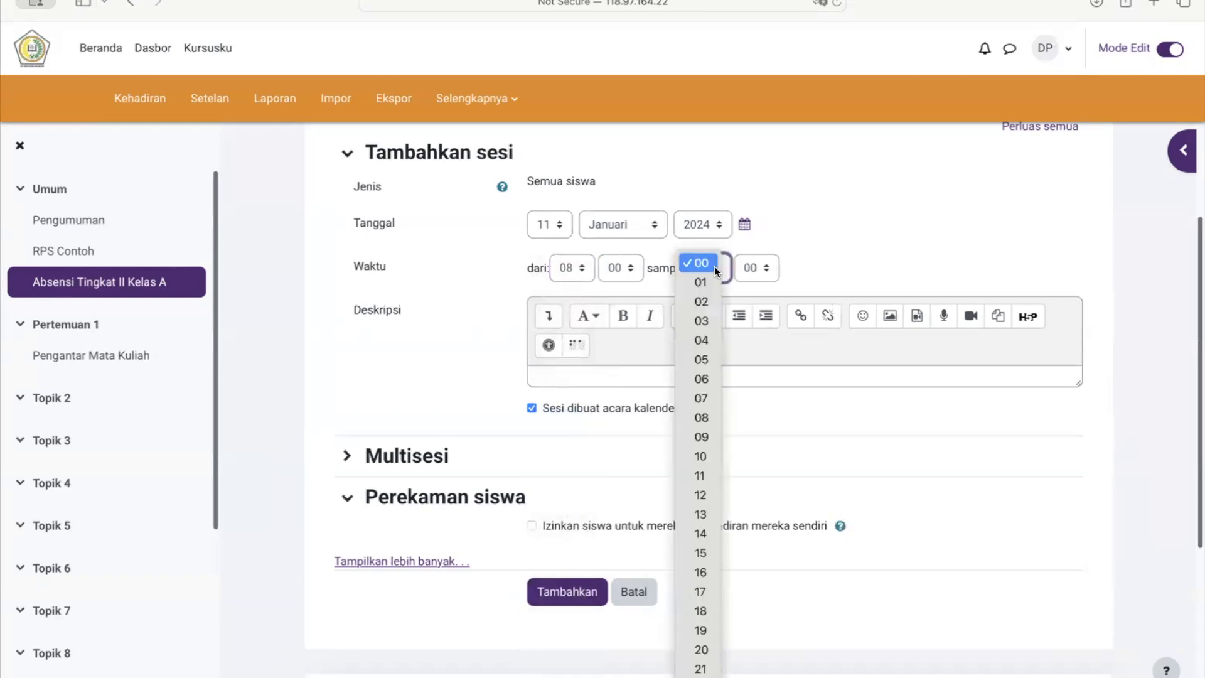
left_click(699, 437)
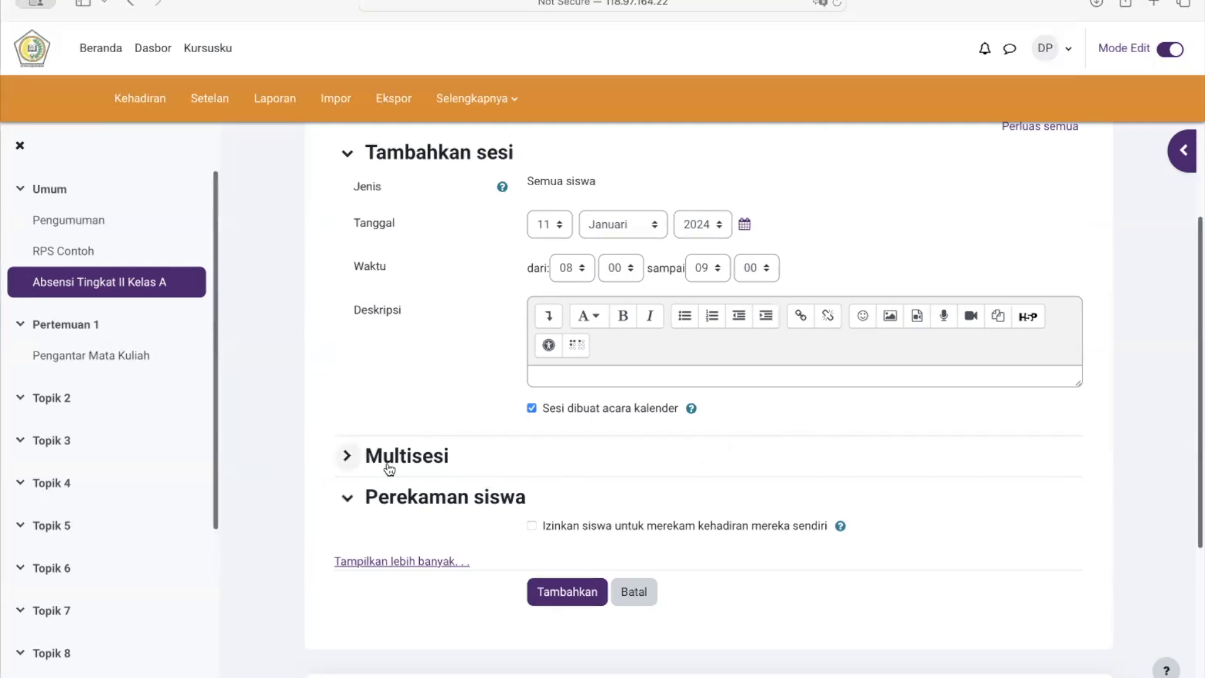
Step: Make the session repeat on Senin every week until 11 Mei 2024 in the Multisesi settings
left_click(347, 458)
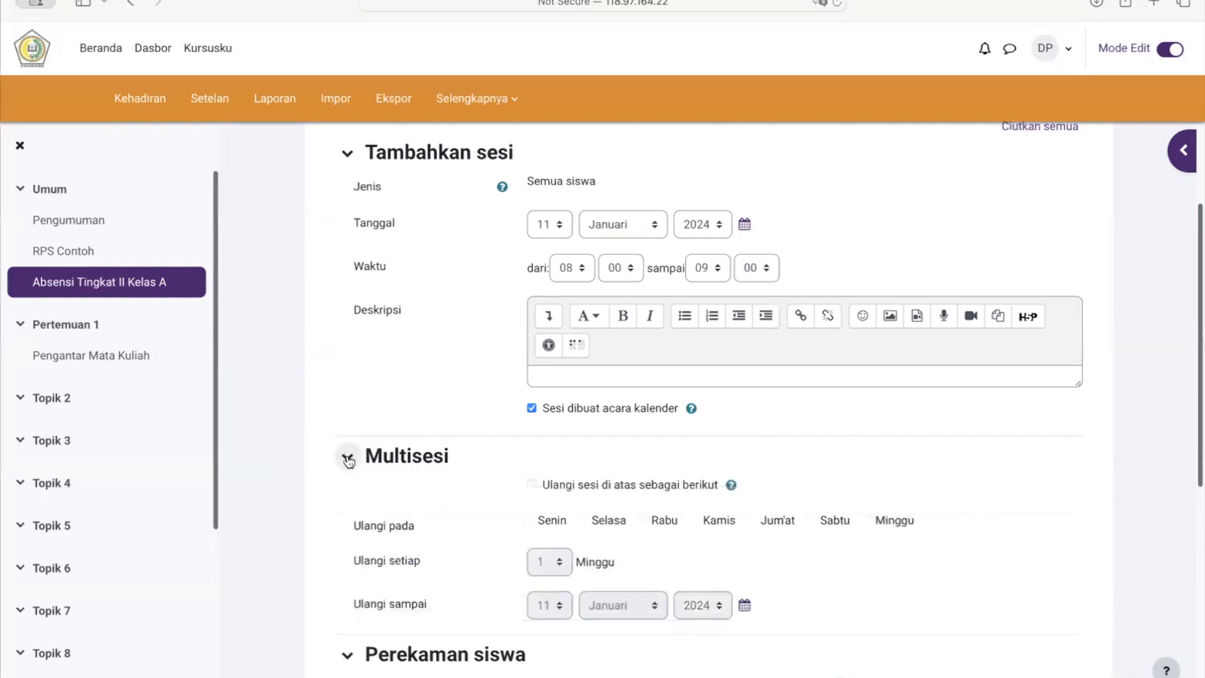
scroll(495, 455, "down", 3)
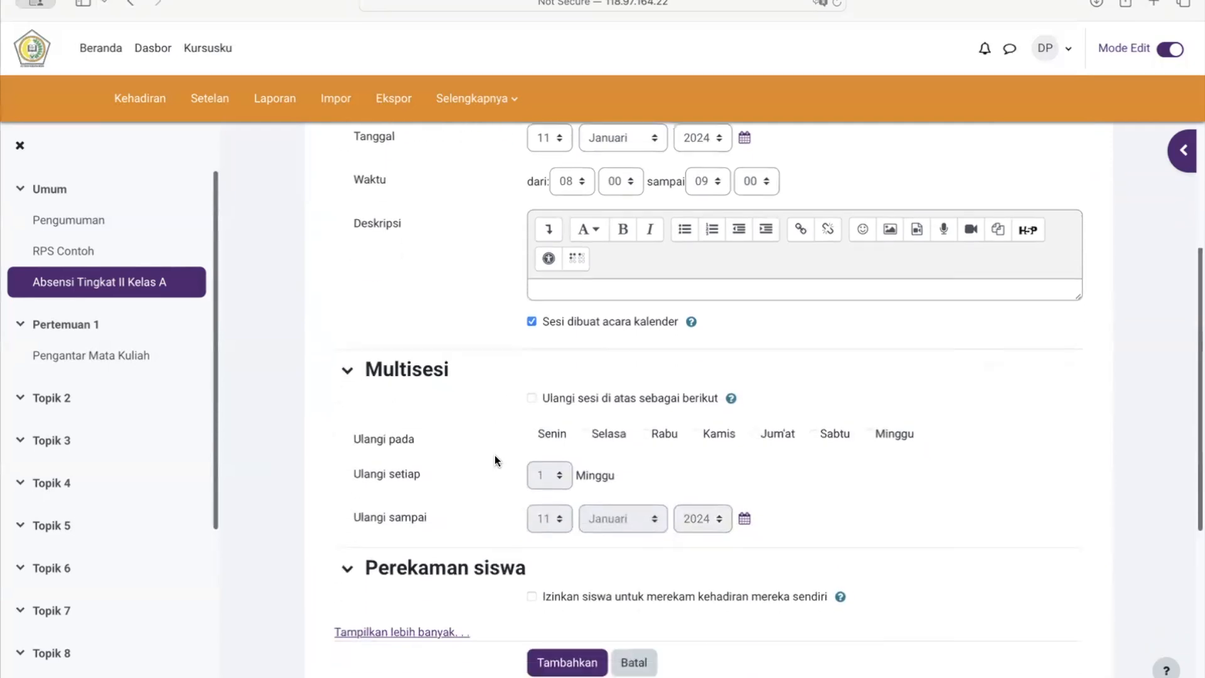
scroll(494, 460, "down", 1)
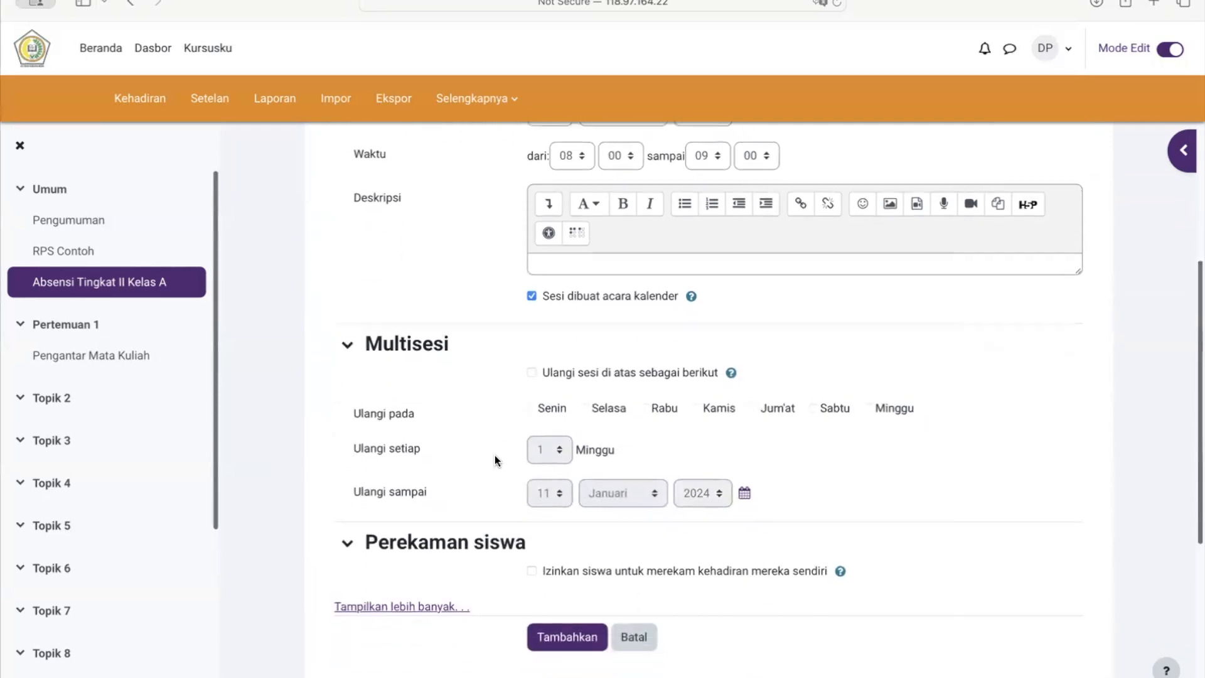
left_click(532, 372)
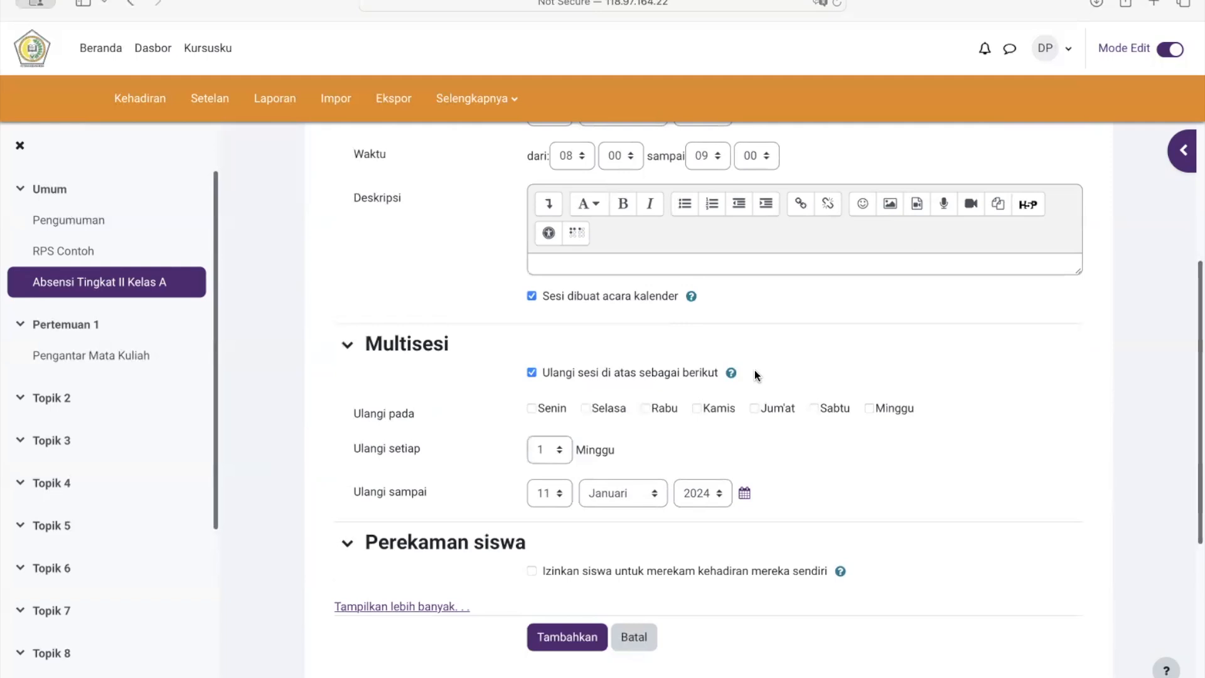
left_click(529, 407)
left_click(561, 493)
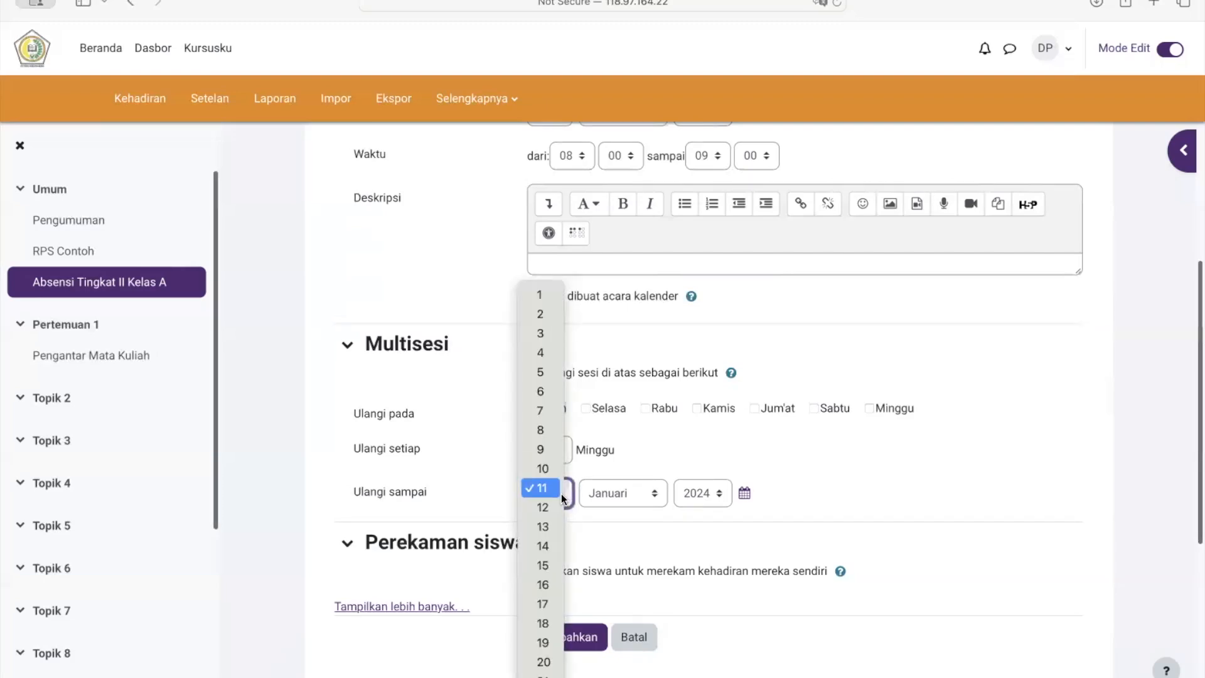
left_click(586, 517)
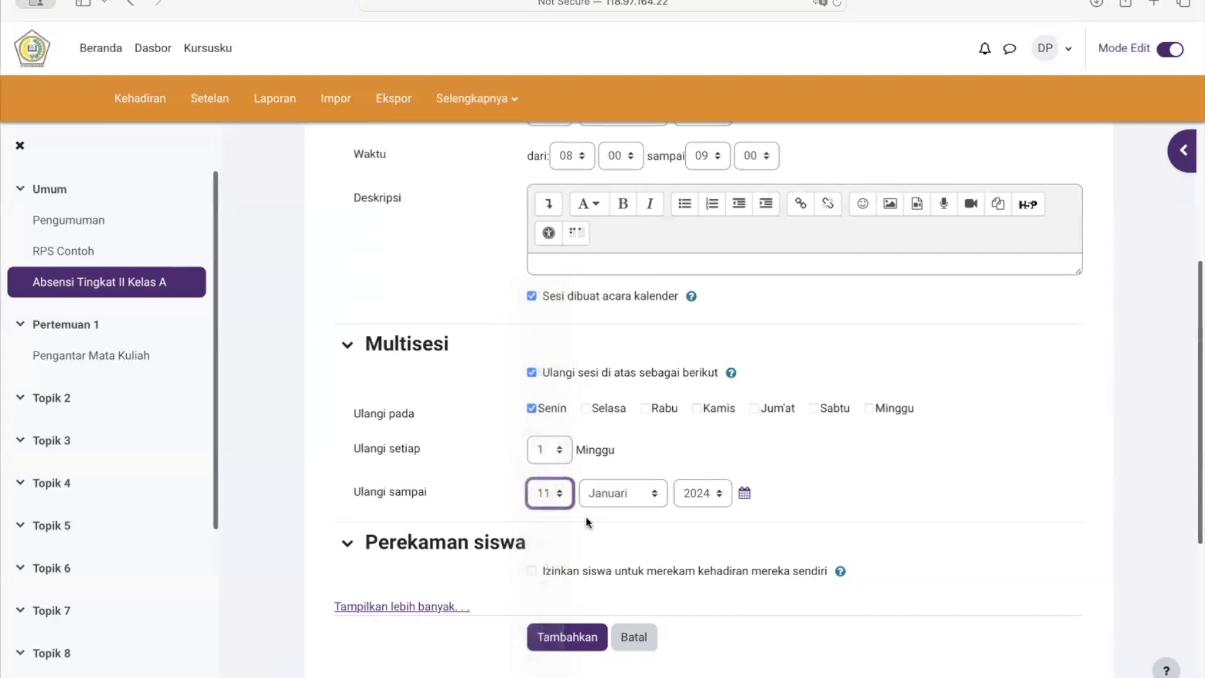
left_click(629, 487)
left_click(603, 561)
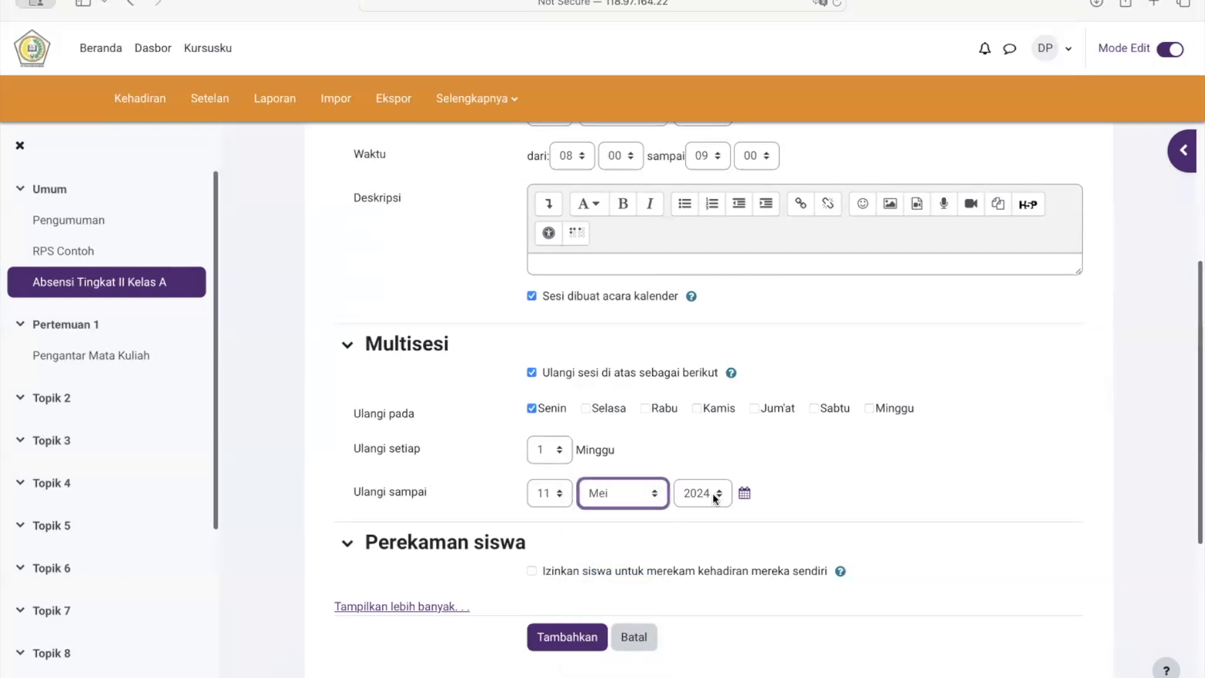
left_click(627, 529)
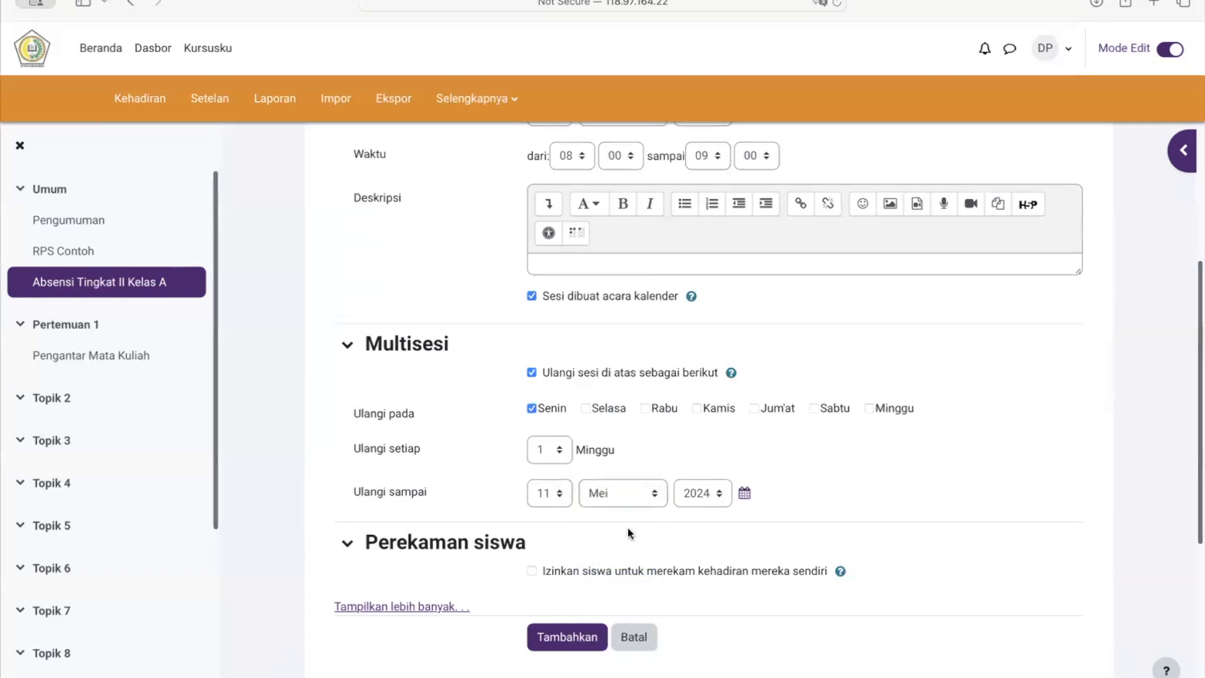
Step: Allow students to record their own attendance and add the repeated sessions
scroll(628, 529, "down", 2)
scroll(628, 529, "down", 2)
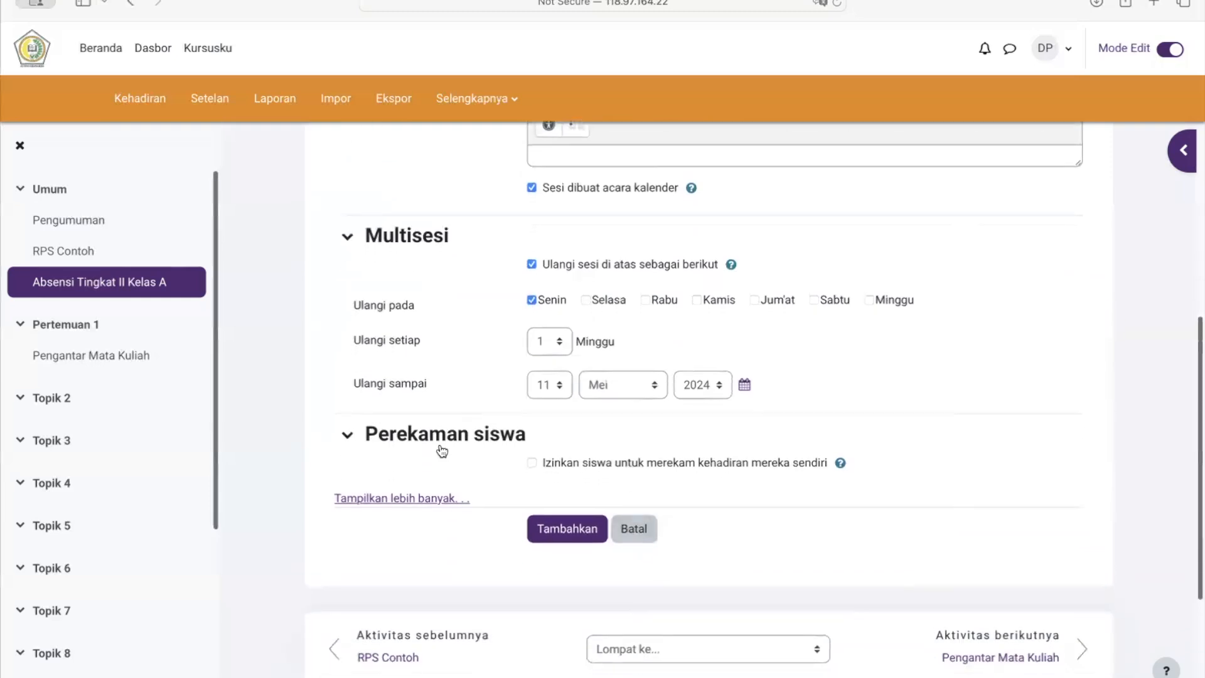
left_click(529, 464)
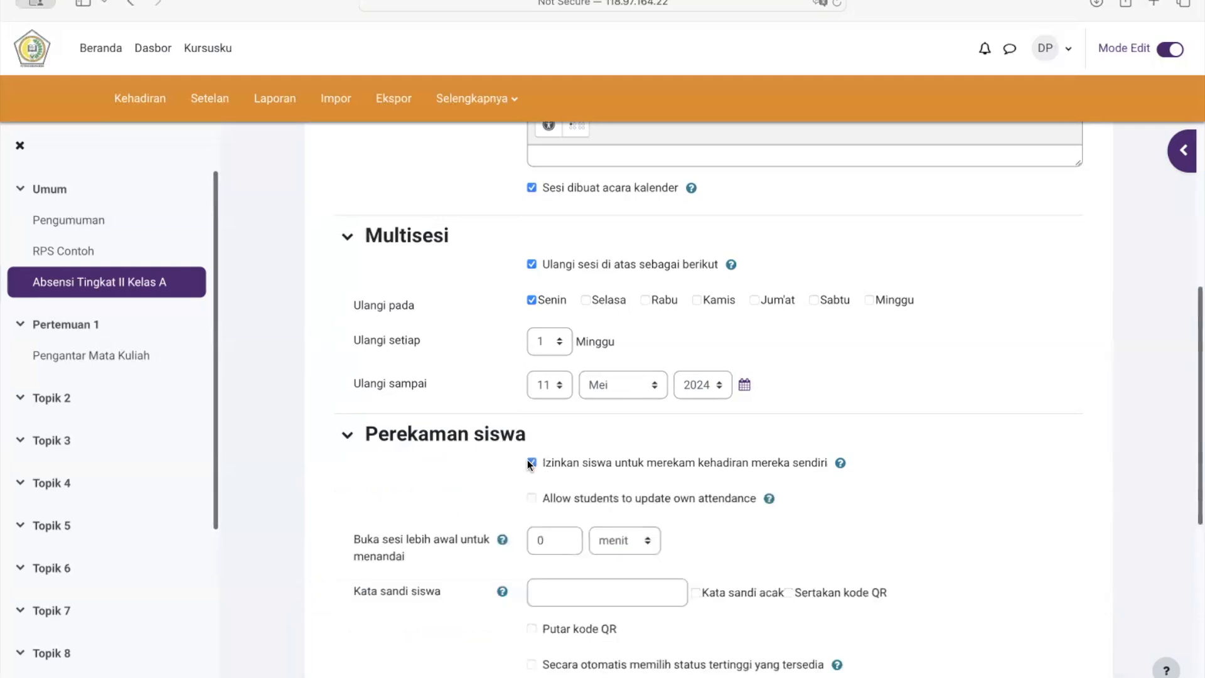
scroll(617, 529, "down", 5)
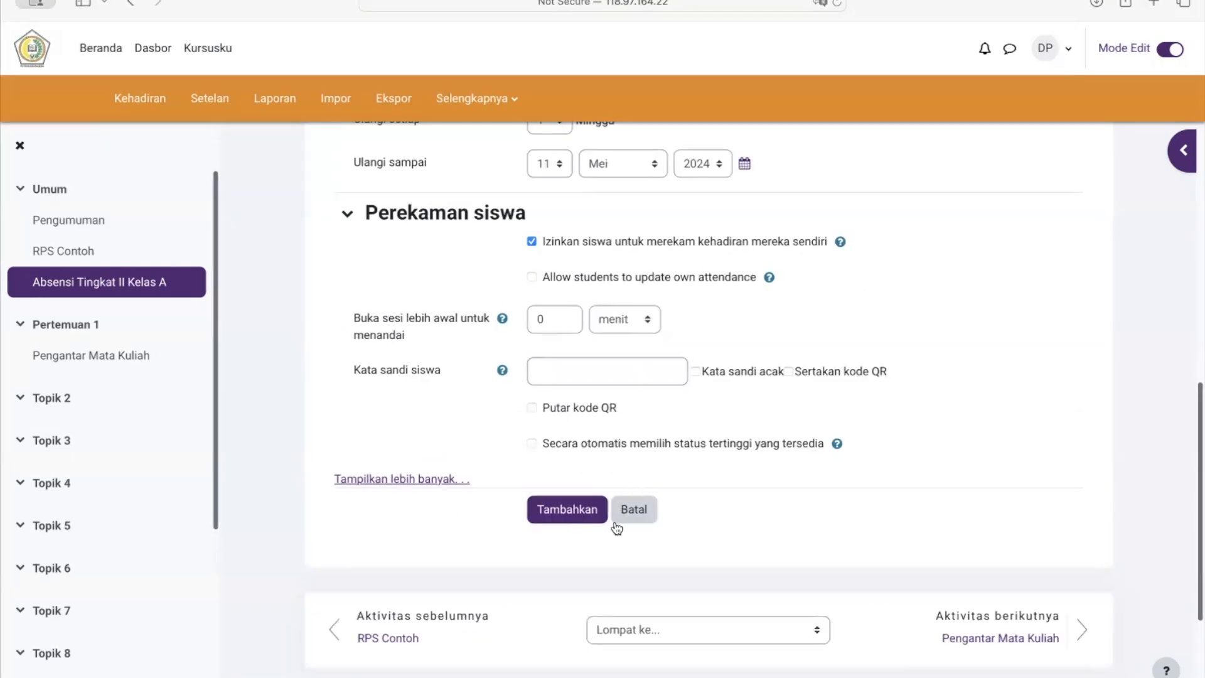
left_click(575, 510)
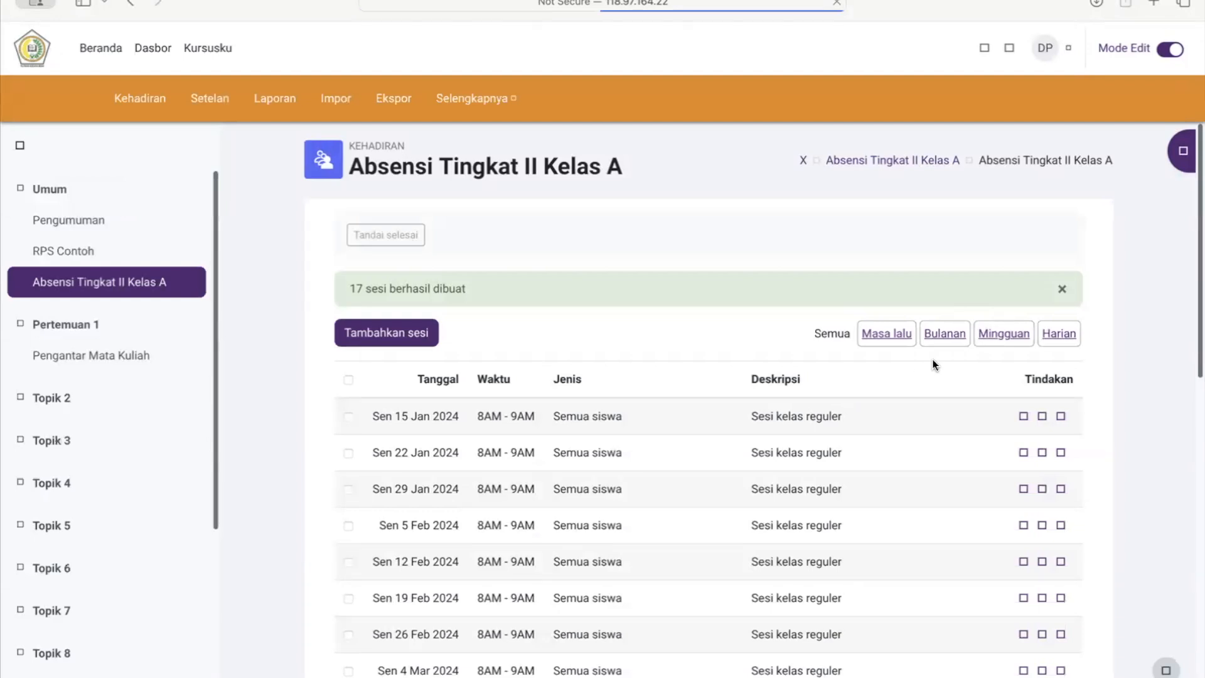
Step: Review the list of created sessions and open the attendance sheet for the 15 Jan 2024 session
scroll(933, 365, "down", 1)
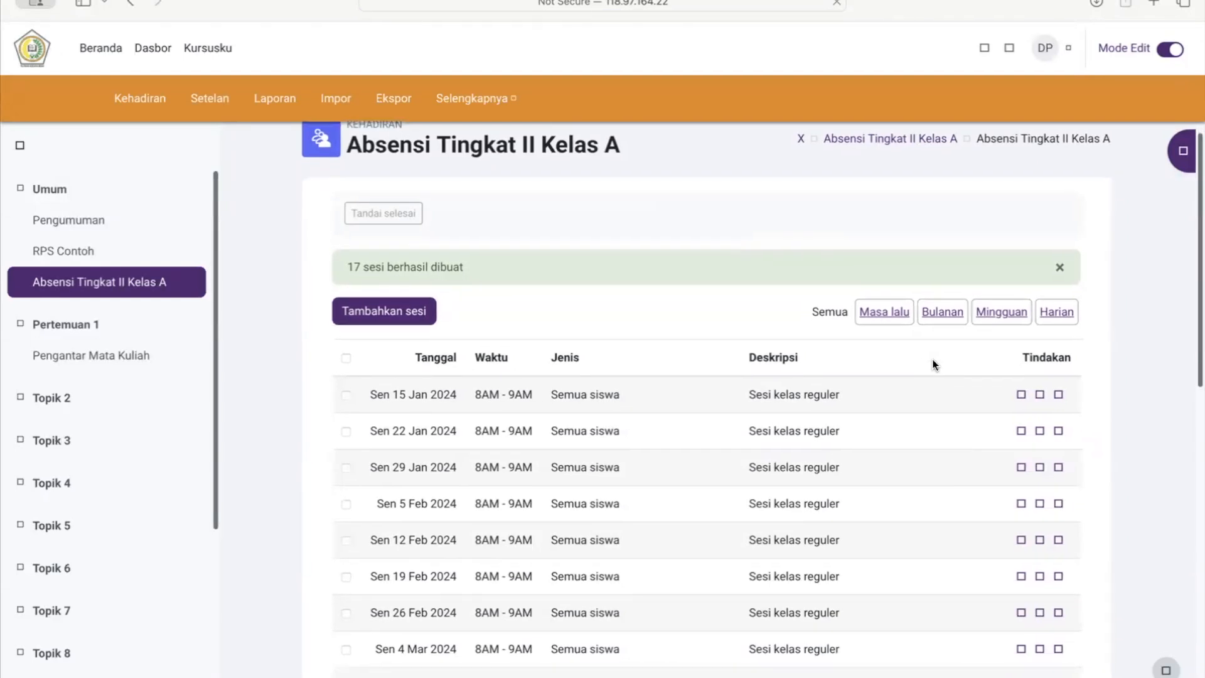
scroll(933, 365, "down", 1)
scroll(933, 364, "down", 4)
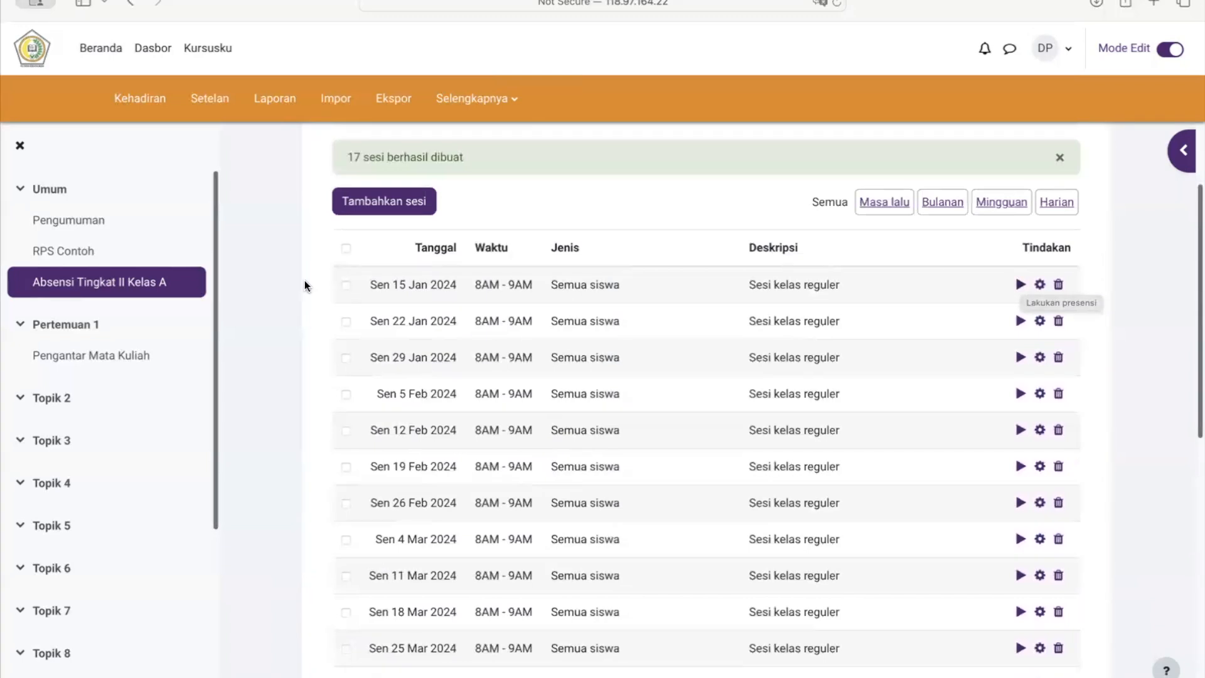
left_click(1020, 286)
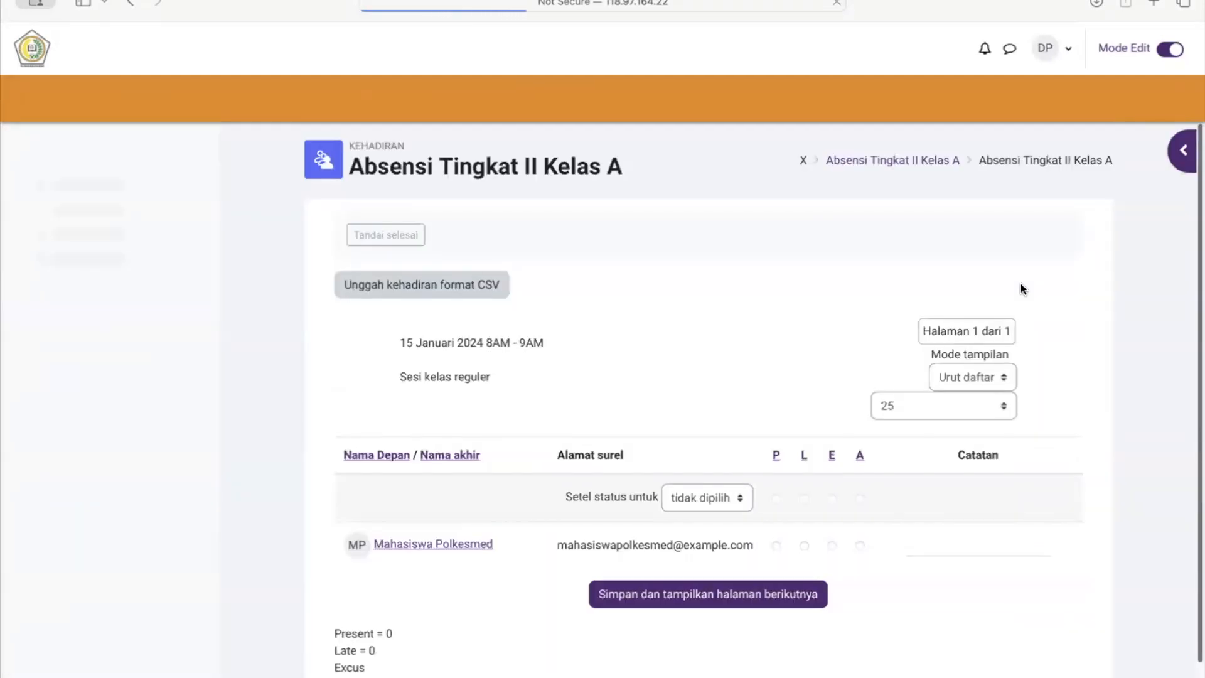
scroll(1021, 286, "down", 3)
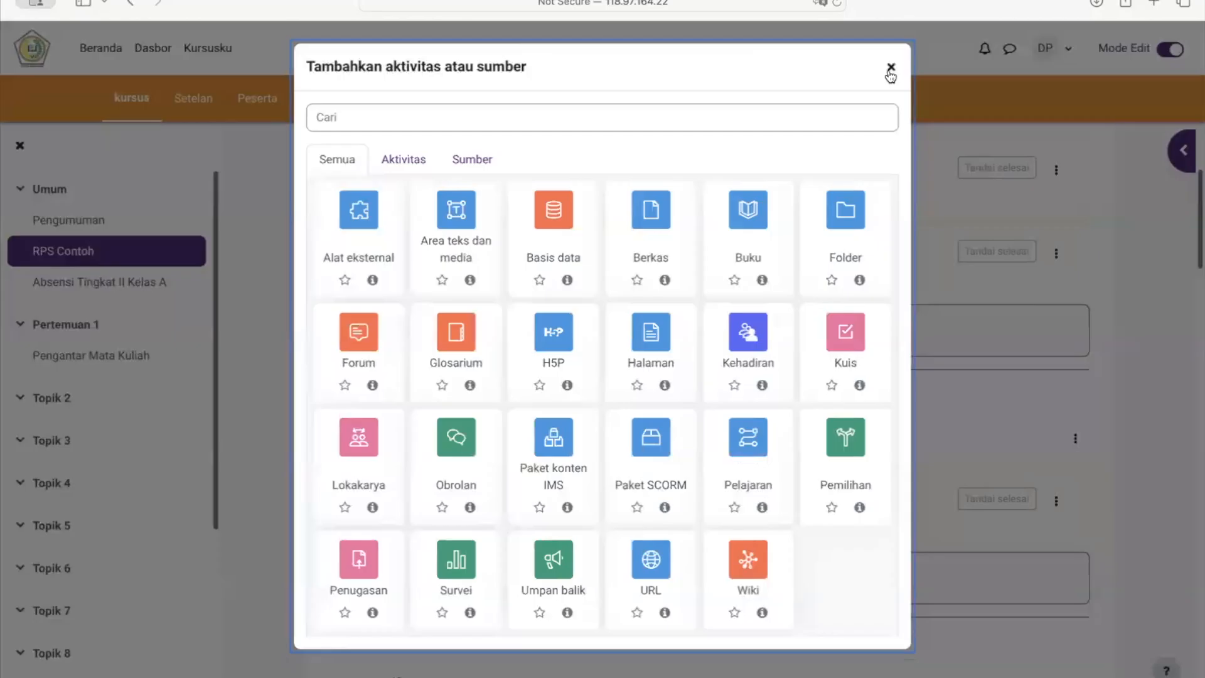
Step: Add a Penugasan activity to the Pertemuan 1 section and name it Tugas Contoh
left_click(891, 69)
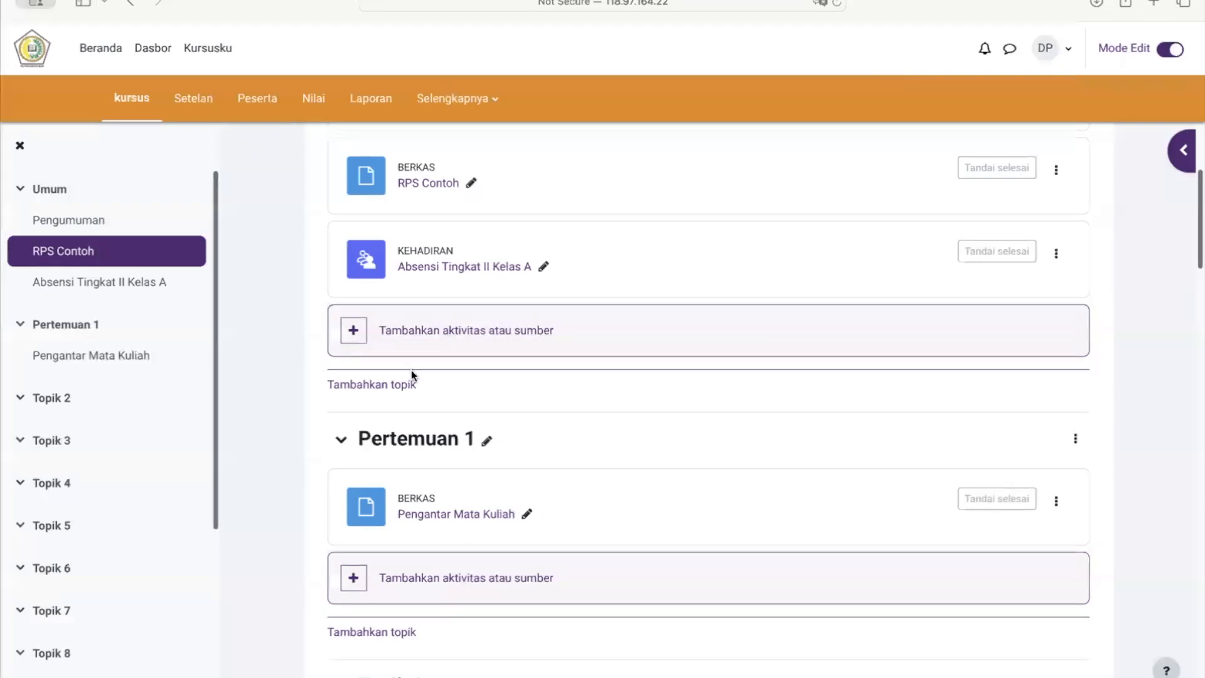
scroll(590, 419, "down", 3)
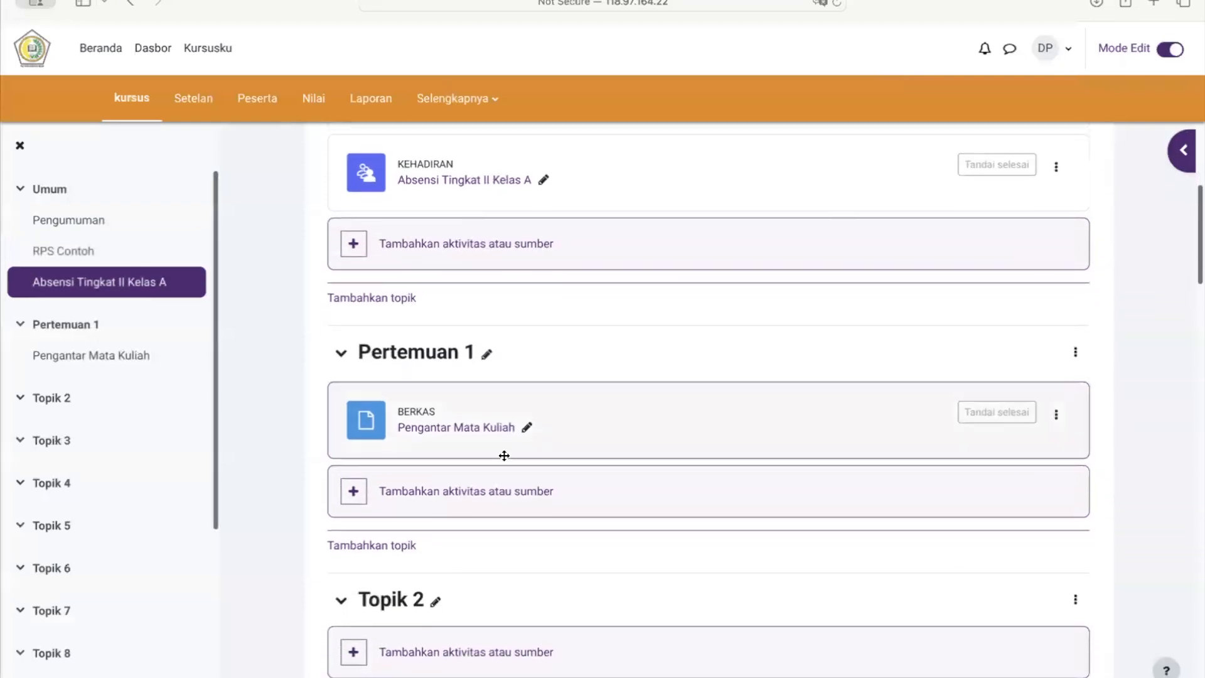
left_click(466, 493)
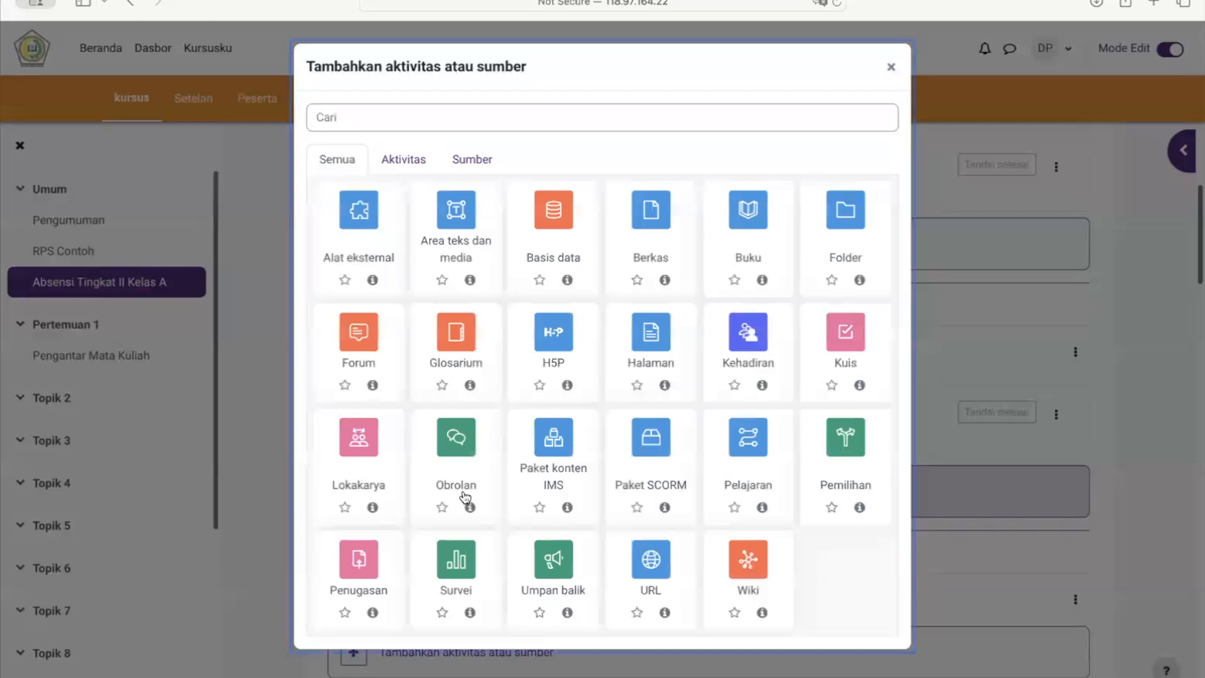
left_click(353, 561)
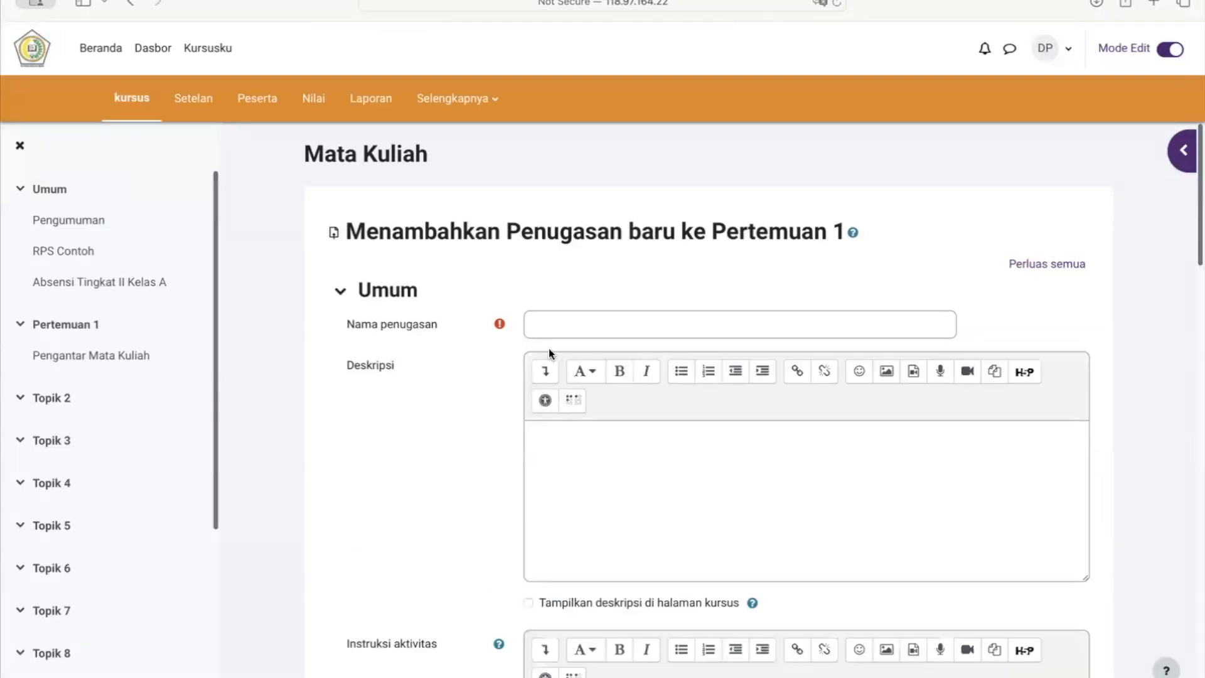
left_click(575, 321)
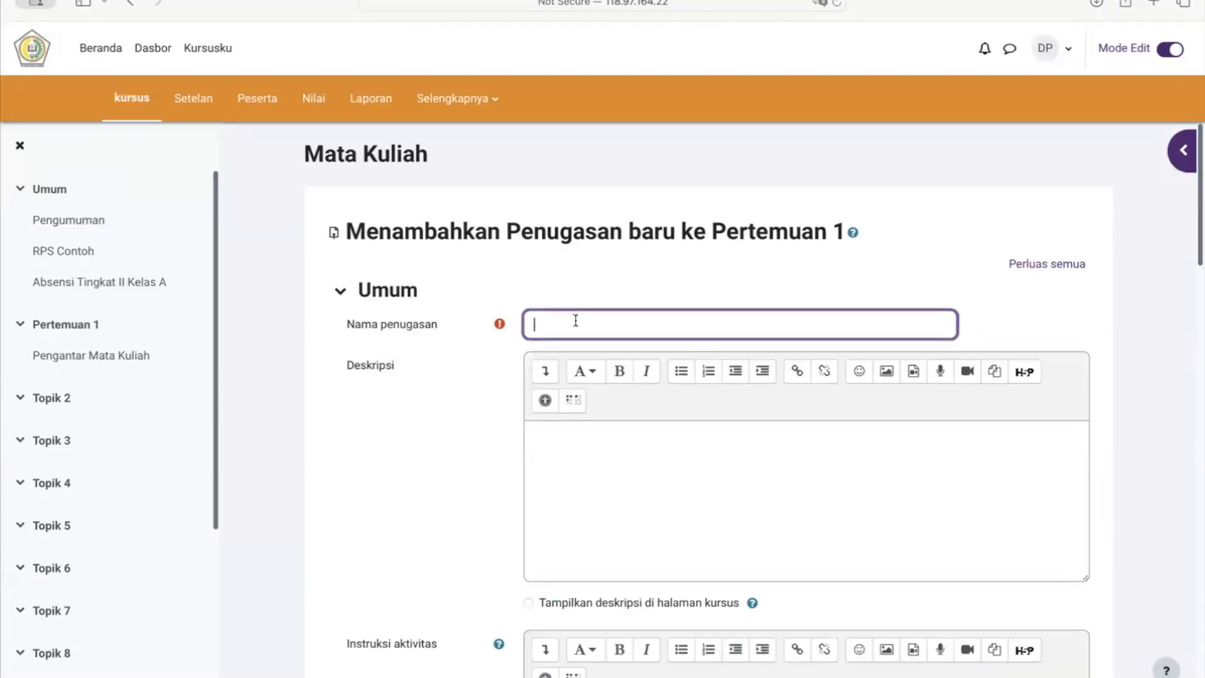
type("Tugas Contoh")
Step: Enter the assignment description "Silahkan adik-adik untuk mengumpulkan paper/makalah yang berkaitan tentang polusi"
scroll(698, 433, "down", 10)
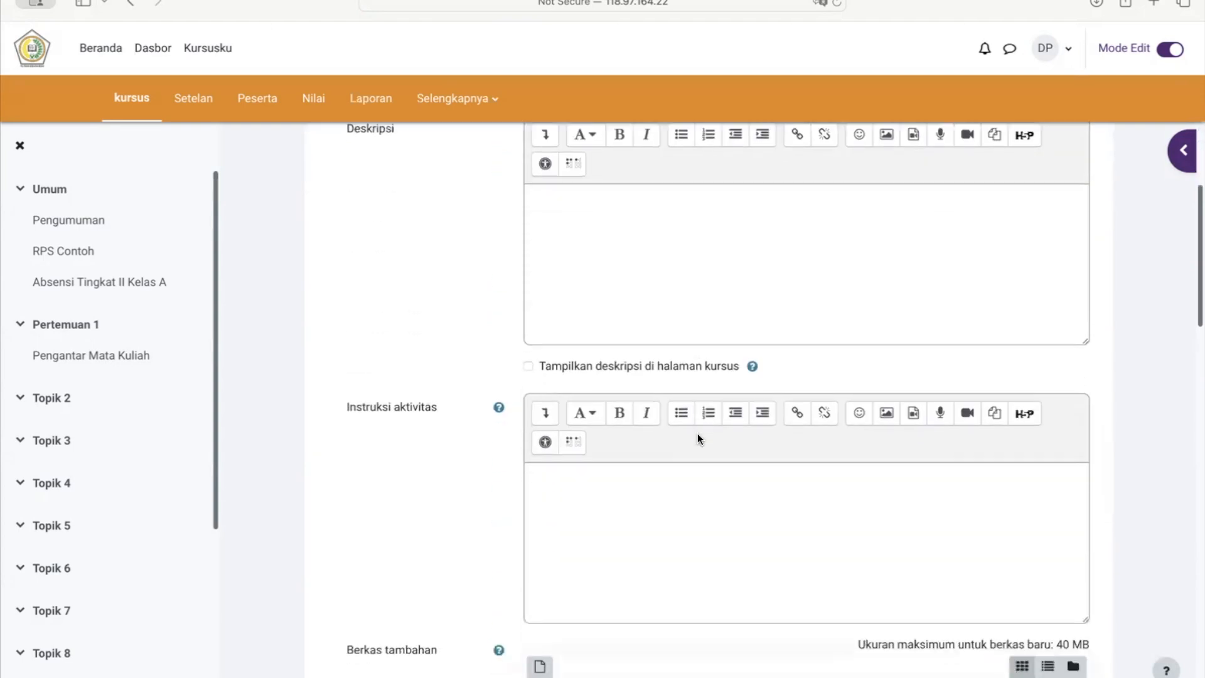
scroll(698, 433, "up", 4)
left_click(638, 417)
scroll(637, 418, "up", 2)
left_click(611, 246)
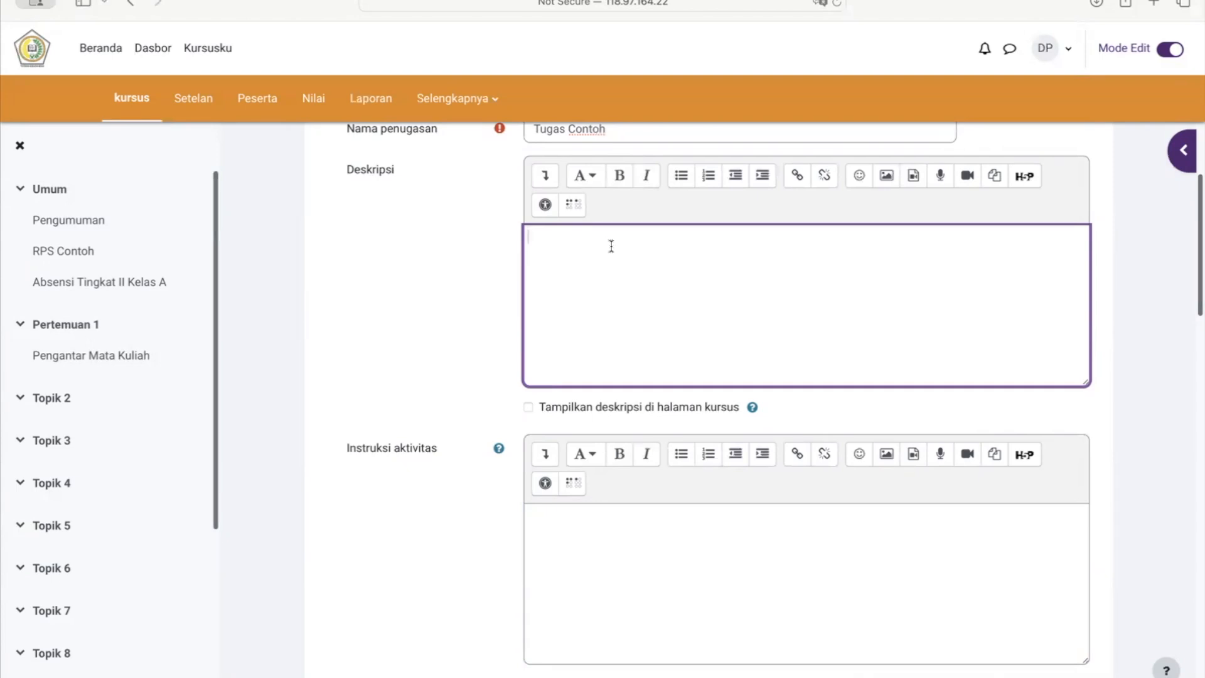
type("Silahkan adik-adik untuk men")
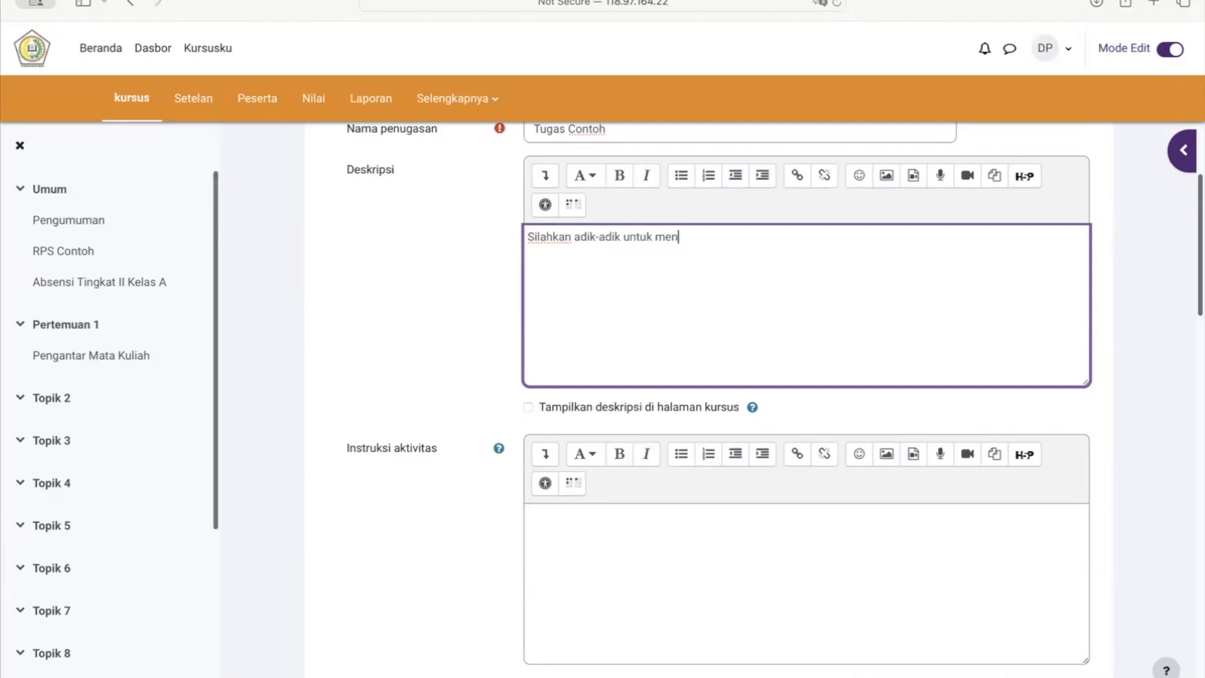
type("gumpulkan paper/")
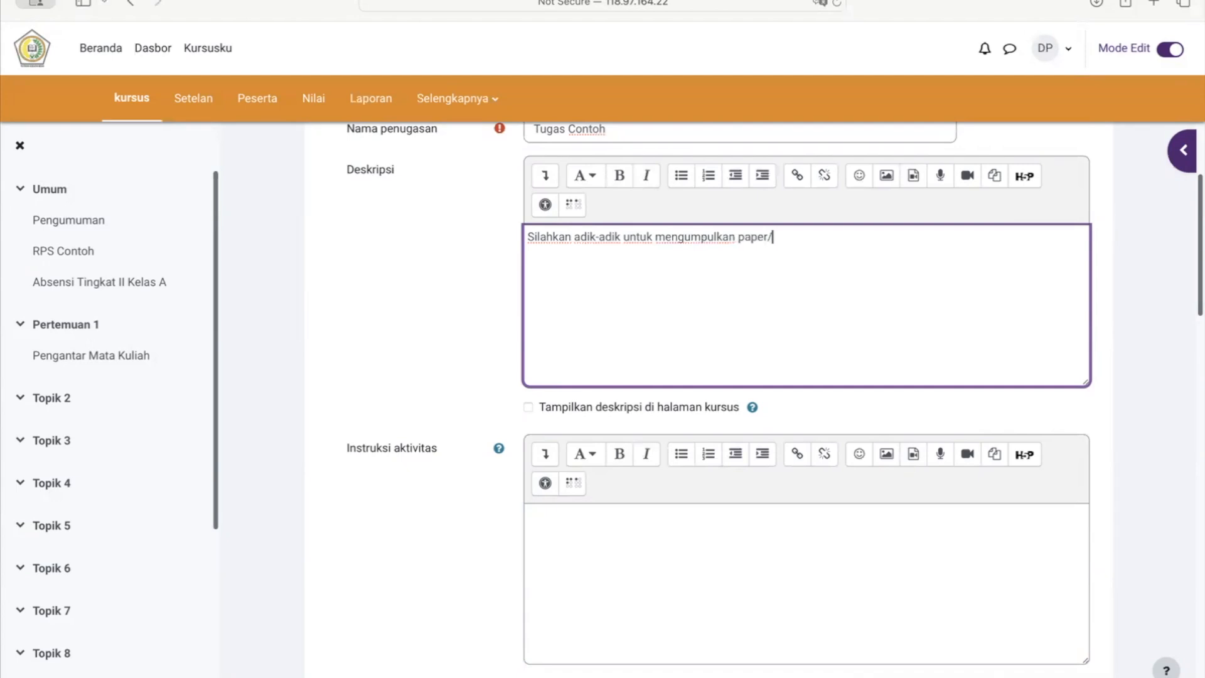
type("makalah yang berkaitan tentang polusi")
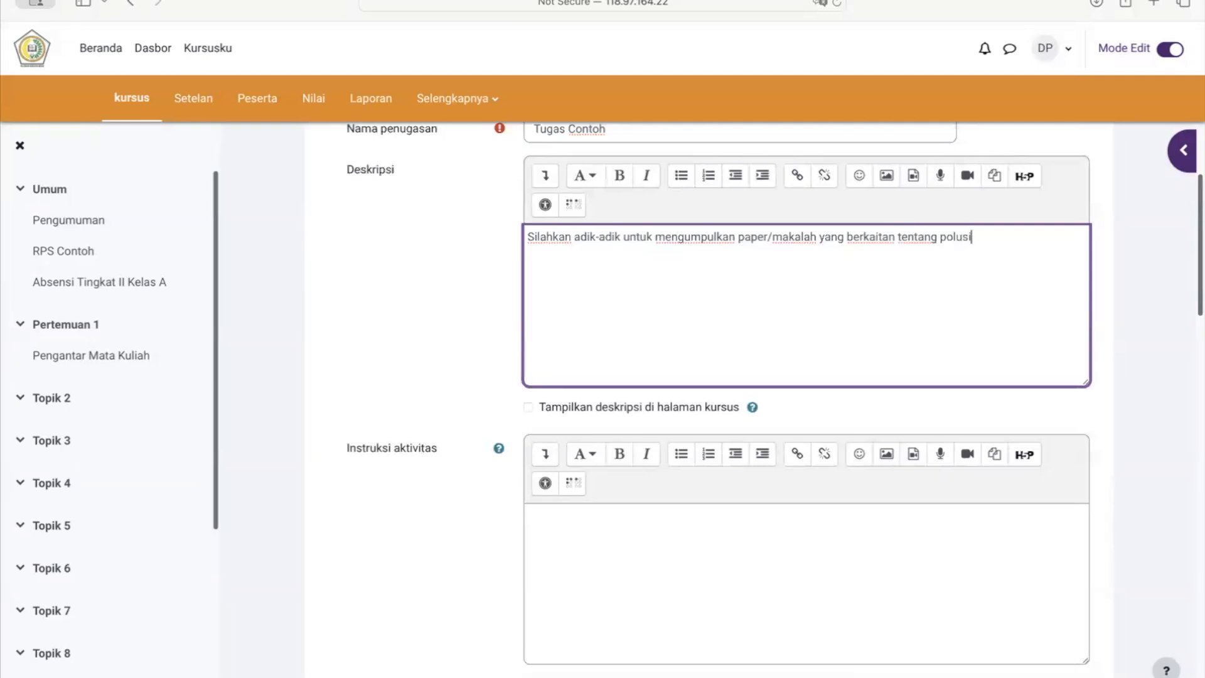
Step: Copy the full assignment description text into the activity instructions (Instruksi aktivitas)
key("super+a")
key("super+c")
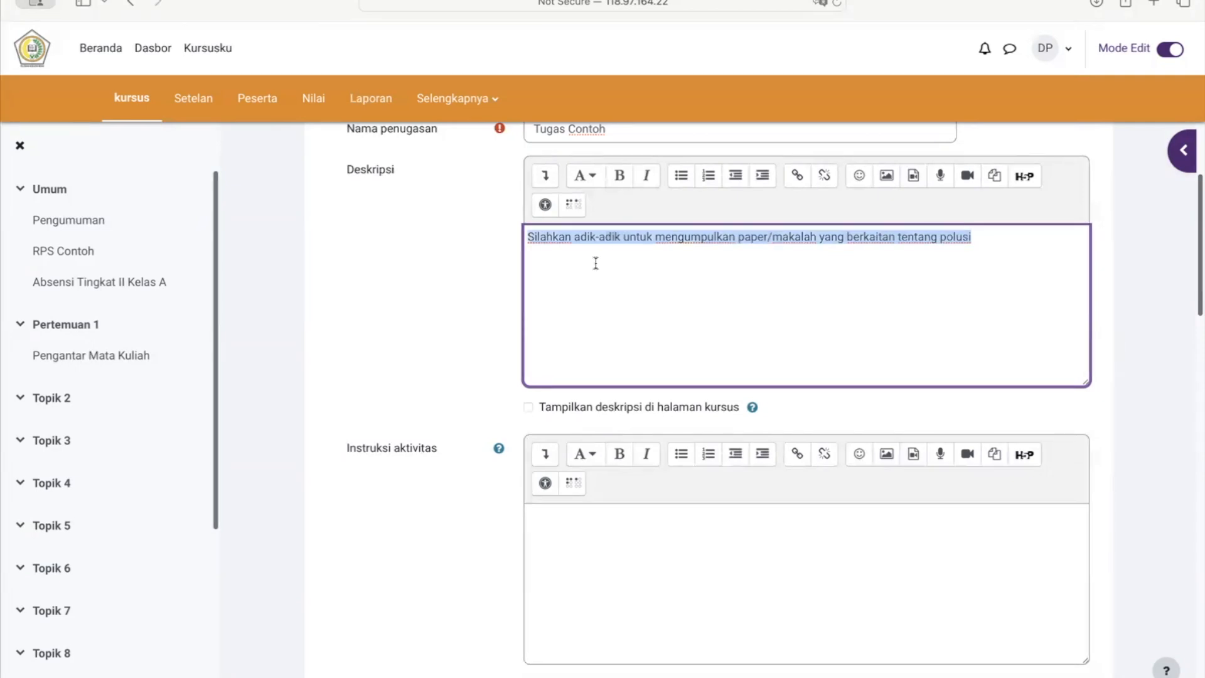
left_click(580, 529)
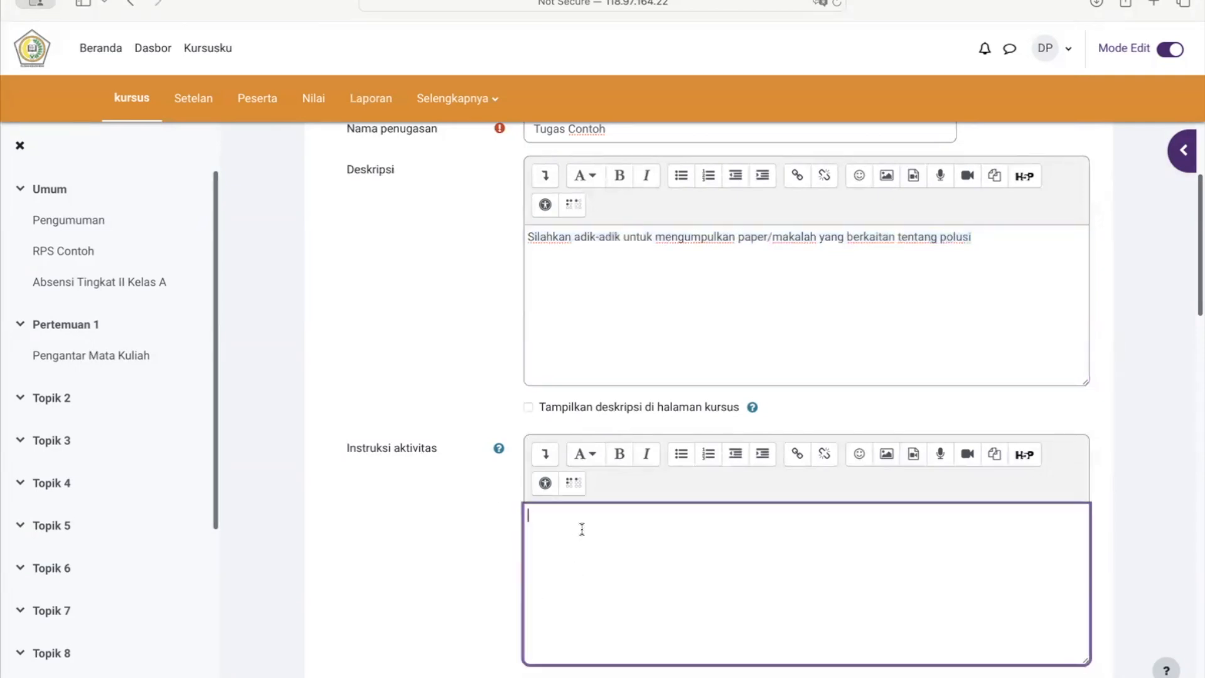
key("super+v")
Step: Add a new line to the activity instructions reading "(Format file dalam bentuk word (.docx) berjumlah maksimal 10 halaman."
key("Return")
type("(Fot")
type("ma")
key("BackSpace")
key("BackSpace")
key("BackSpace")
type("rmat file dalam bentuk word")
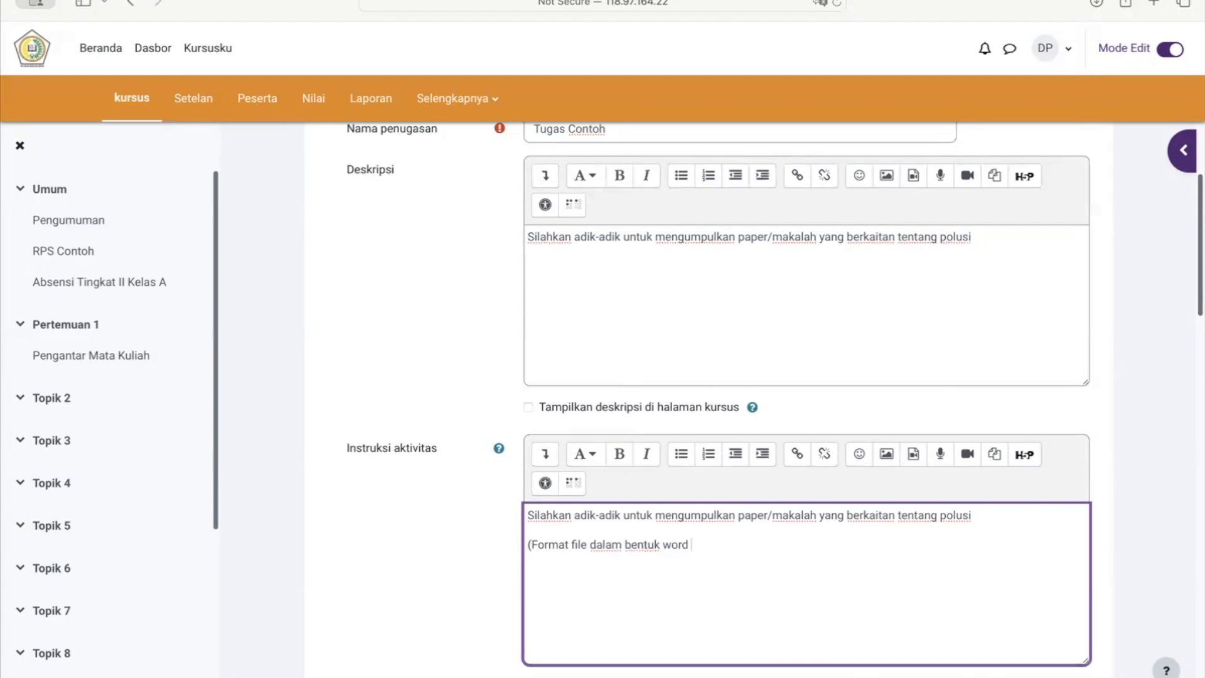
type(" (.docx) berjumlah maksimal 10 halaman.")
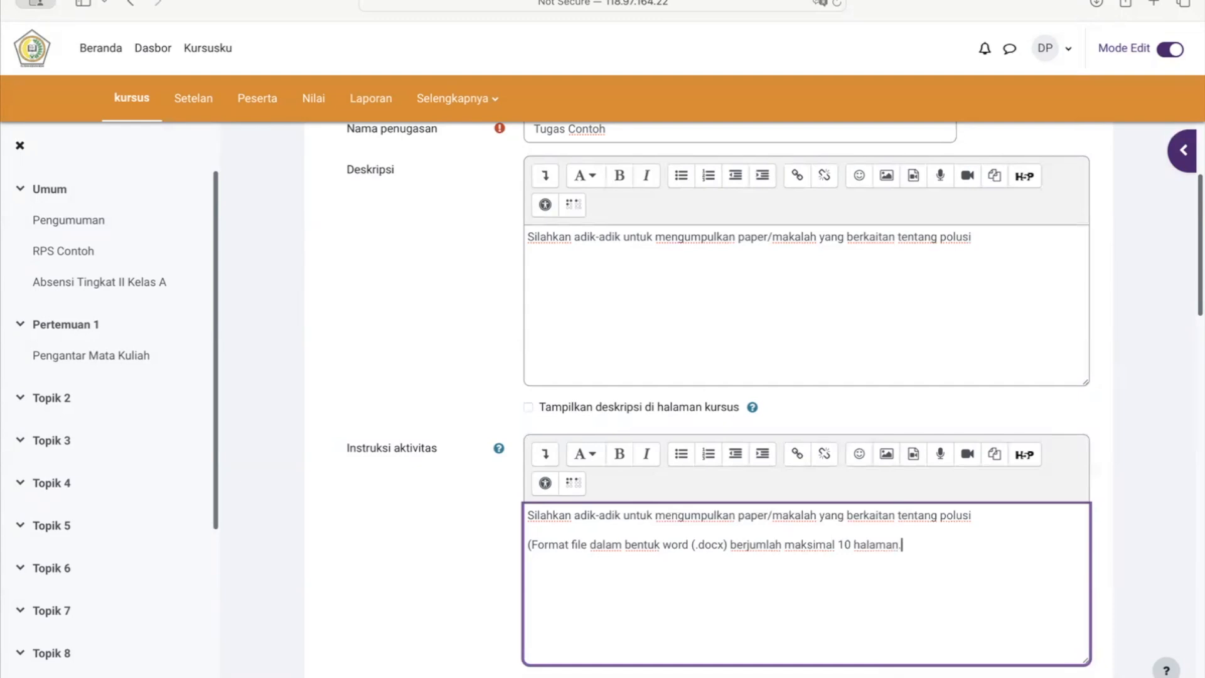
Step: Set the date from which submissions are allowed to 12 Januari 2024
scroll(519, 462, "down", 10)
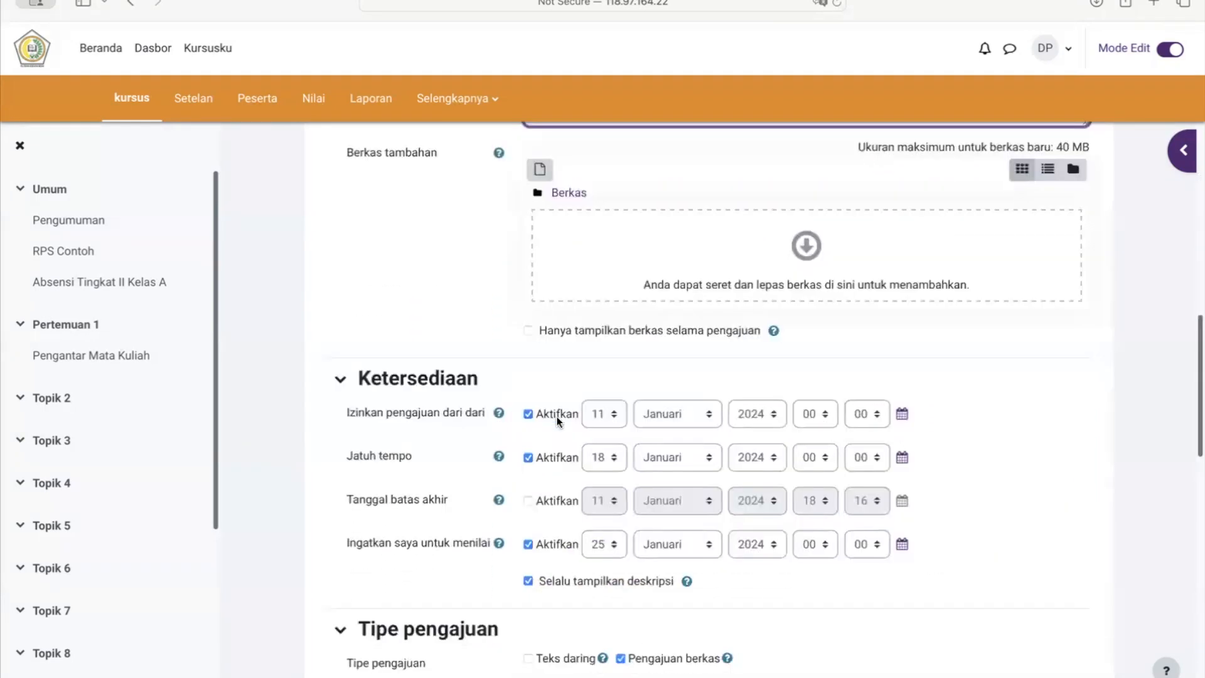
left_click(614, 413)
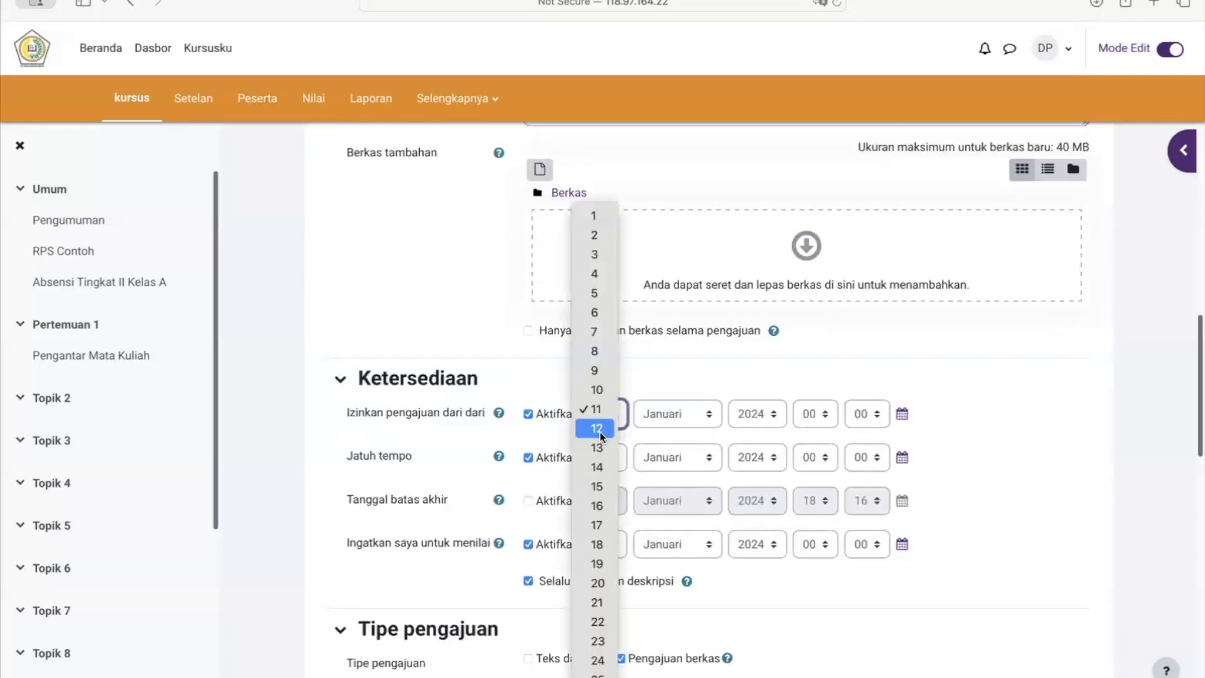
left_click(601, 432)
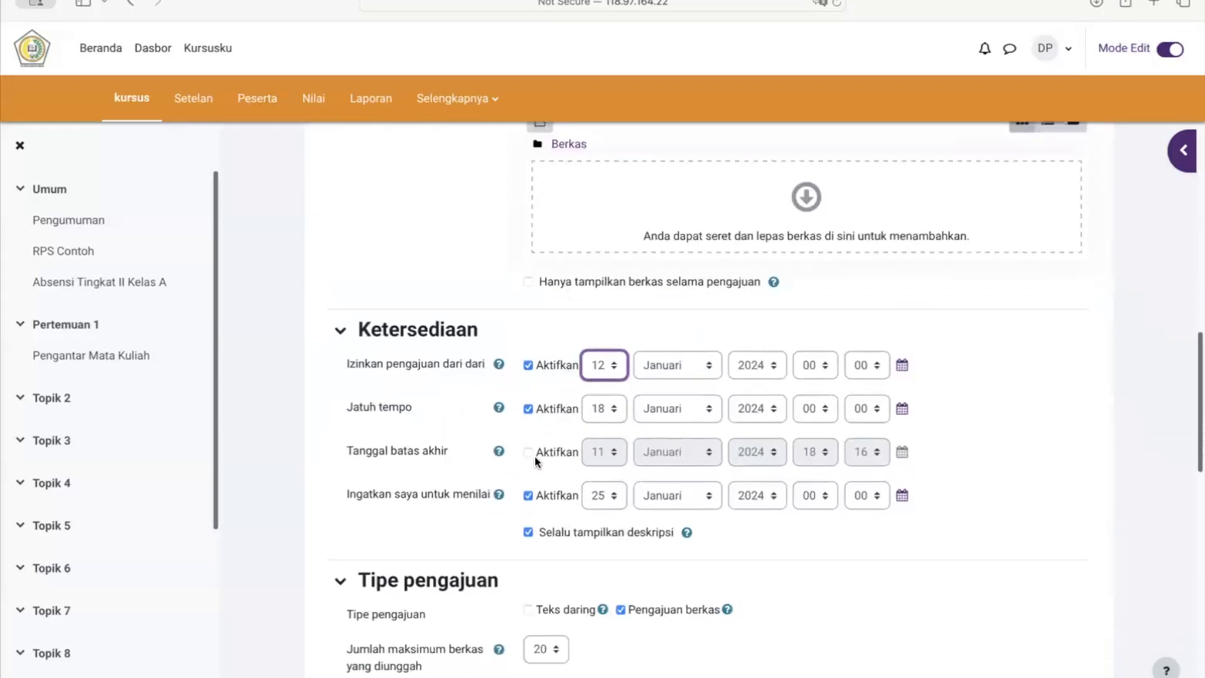
Step: Enable the cut-off date (Tanggal batas akhir) at 22 Januari 2024, 18:00, and disable the grading reminder
left_click(529, 452)
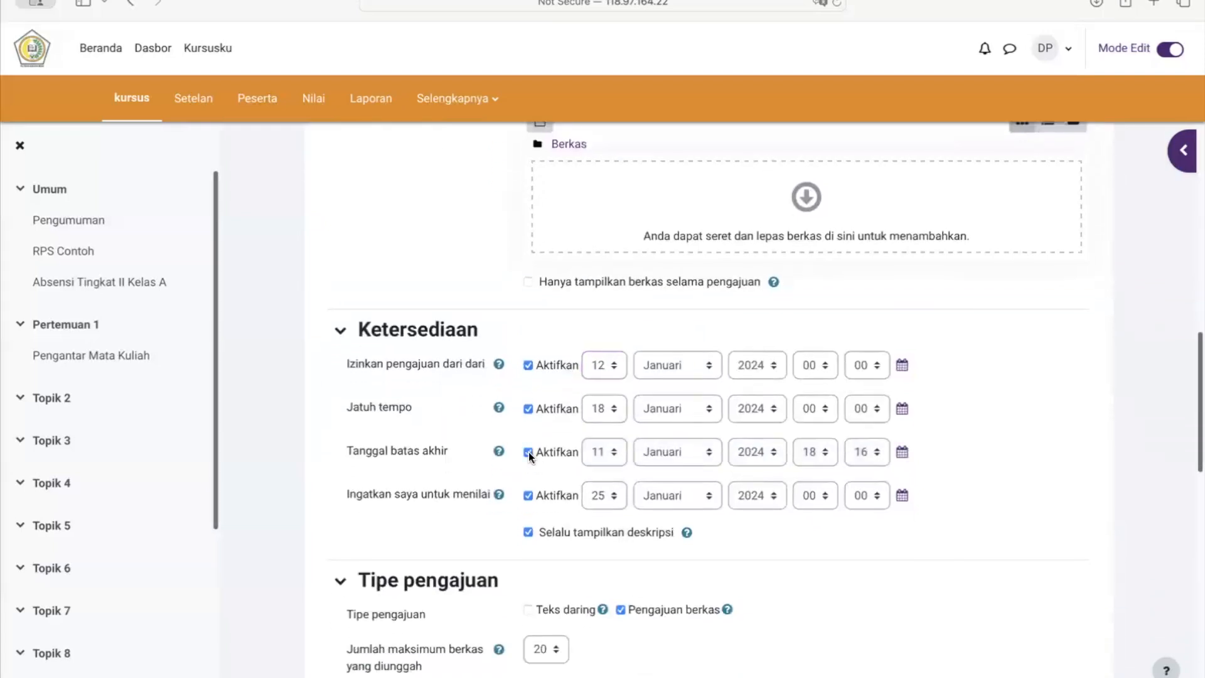
left_click(611, 452)
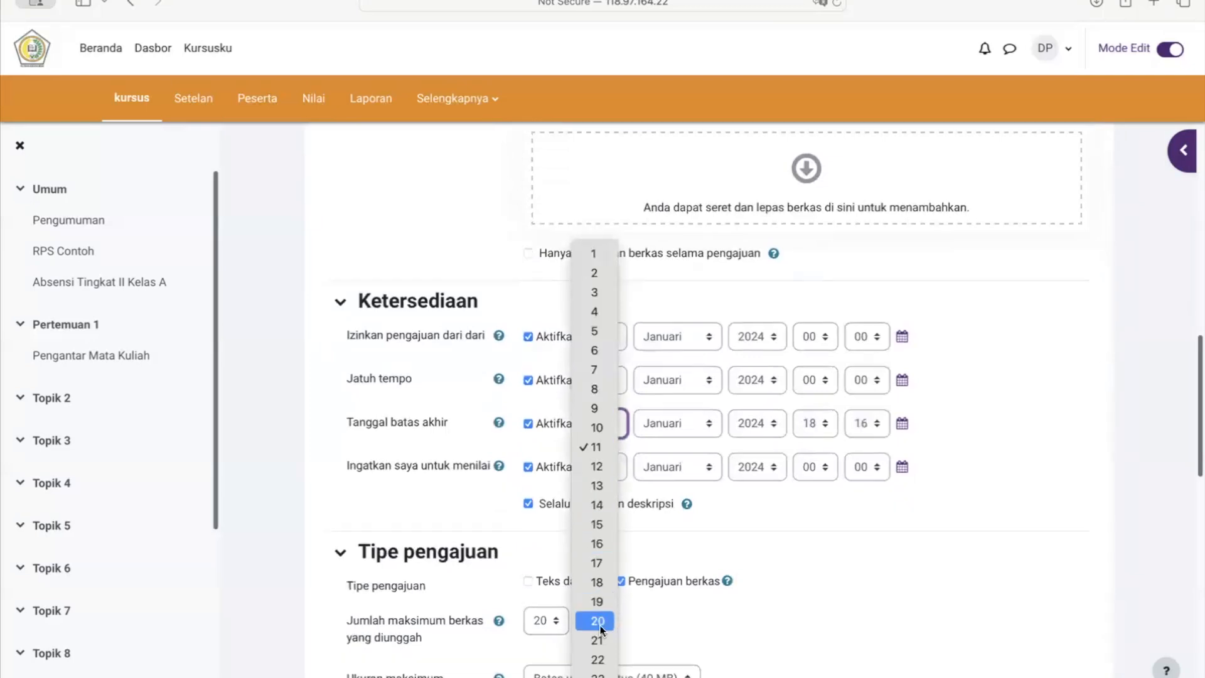
left_click(597, 659)
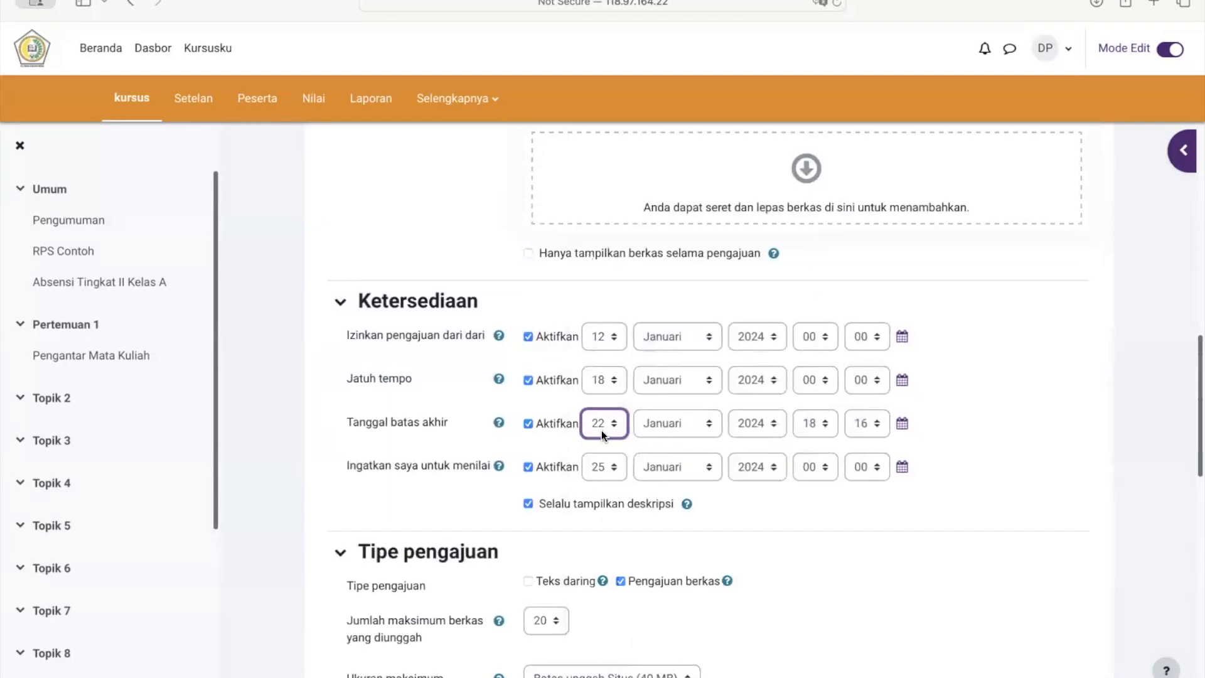
left_click(819, 426)
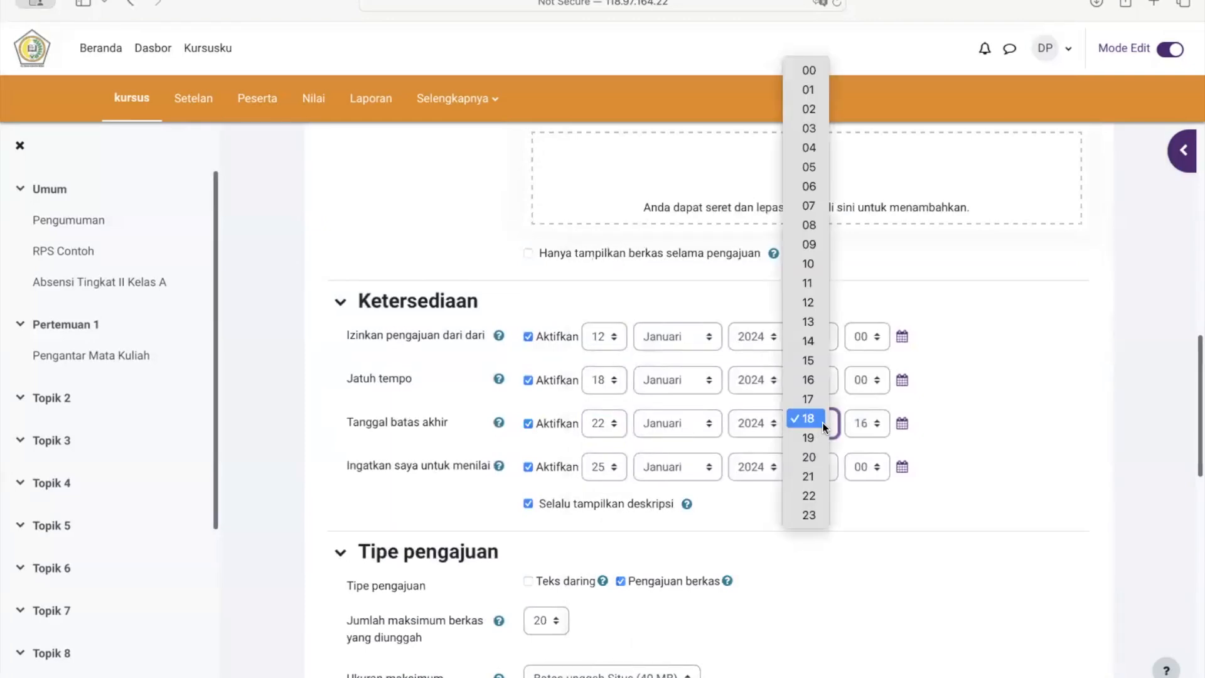
left_click(823, 423)
left_click(882, 424)
left_click(852, 108)
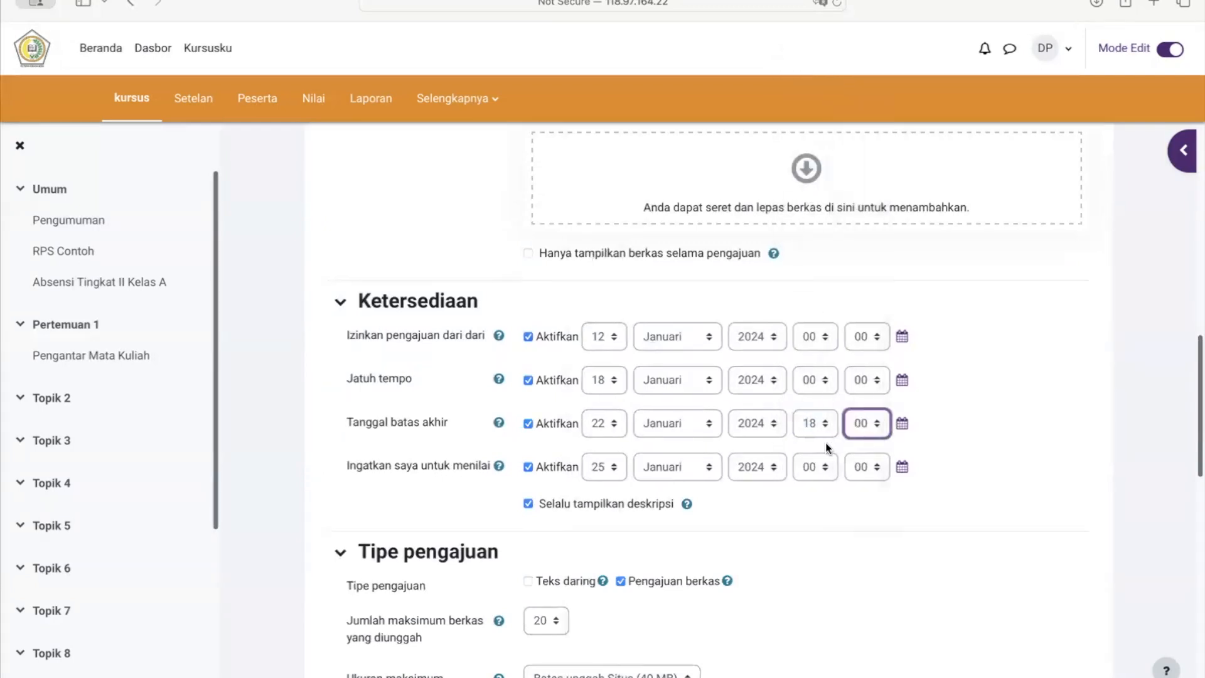
left_click(968, 433)
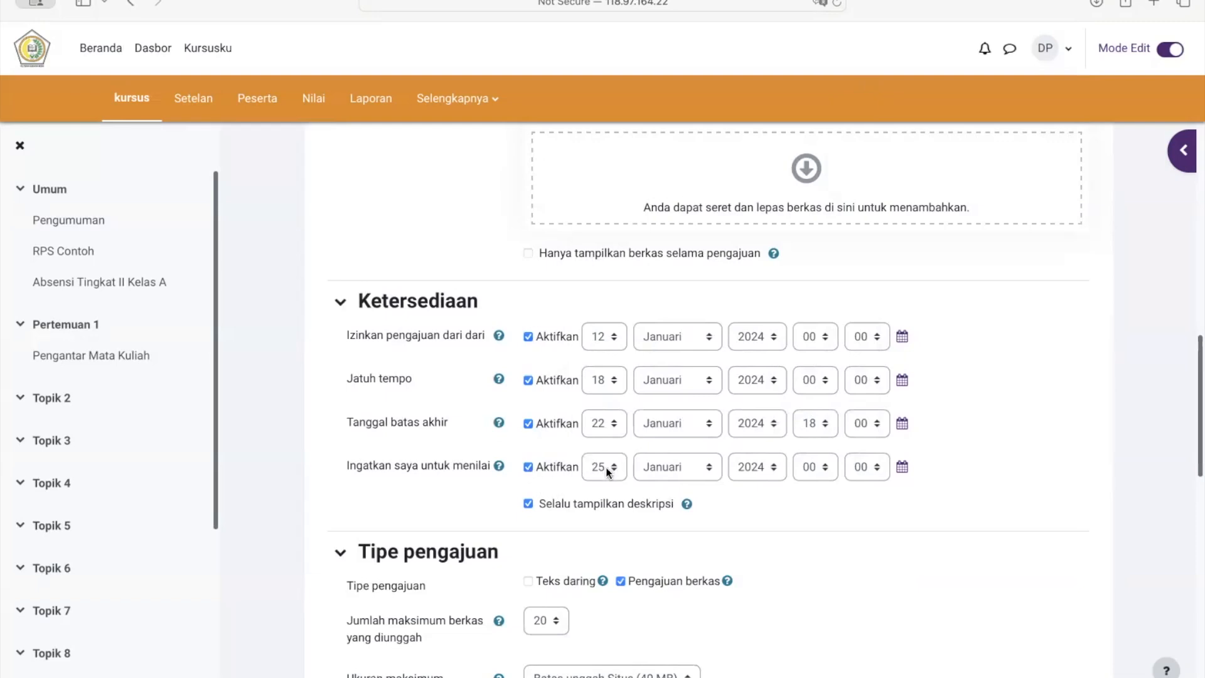
left_click(528, 468)
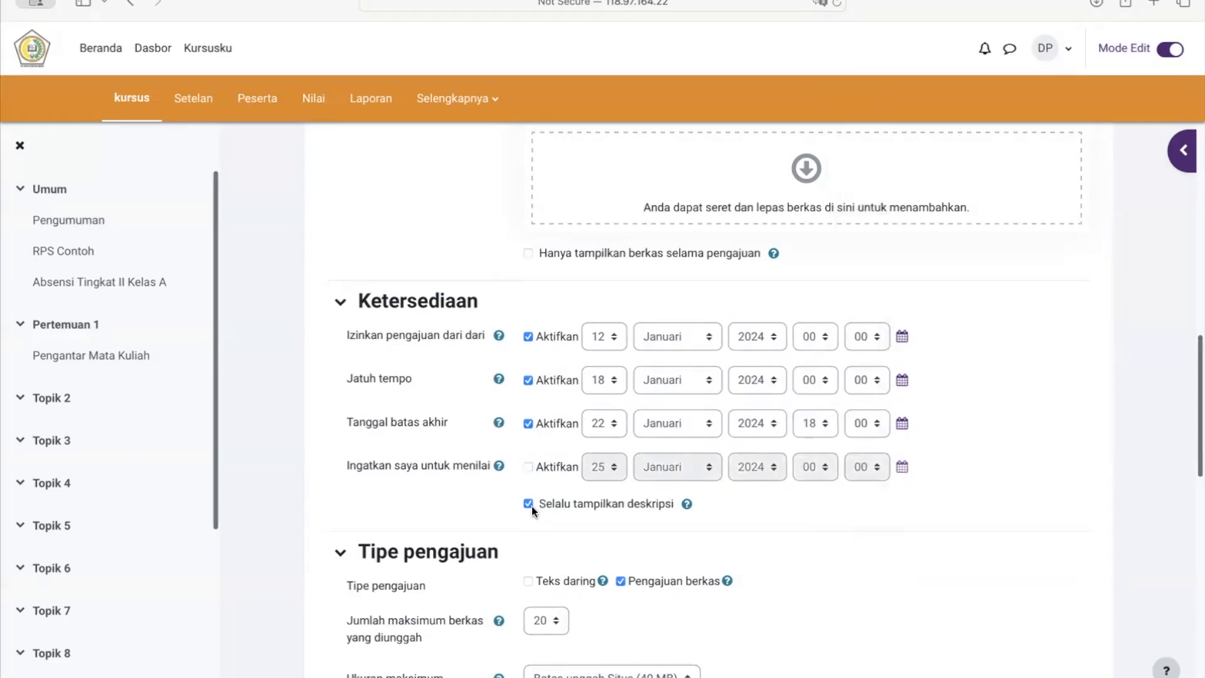
Step: Try online text (Teks daring) instead of file submission, with a word limit of 2000
scroll(568, 536, "down", 5)
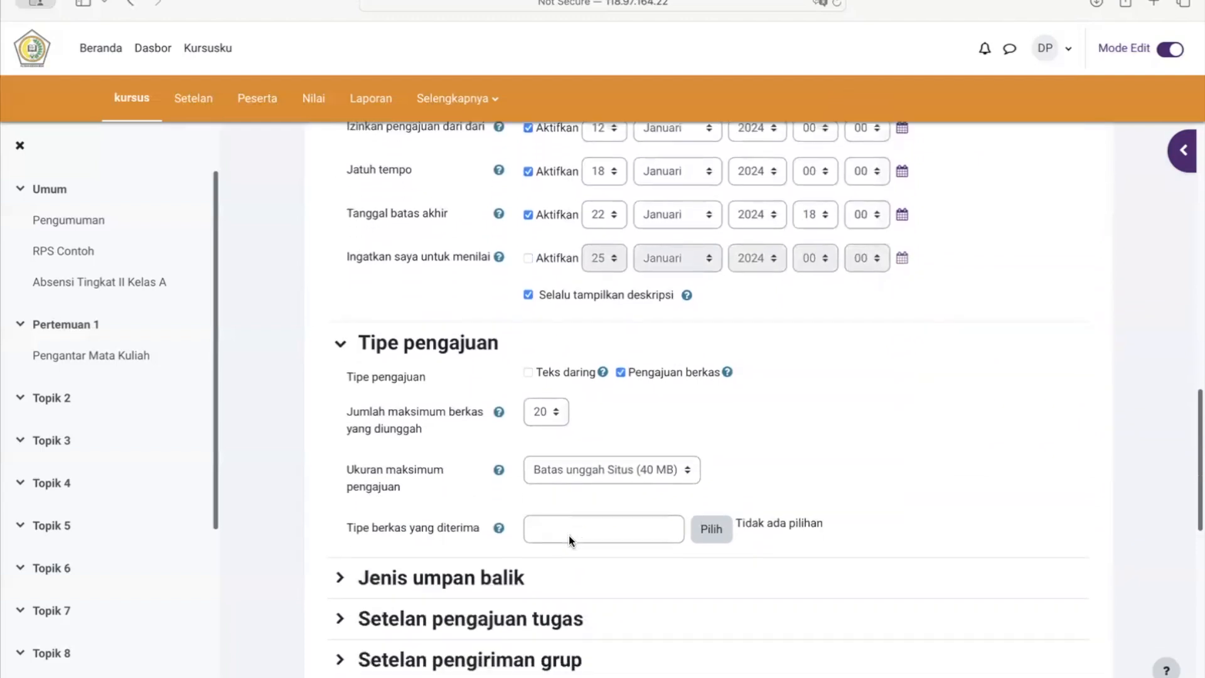
scroll(568, 536, "down", 2)
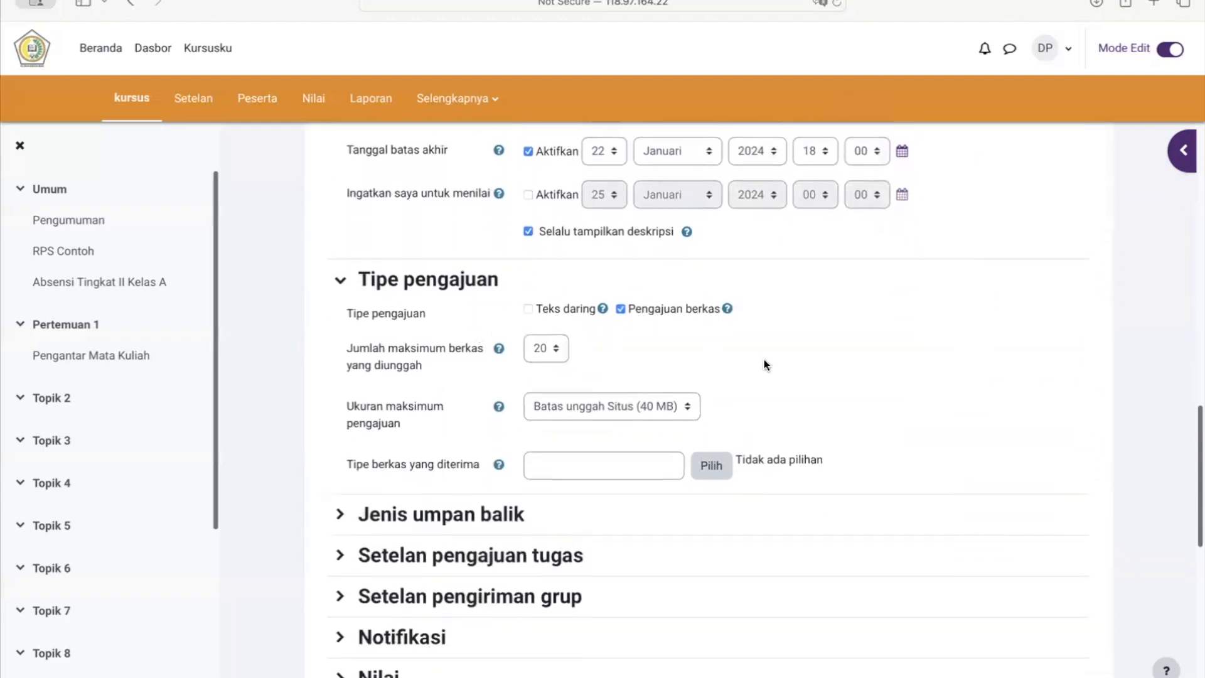
left_click(528, 308)
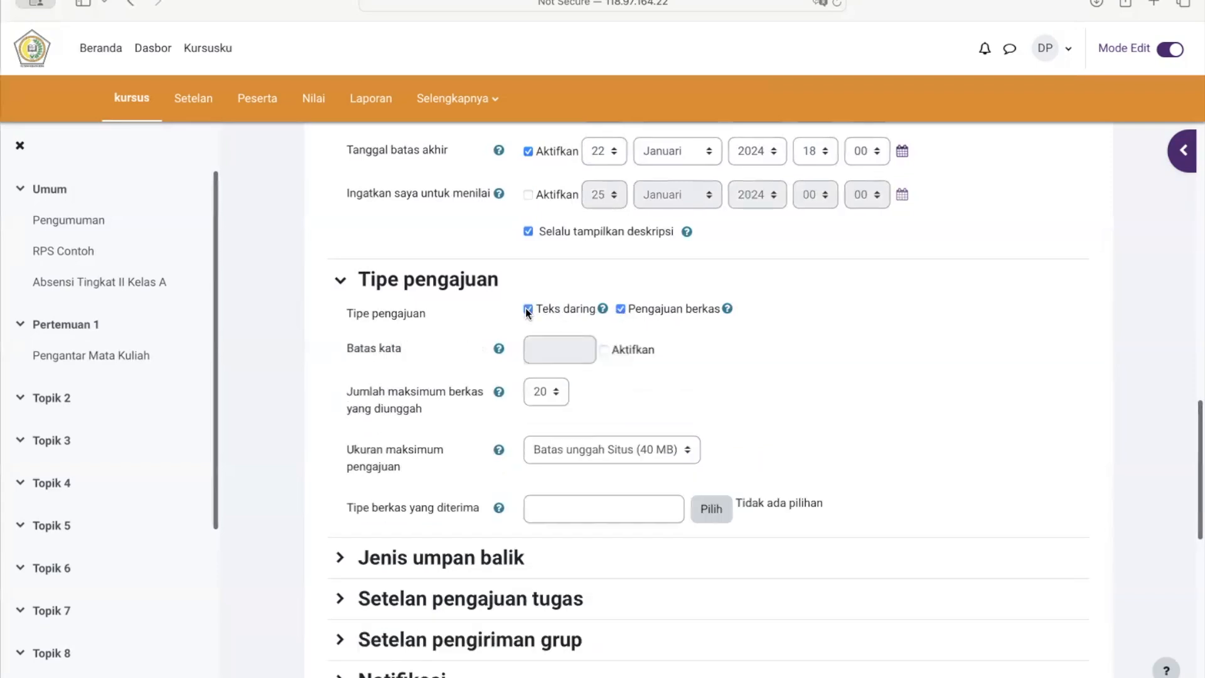
left_click(621, 309)
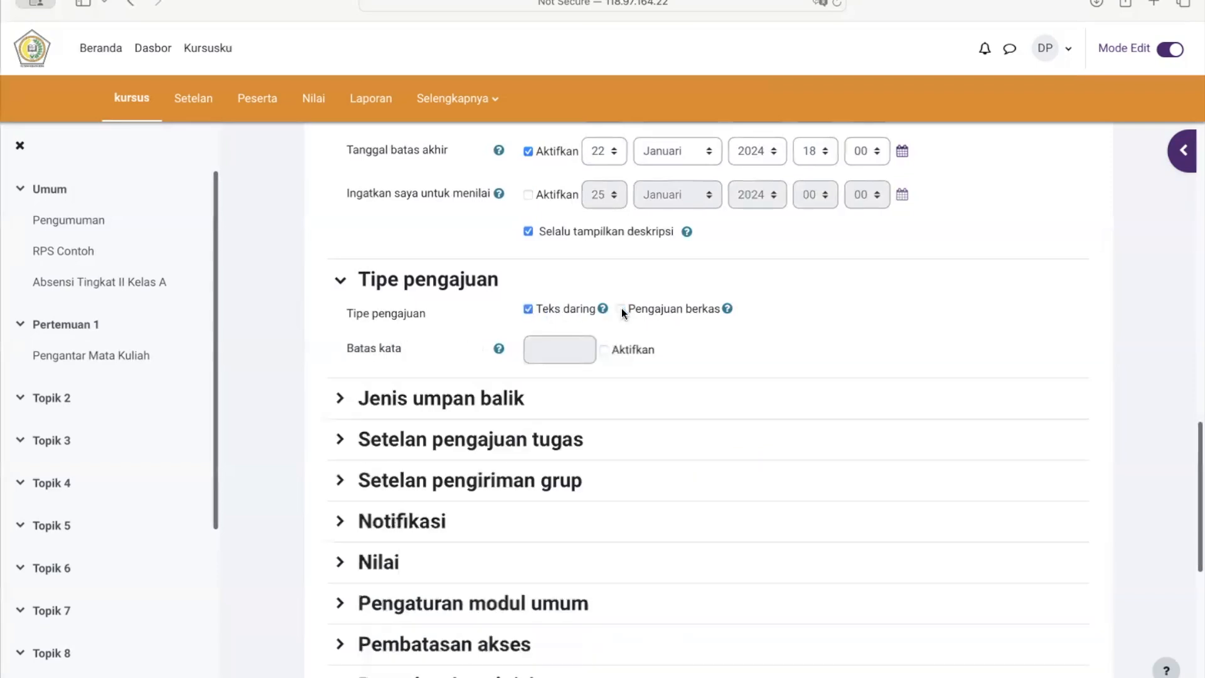
left_click(604, 350)
left_click(545, 348)
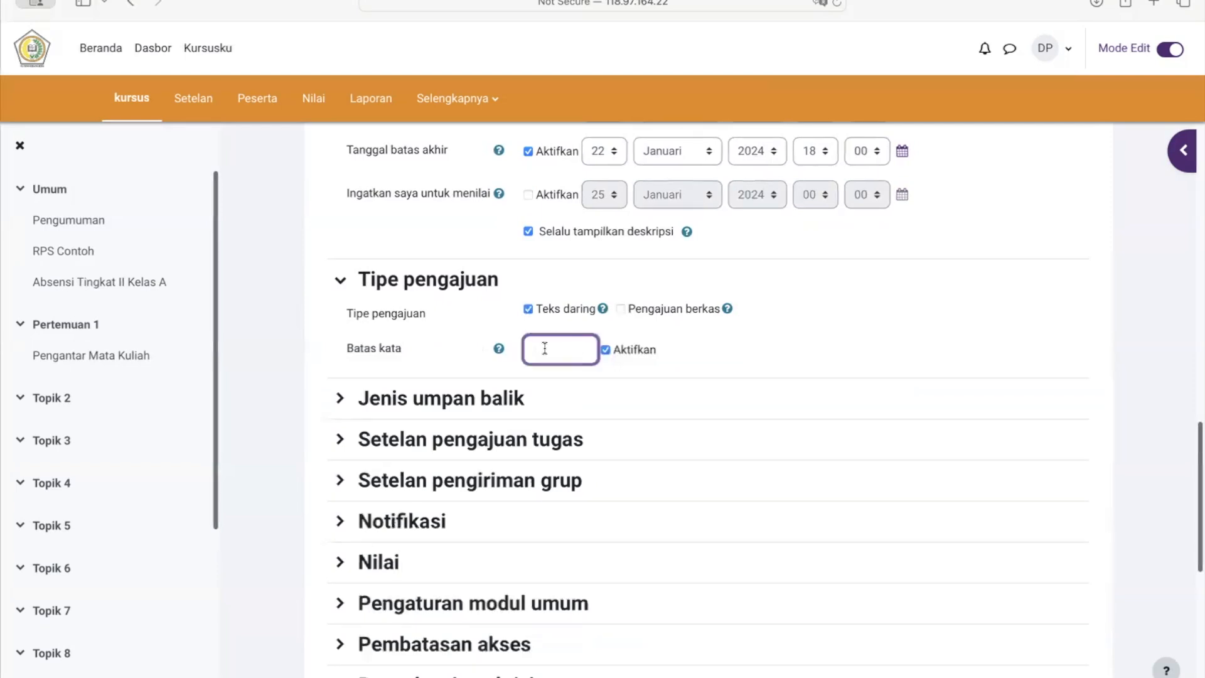
type("2000")
Step: Disable the word limit and switch the submission type back to file submission (Pengajuan berkas) only
left_click(605, 349)
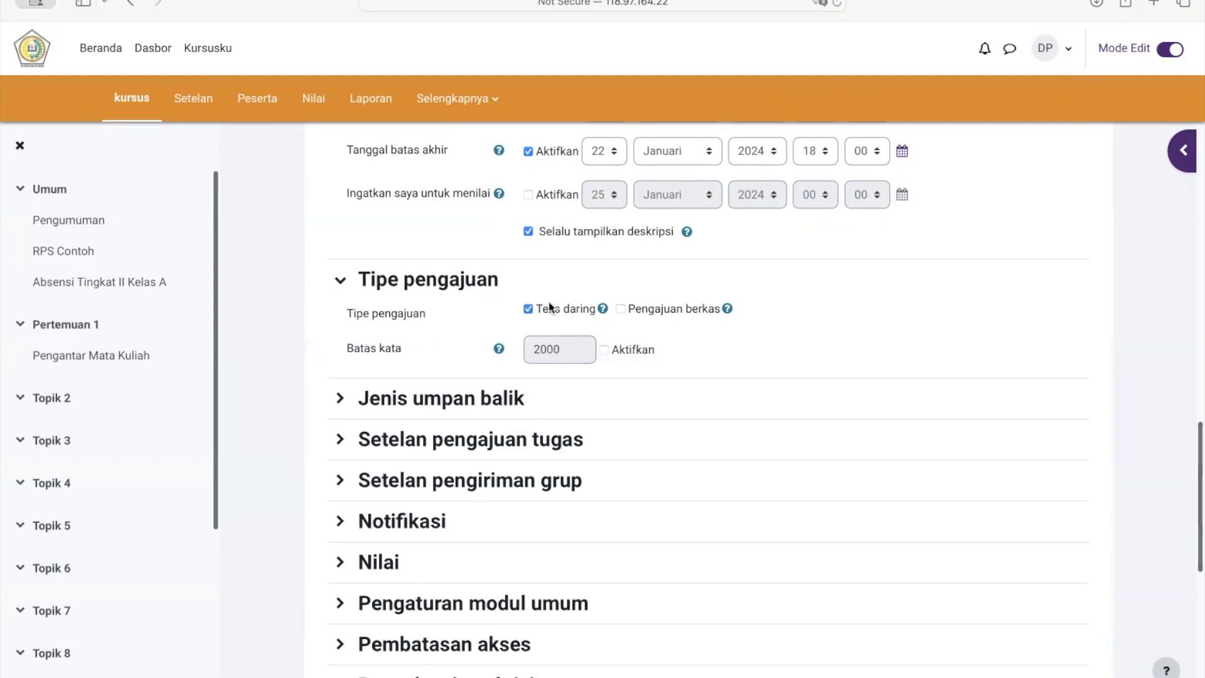
left_click(527, 307)
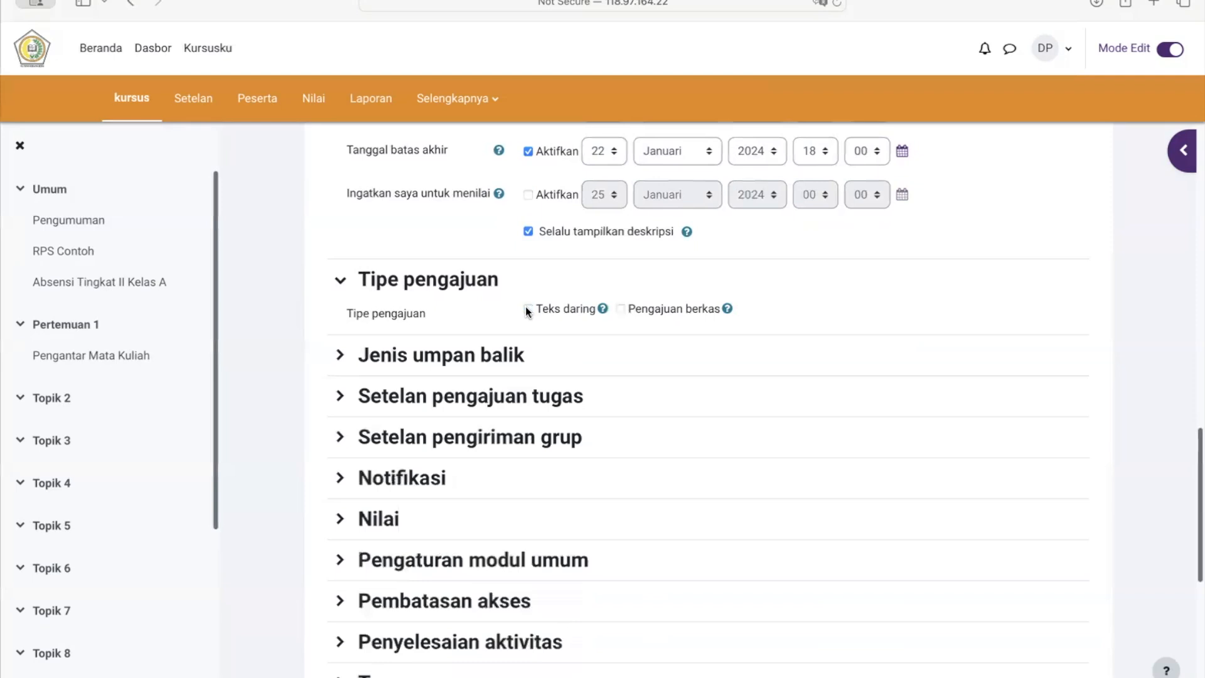
left_click(619, 310)
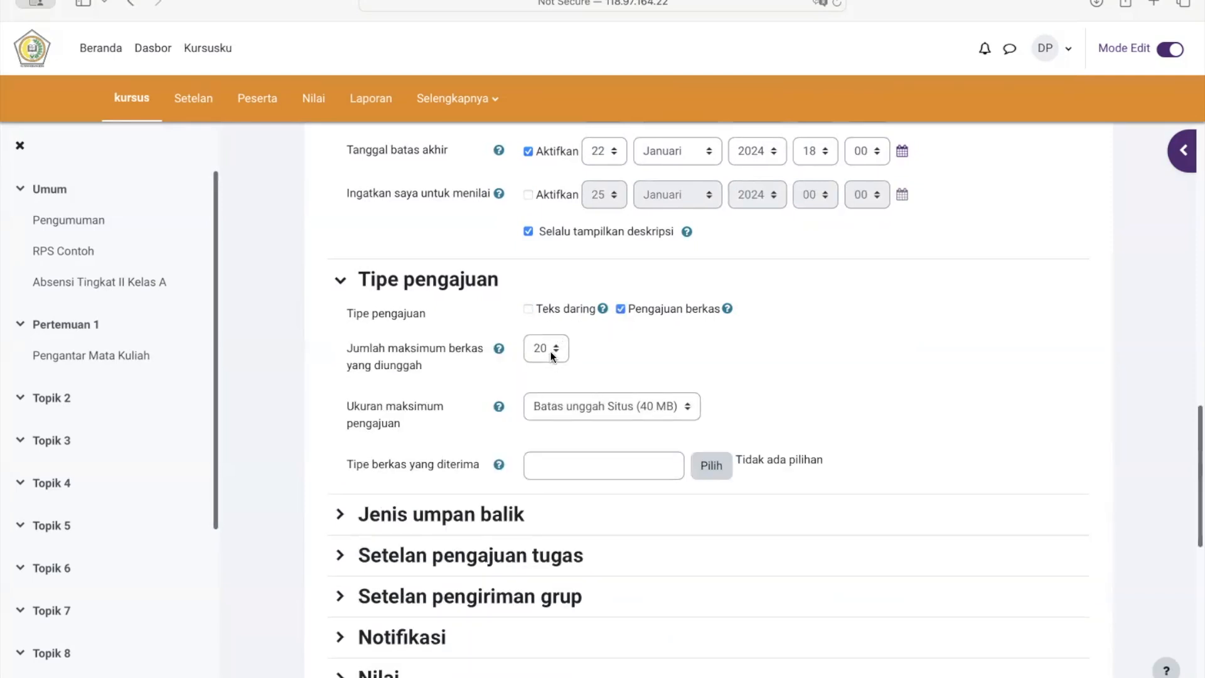
Step: Limit file submissions to a maximum of 1 uploaded file and a maximum size of 2 MB
left_click(551, 349)
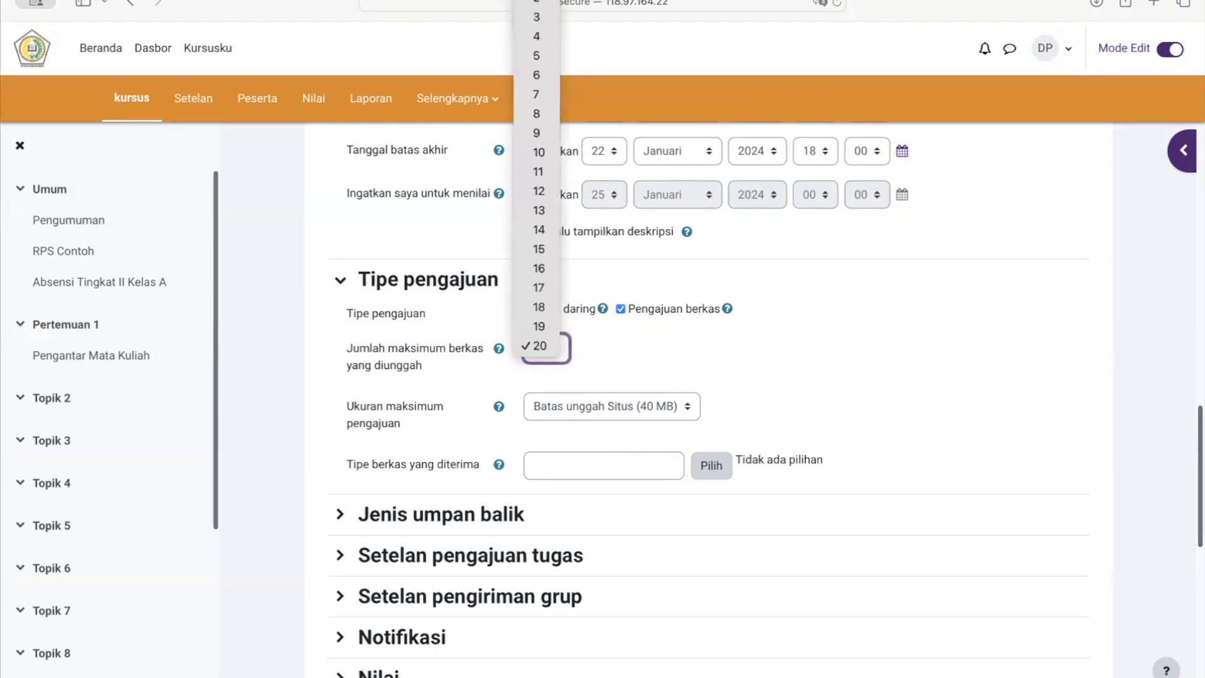
left_click(536, 0)
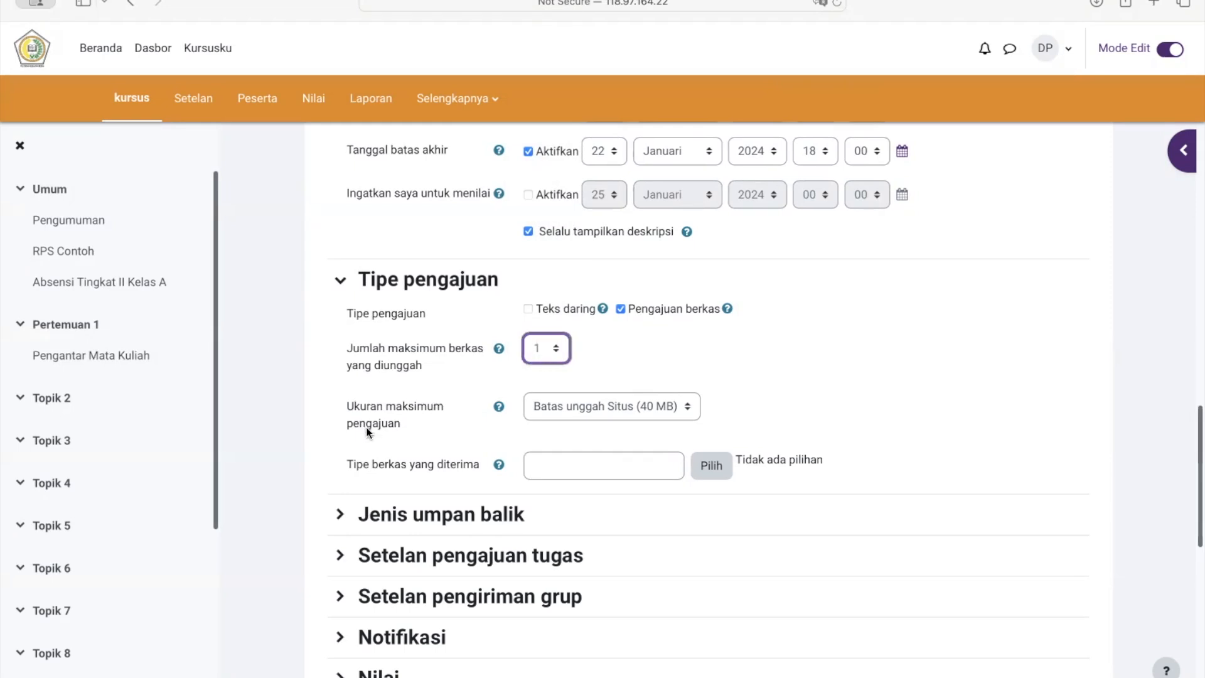
left_click(648, 408)
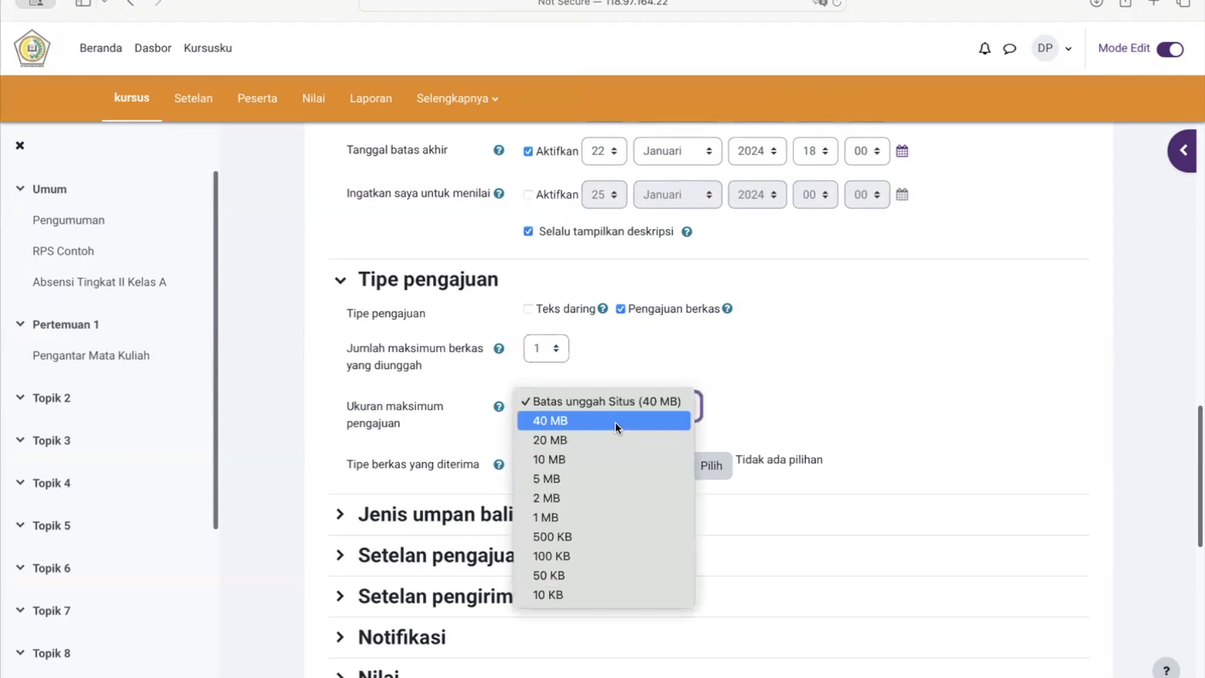
left_click(569, 499)
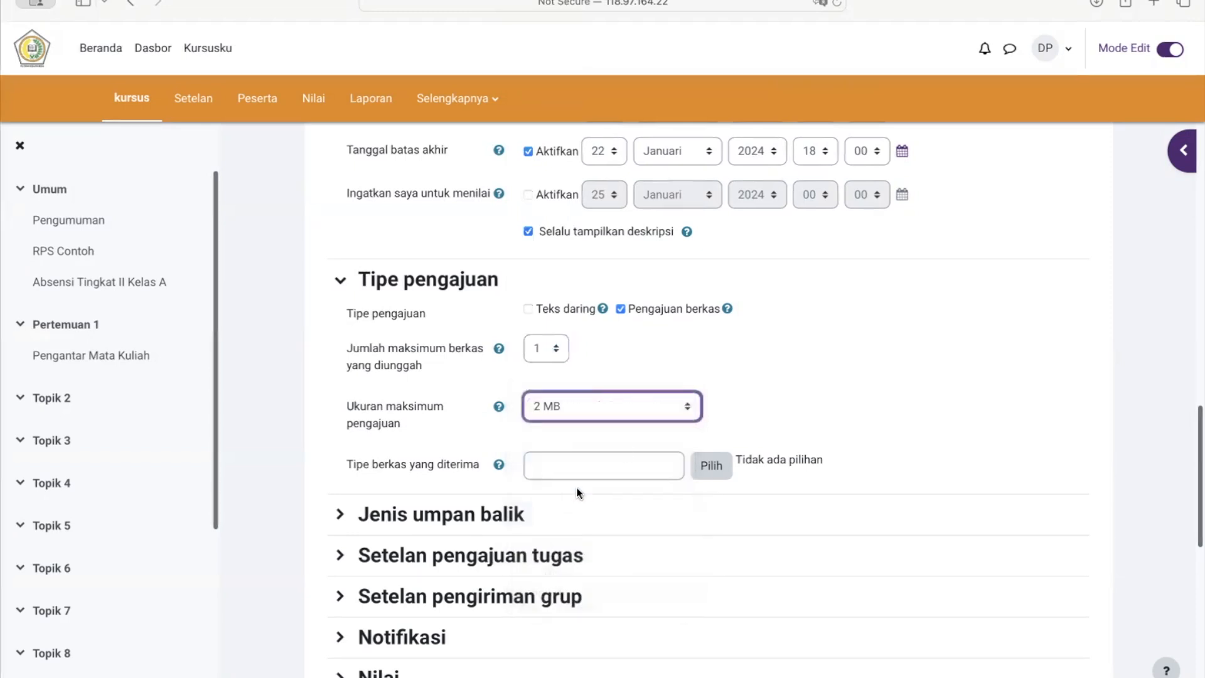
left_click(828, 373)
Step: Restrict the accepted file types to document files (Berkas dokumen) and save that selection
scroll(828, 372, "down", 5)
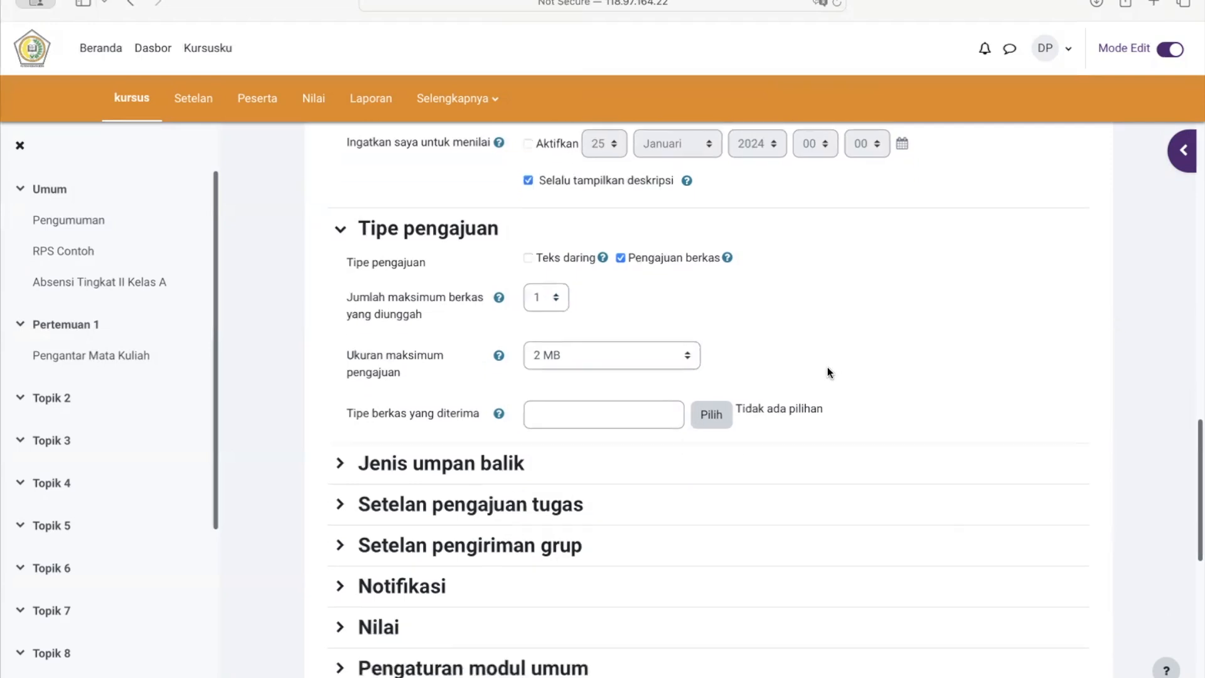
scroll(828, 372, "down", 1)
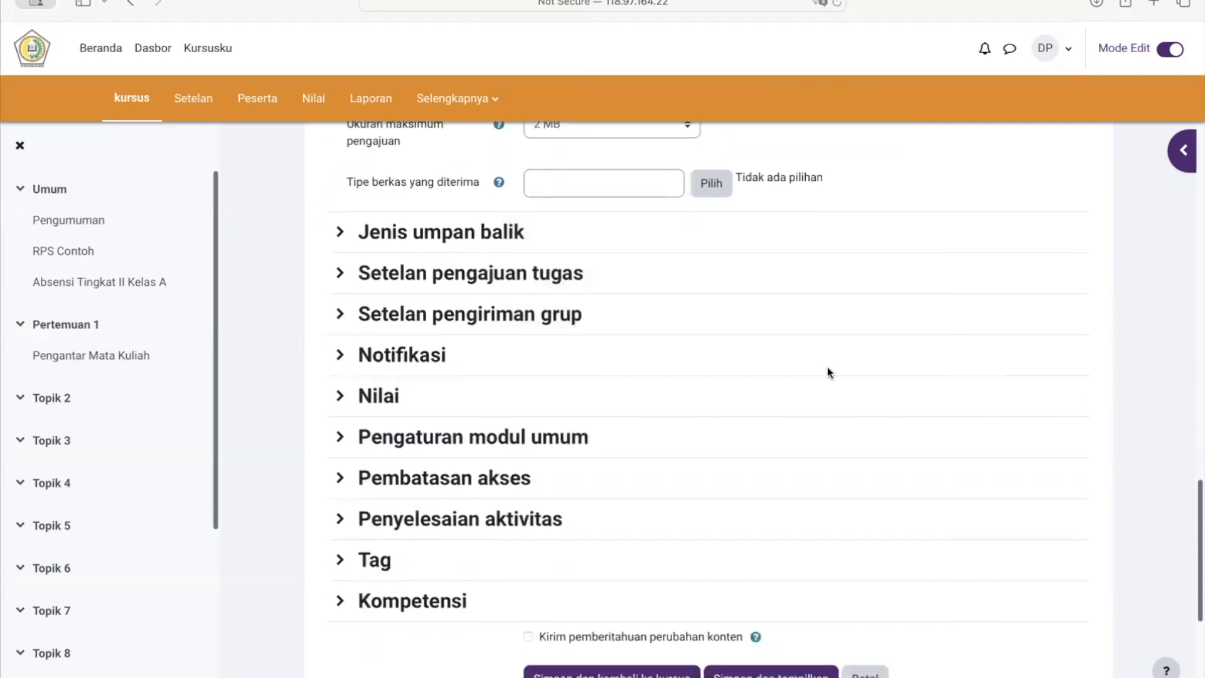
left_click(713, 186)
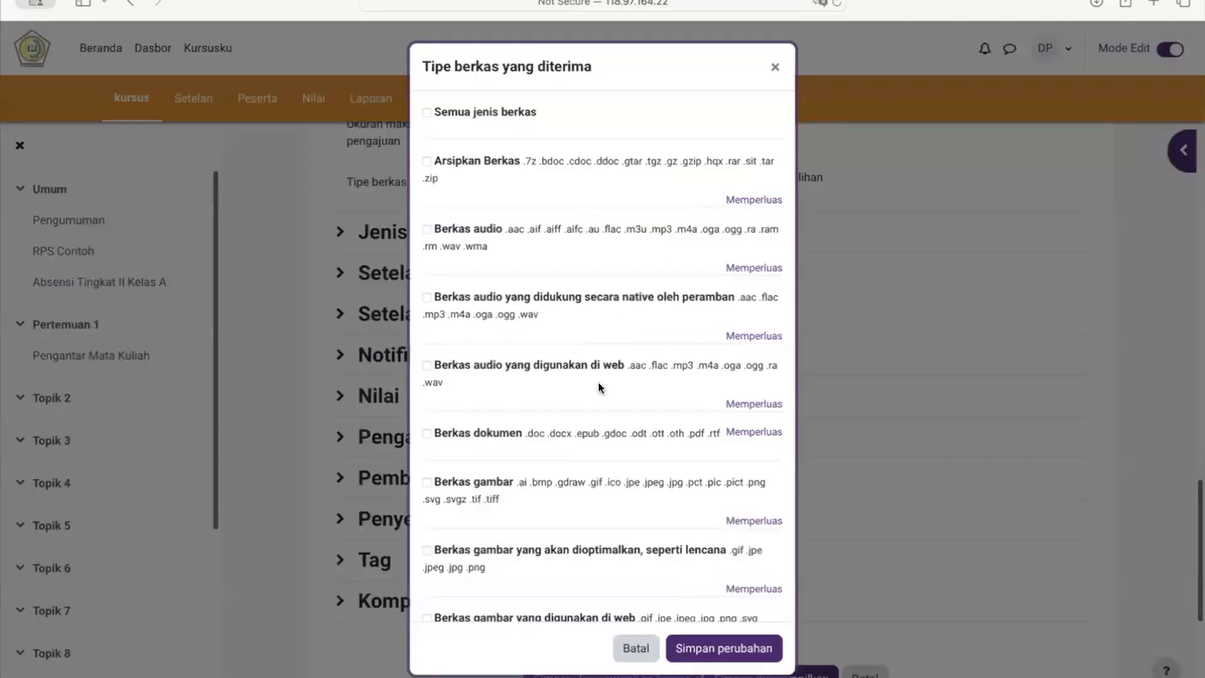
scroll(597, 383, "down", 2)
scroll(598, 384, "down", 10)
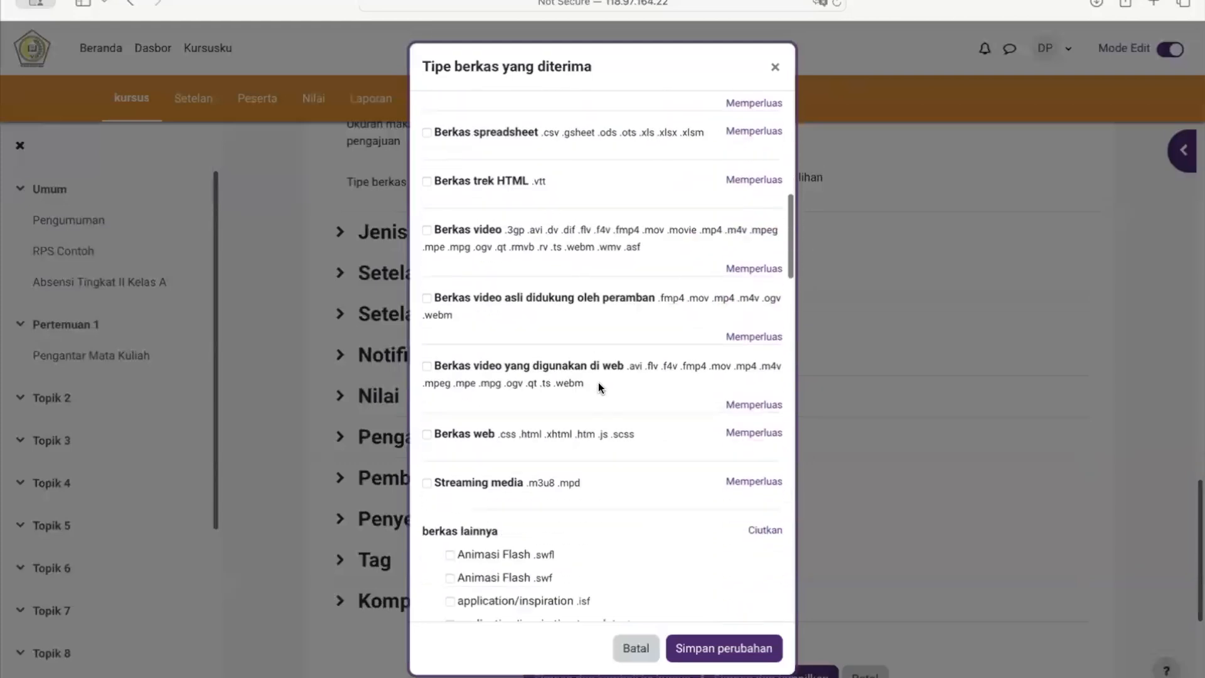
scroll(598, 384, "up", 10)
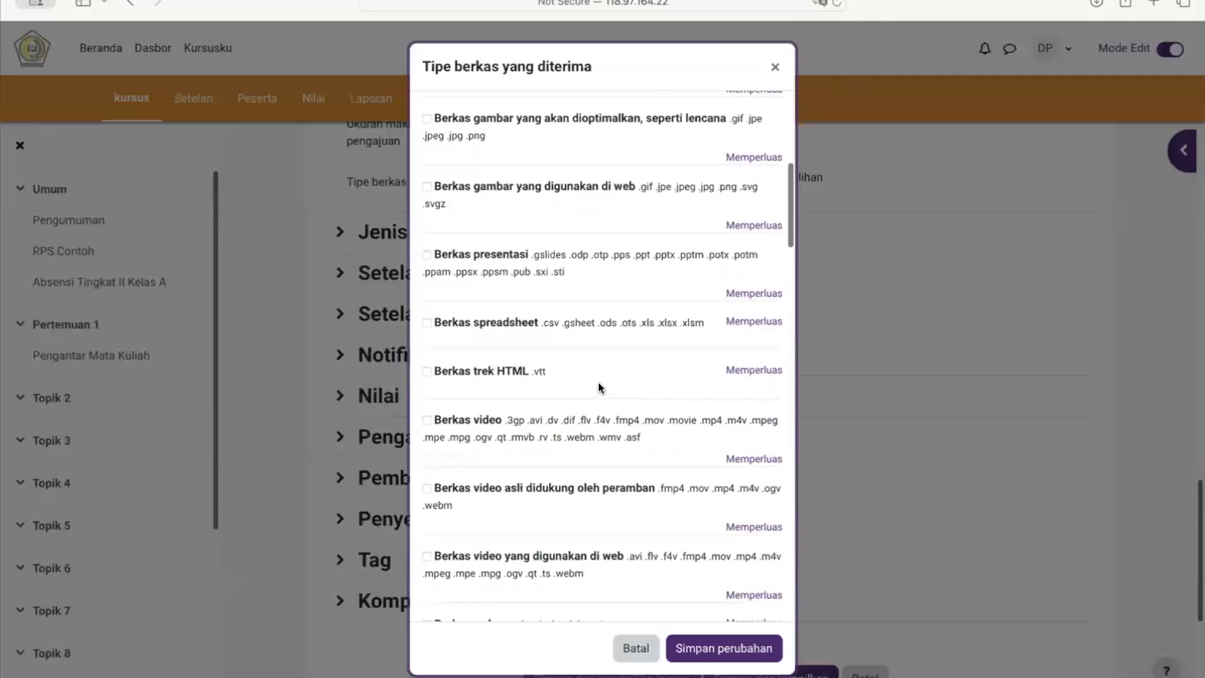
scroll(597, 383, "up", 5)
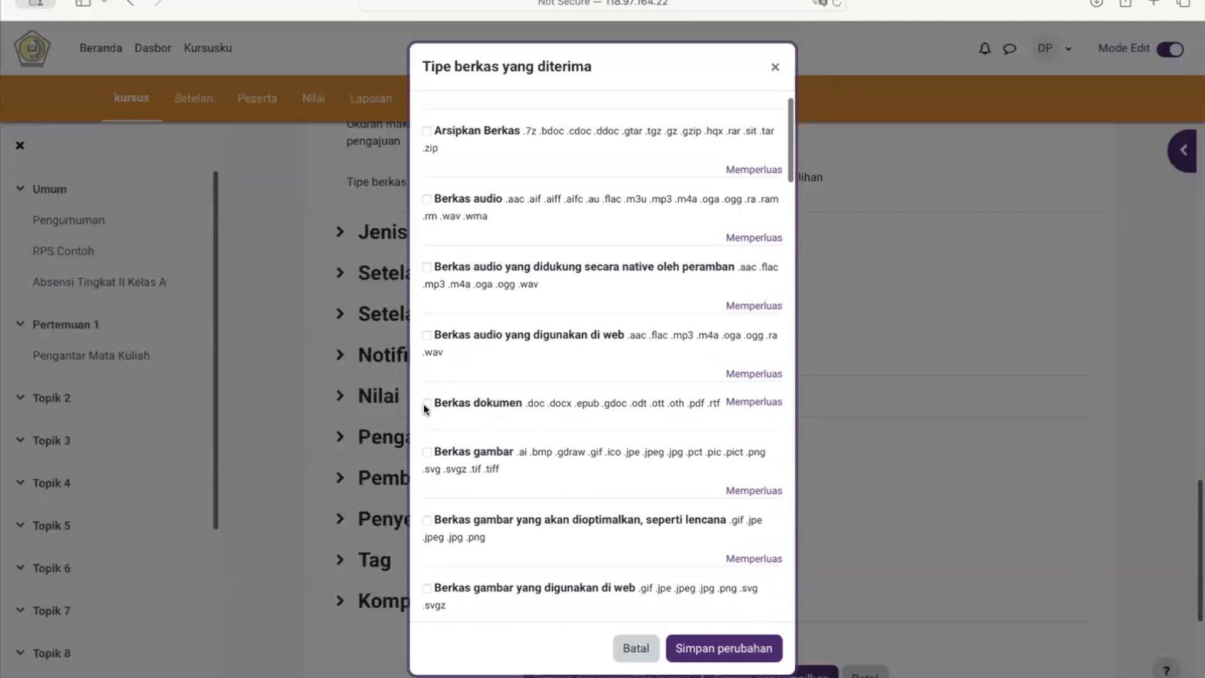
left_click(427, 403)
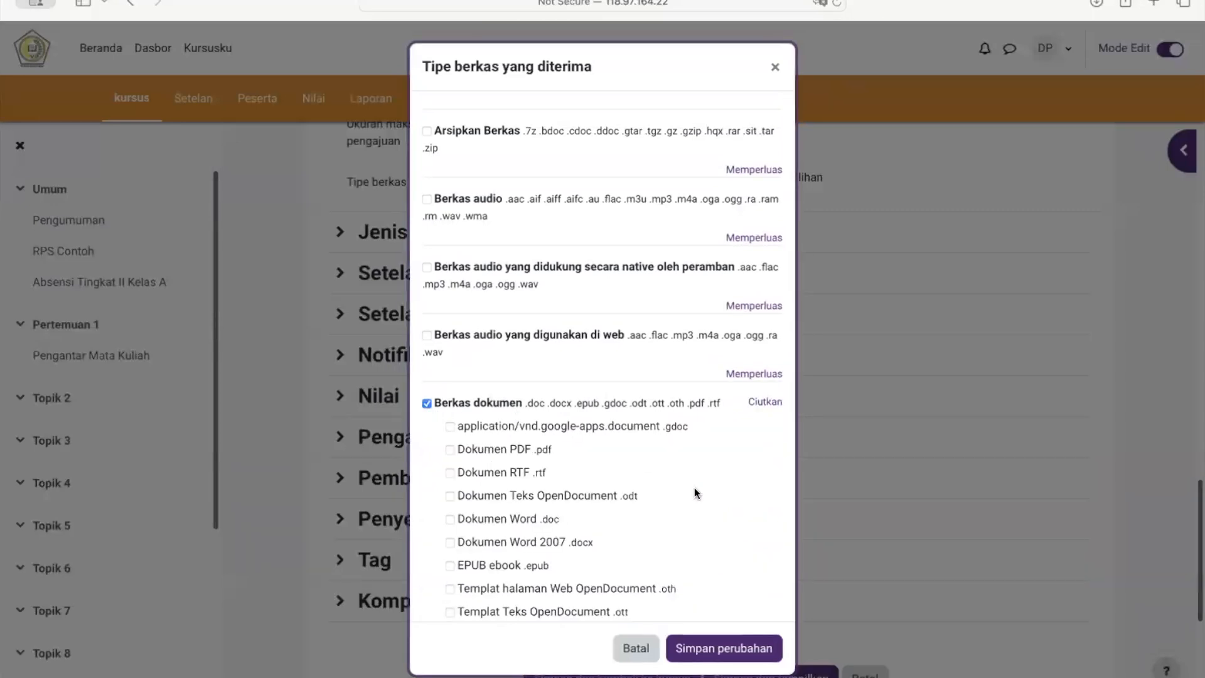
left_click(728, 648)
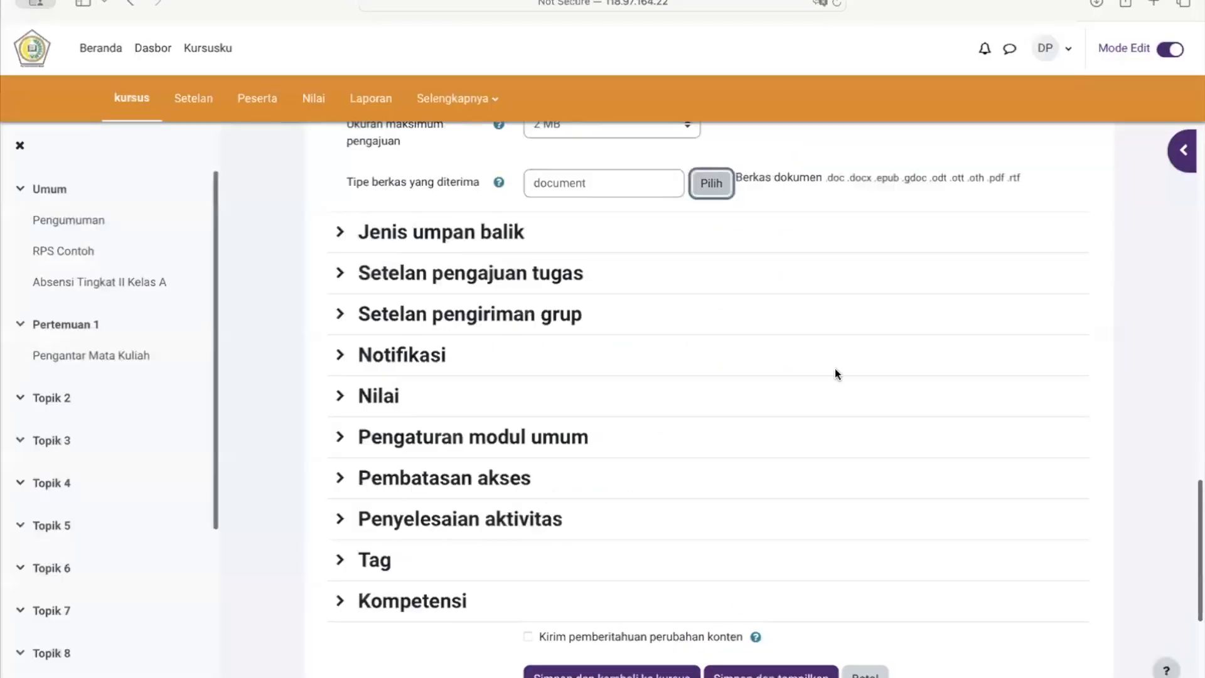
scroll(835, 367, "down", 3)
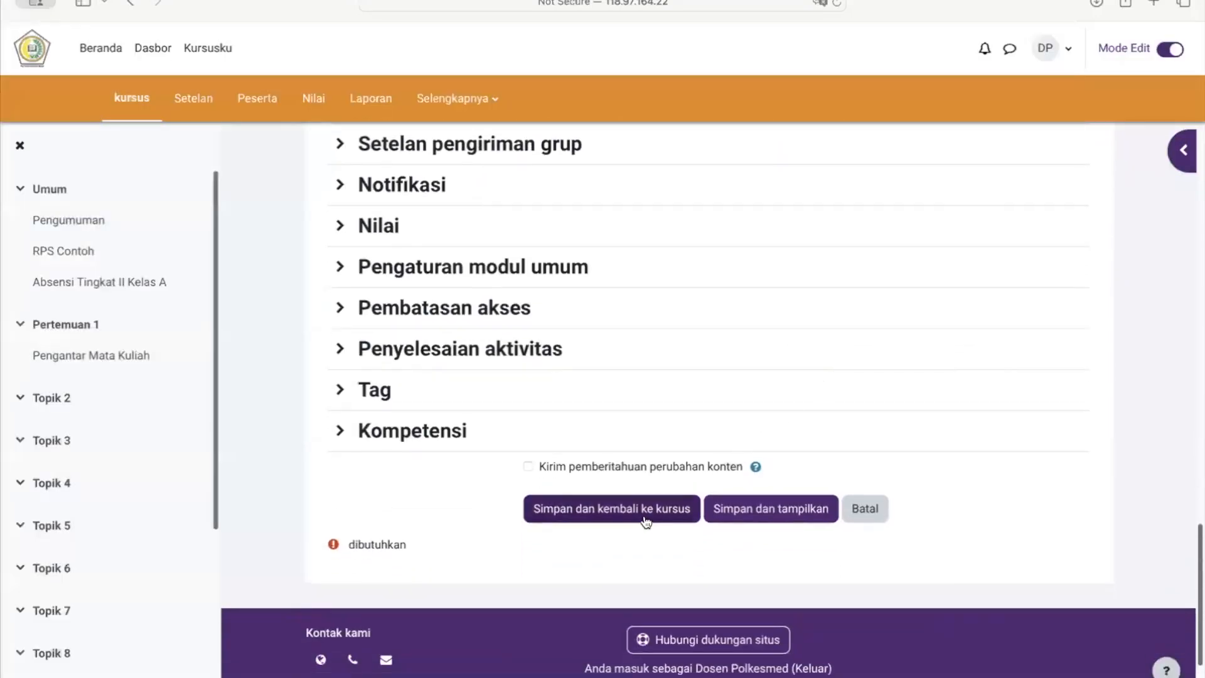
Step: Save the Tugas Contoh assignment and return to the course page
left_click(635, 512)
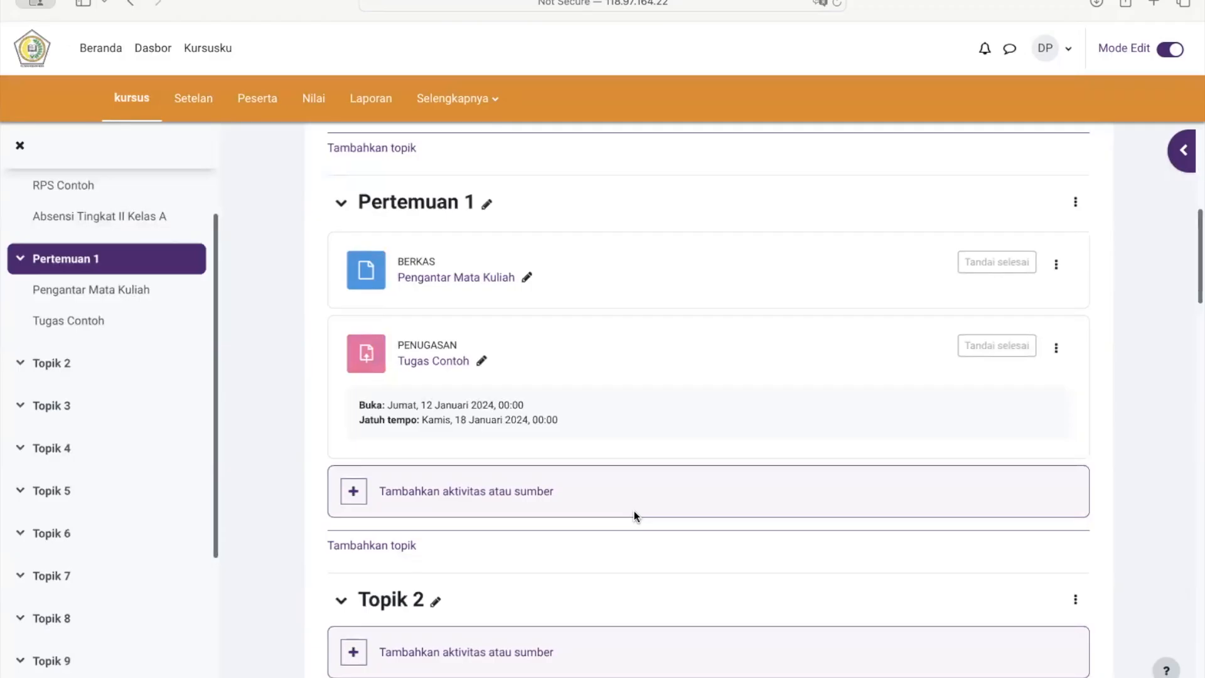
Step: Review the activity and resource types that can be added to Pertemuan 1, then close the list
scroll(633, 511, "down", 1)
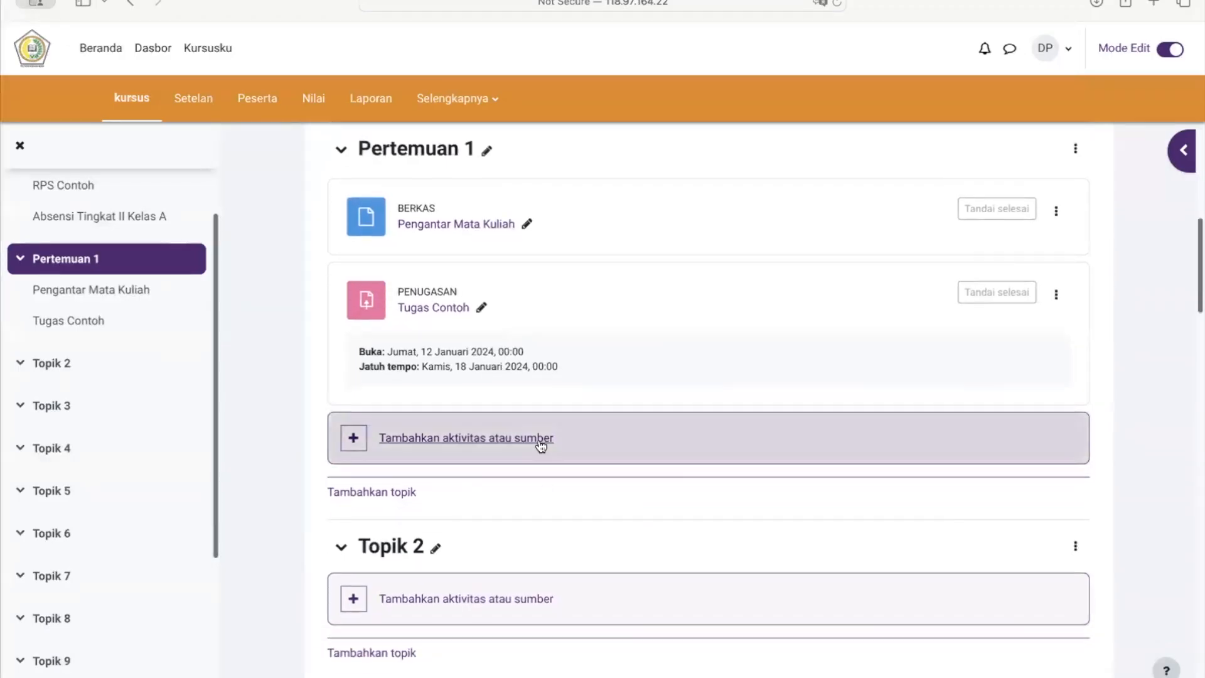
left_click(540, 445)
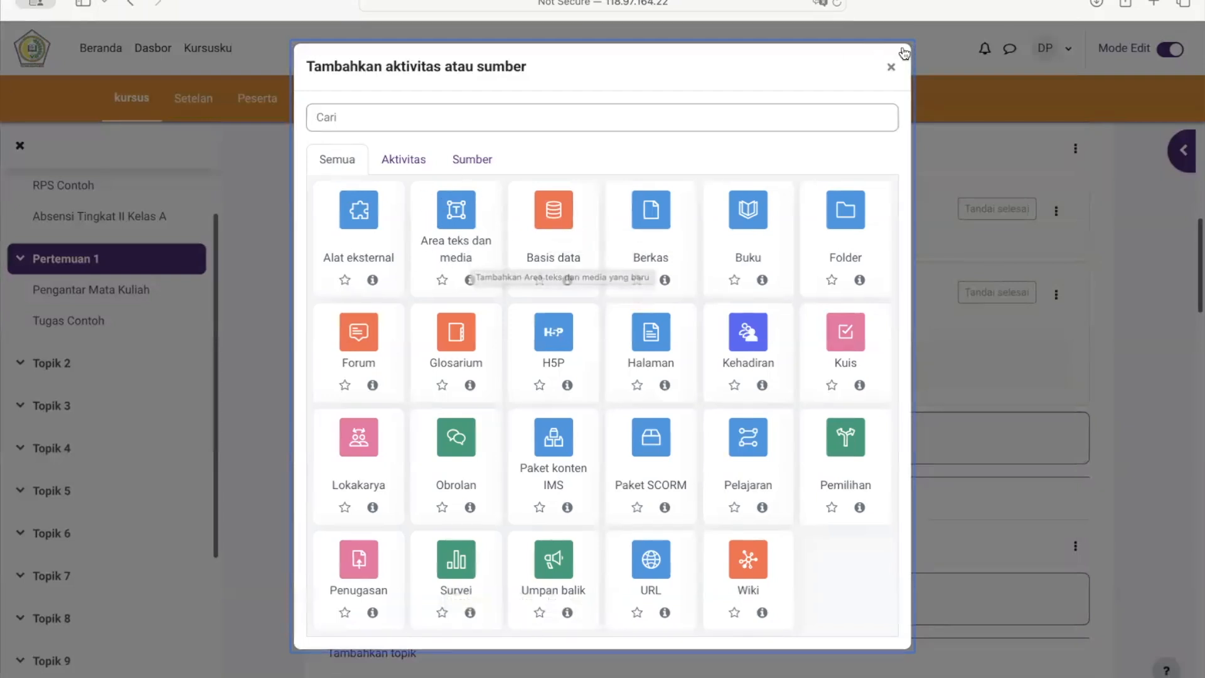
left_click(891, 67)
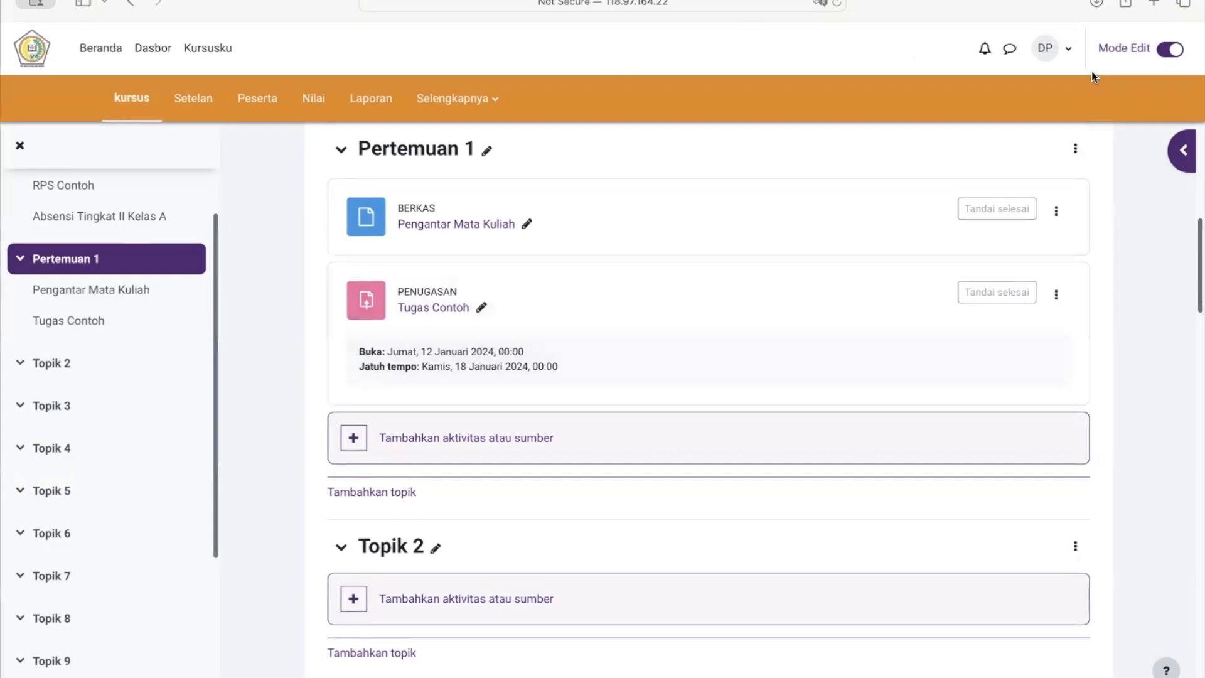
Step: Log out of the lecturer account on the e-learning site
left_click(1046, 51)
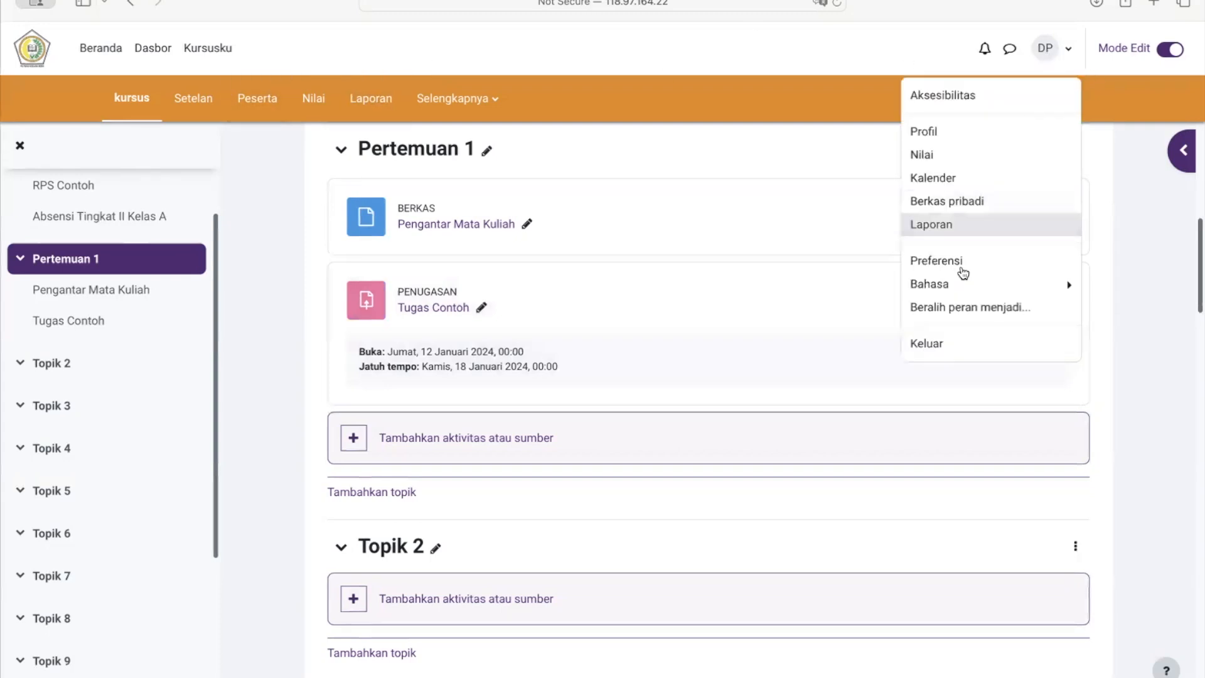
left_click(930, 341)
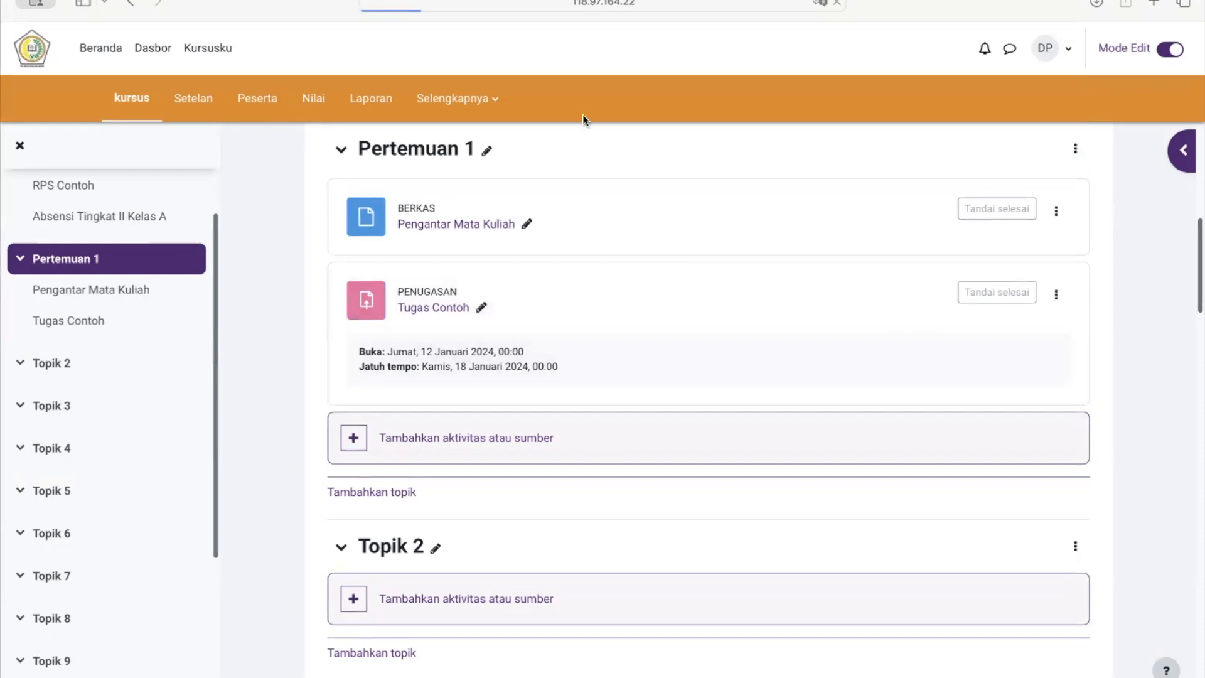